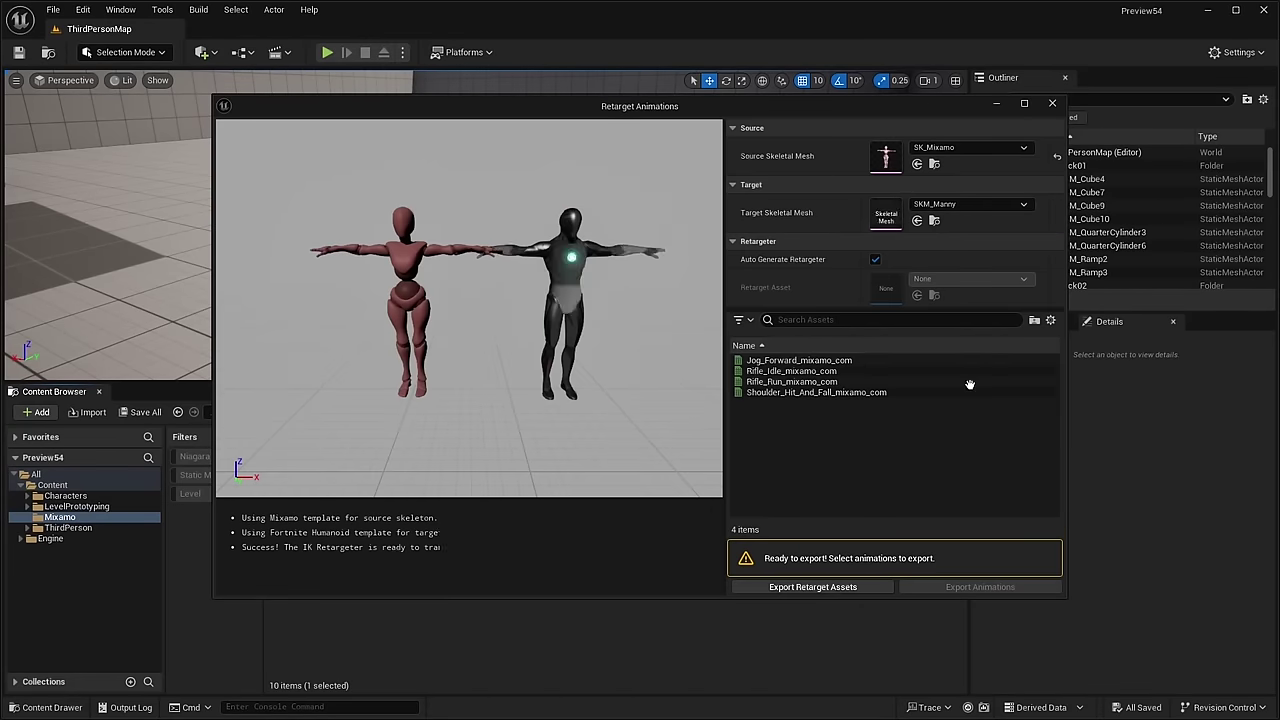
Step: Preview the Rifle_Idle, Rifle_Run and Shoulder_Hit_And_Fall Mixamo animations retargeted onto SKM_Manny
left_click(843, 372)
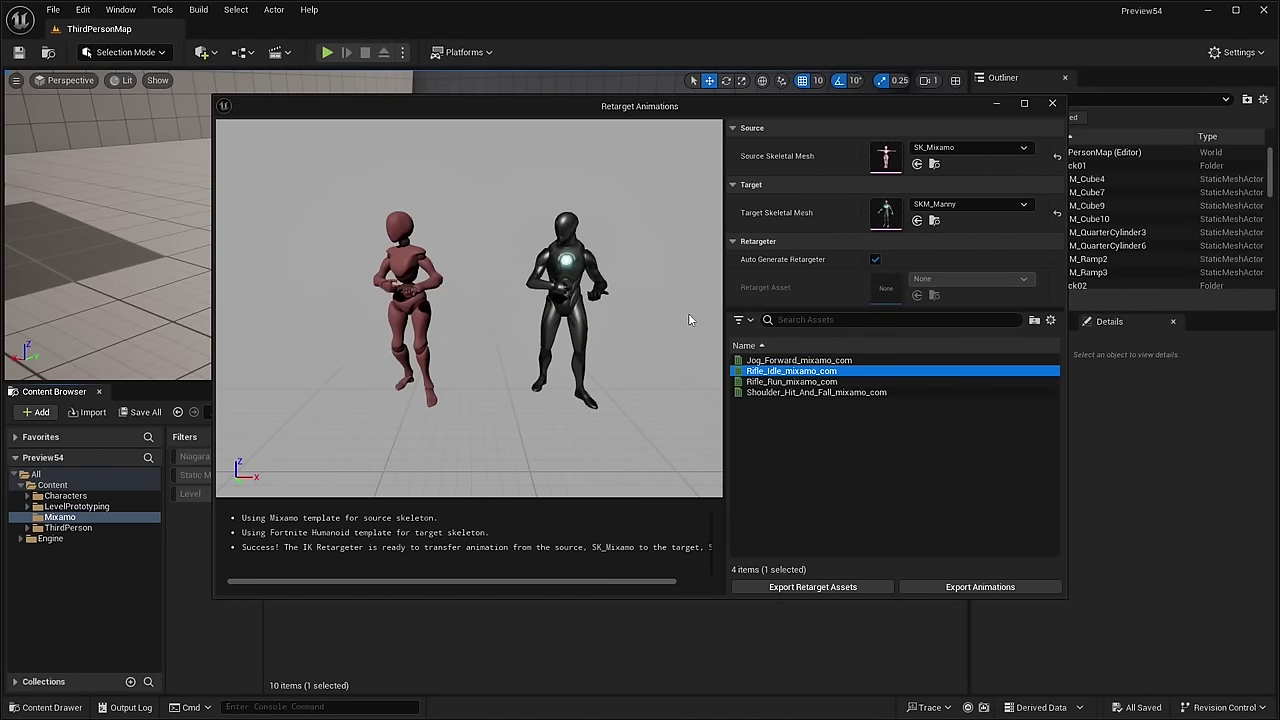
scroll(665, 280, "up", 4)
left_click(780, 381)
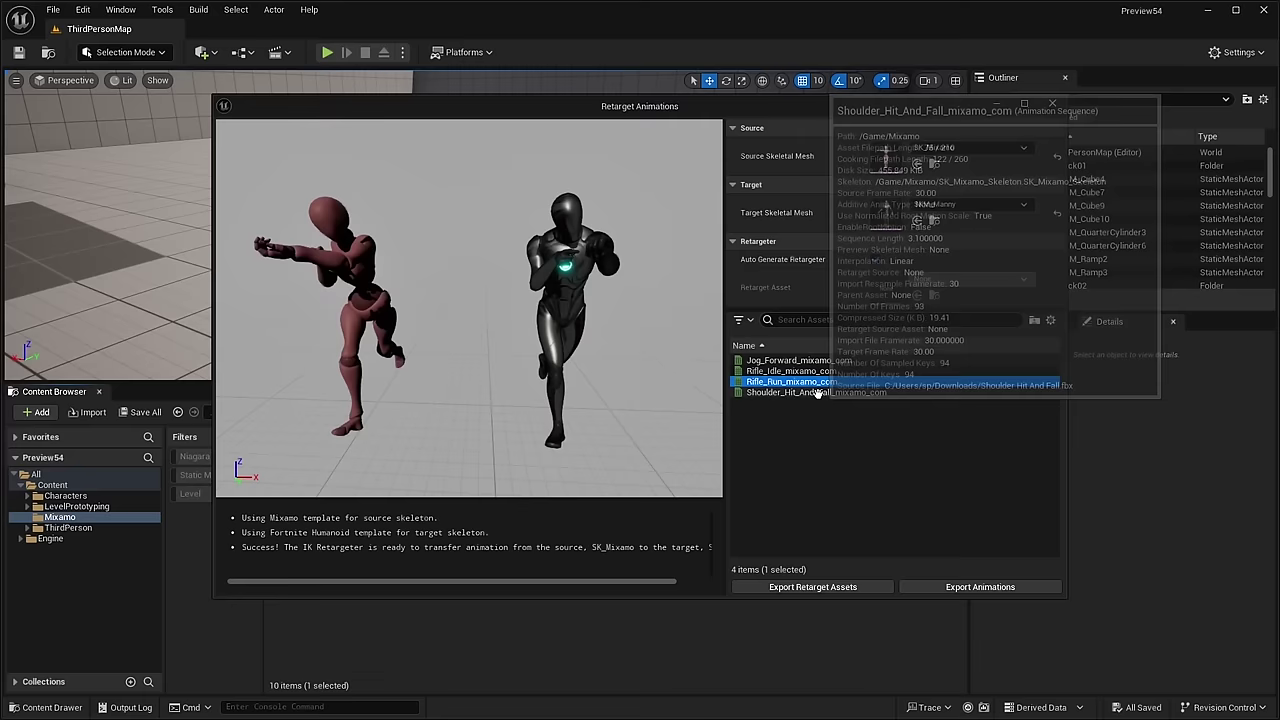
left_click(818, 392)
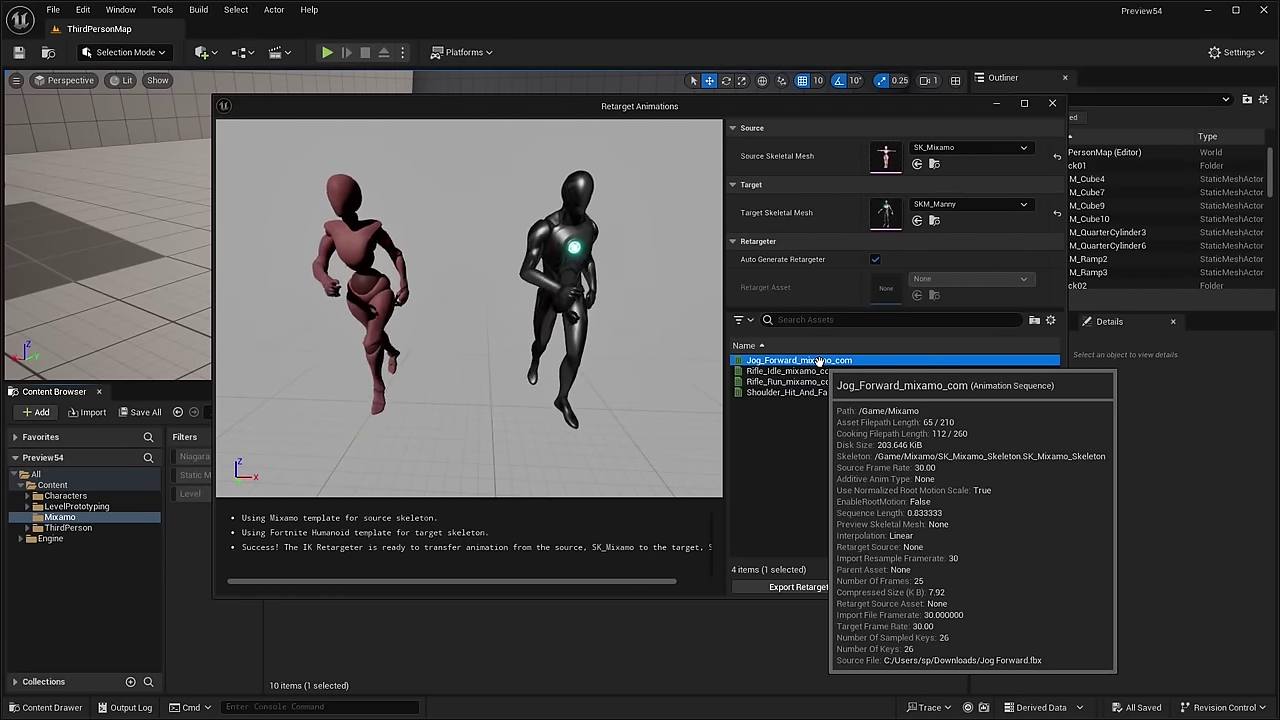
Step: Set the target skeletal mesh to SKM_Quinn and preview the Rifle_Run animation
left_click(941, 204)
scroll(950, 440, "down", 2)
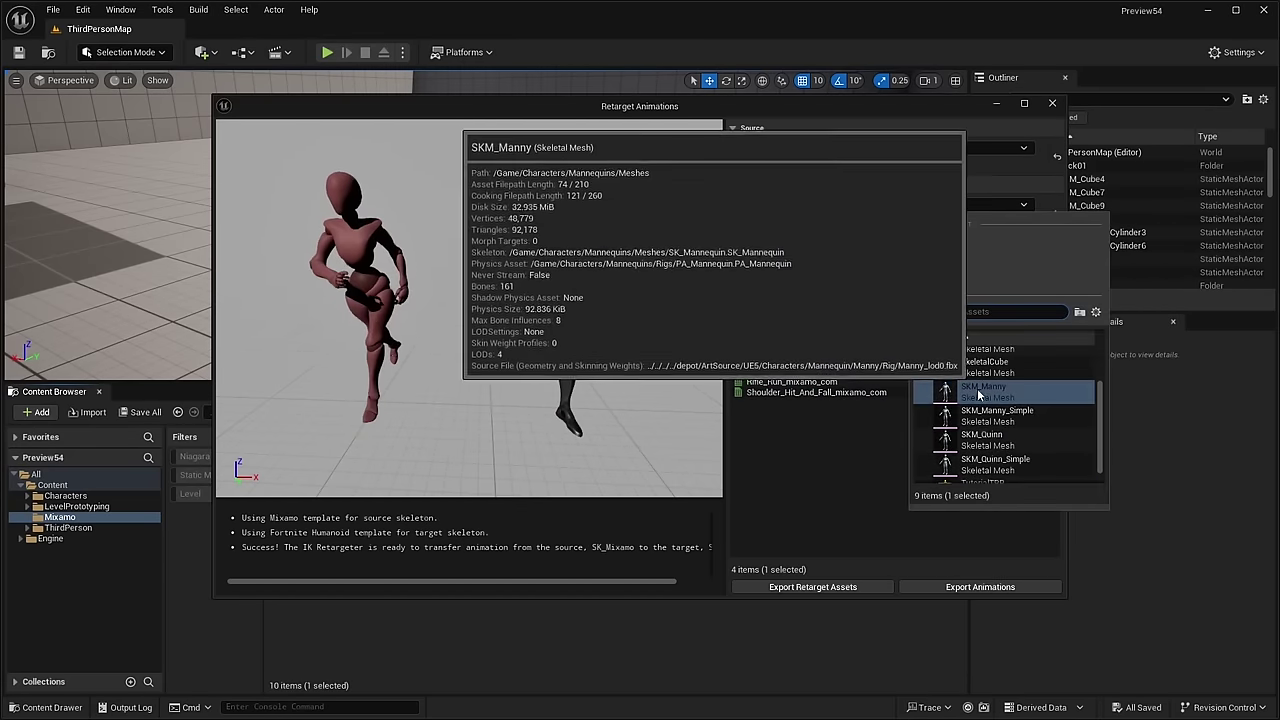
left_click(979, 444)
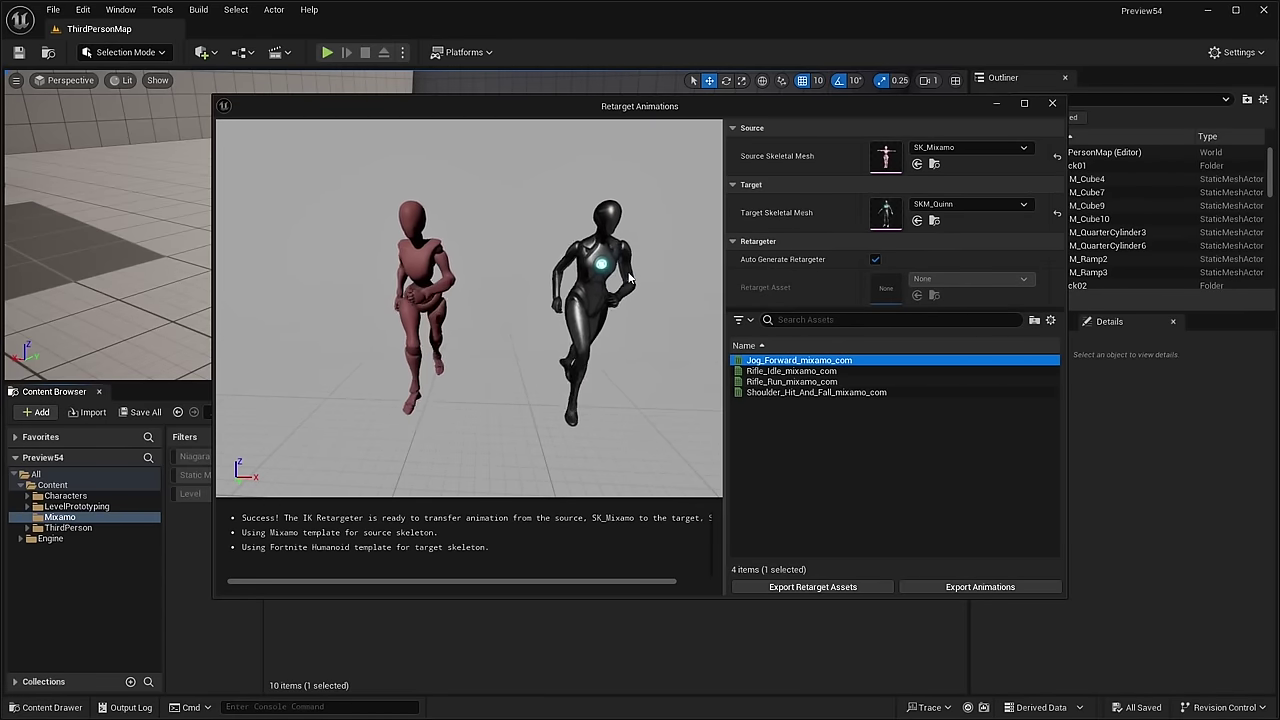
left_click(775, 381)
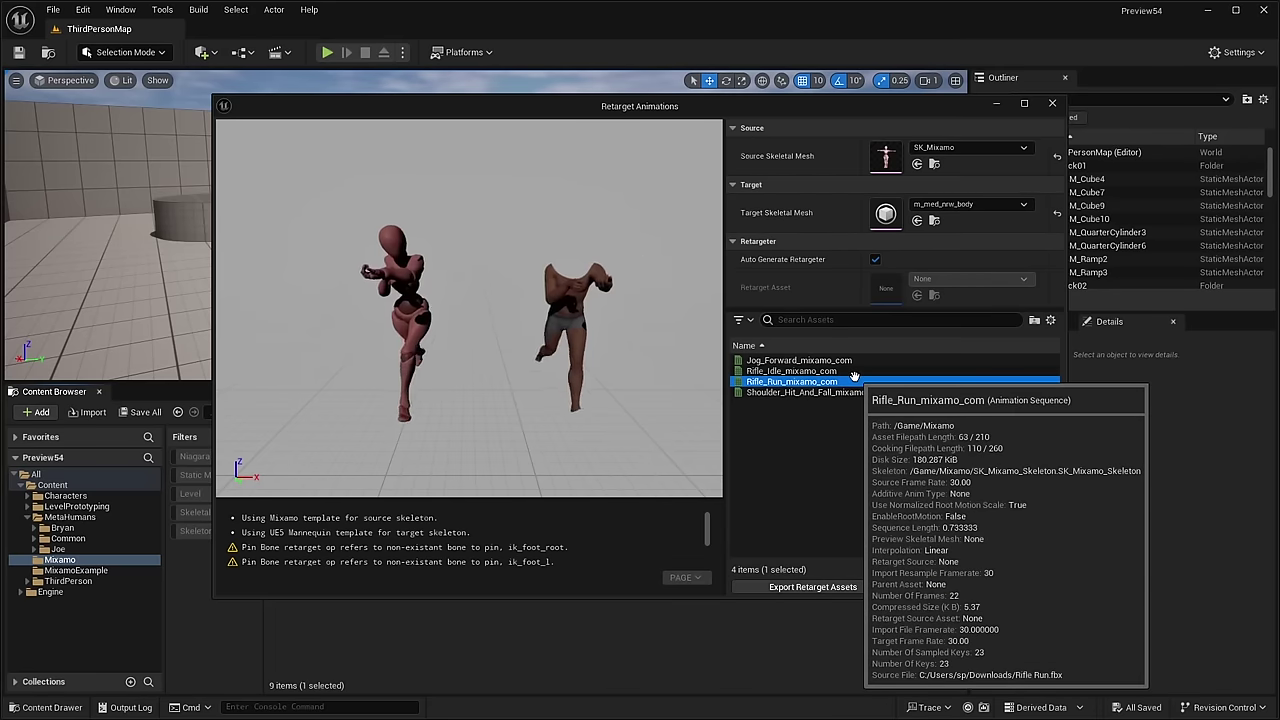
Step: Preview the Rifle_Idle and Shoulder_Hit_And_Fall animations on the m_med_nrw_body target mesh from several angles
left_click(830, 371)
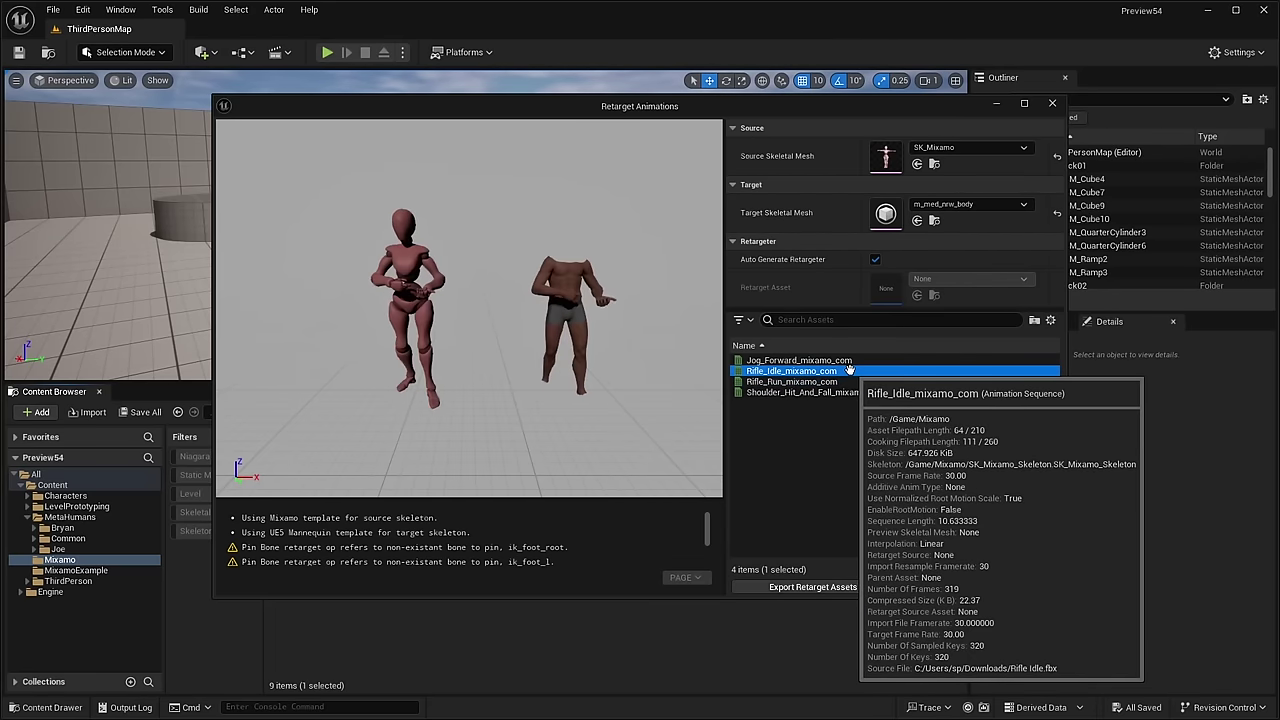
scroll(470, 310, "up", 5)
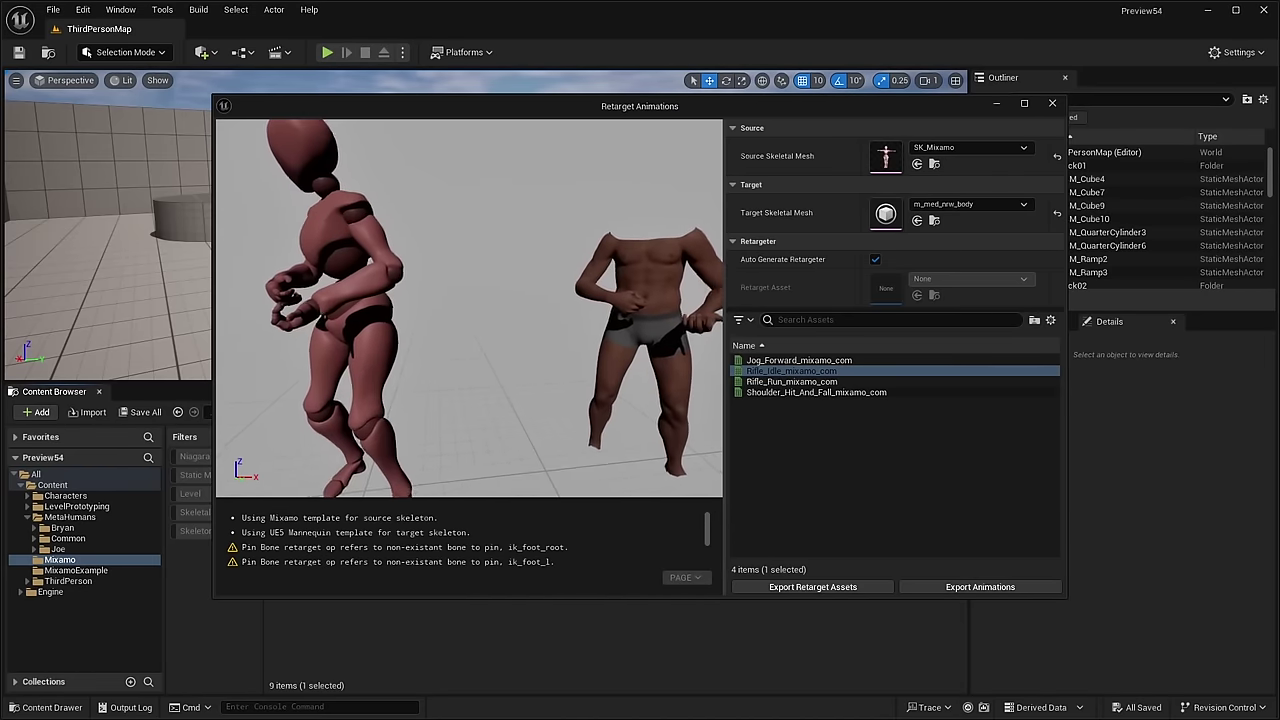
scroll(468, 308, "down", 8)
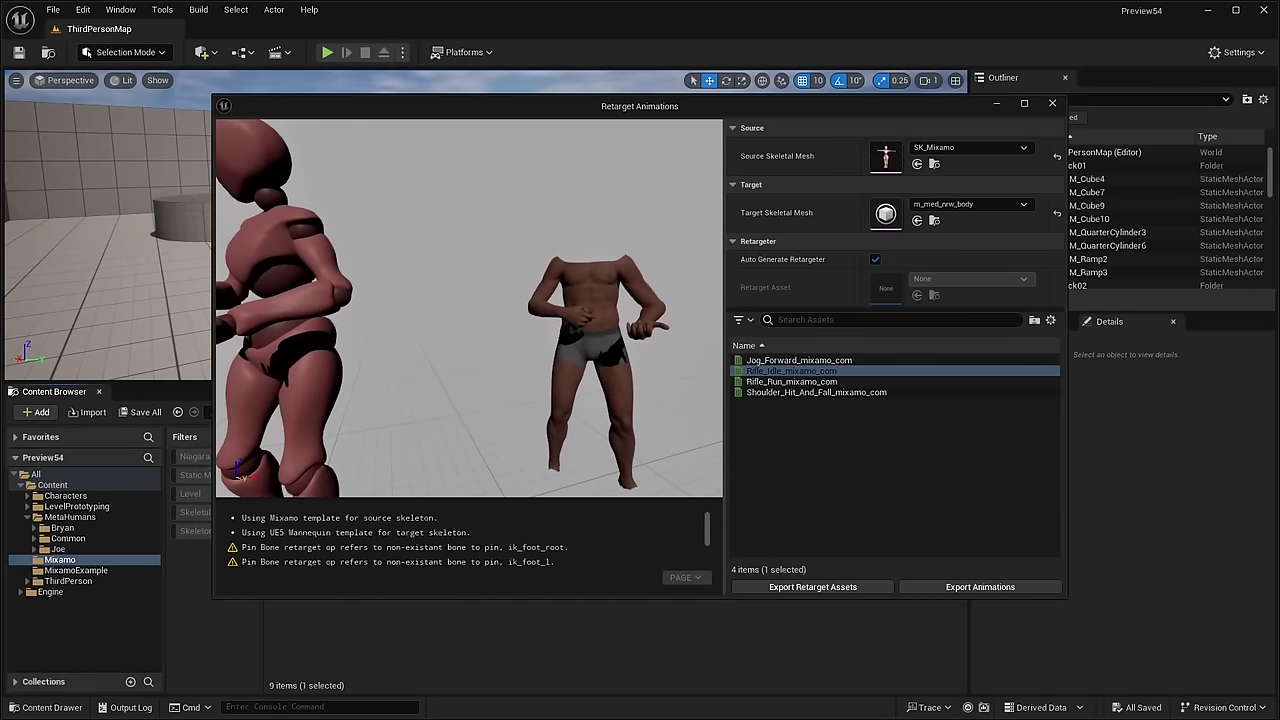
scroll(470, 310, "up", 5)
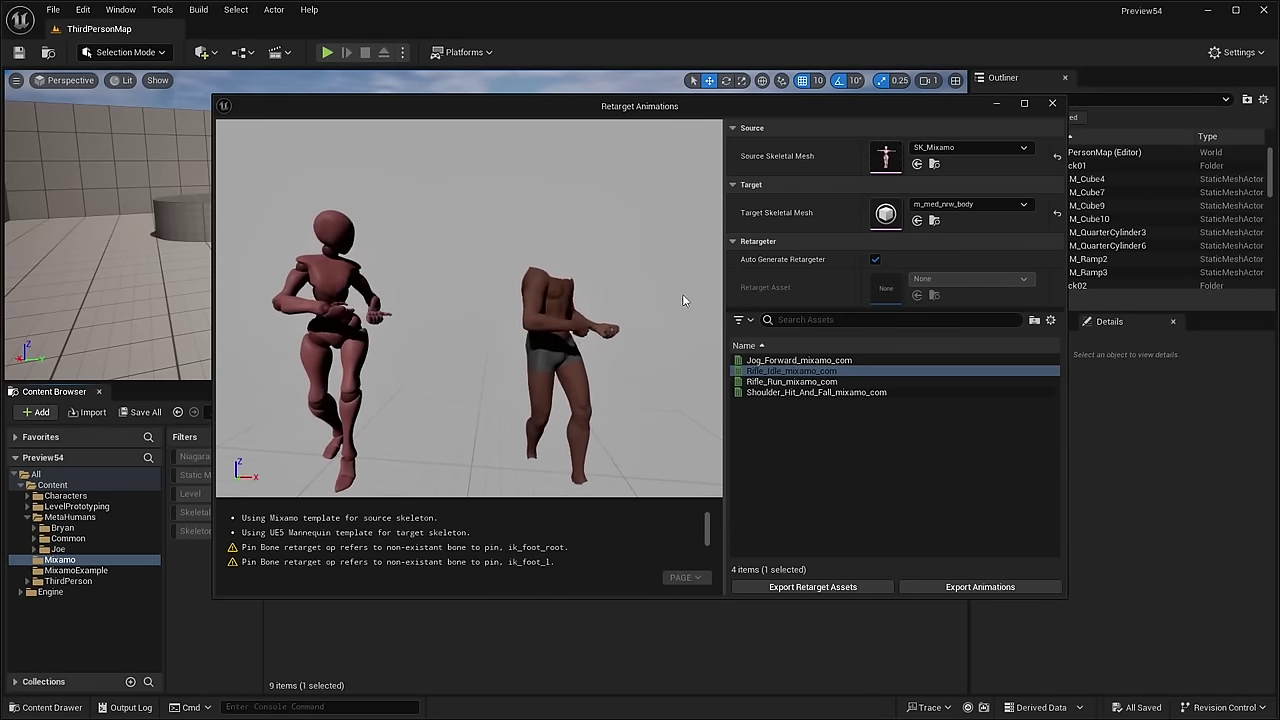
left_click(797, 392)
scroll(616, 317, "down", 5)
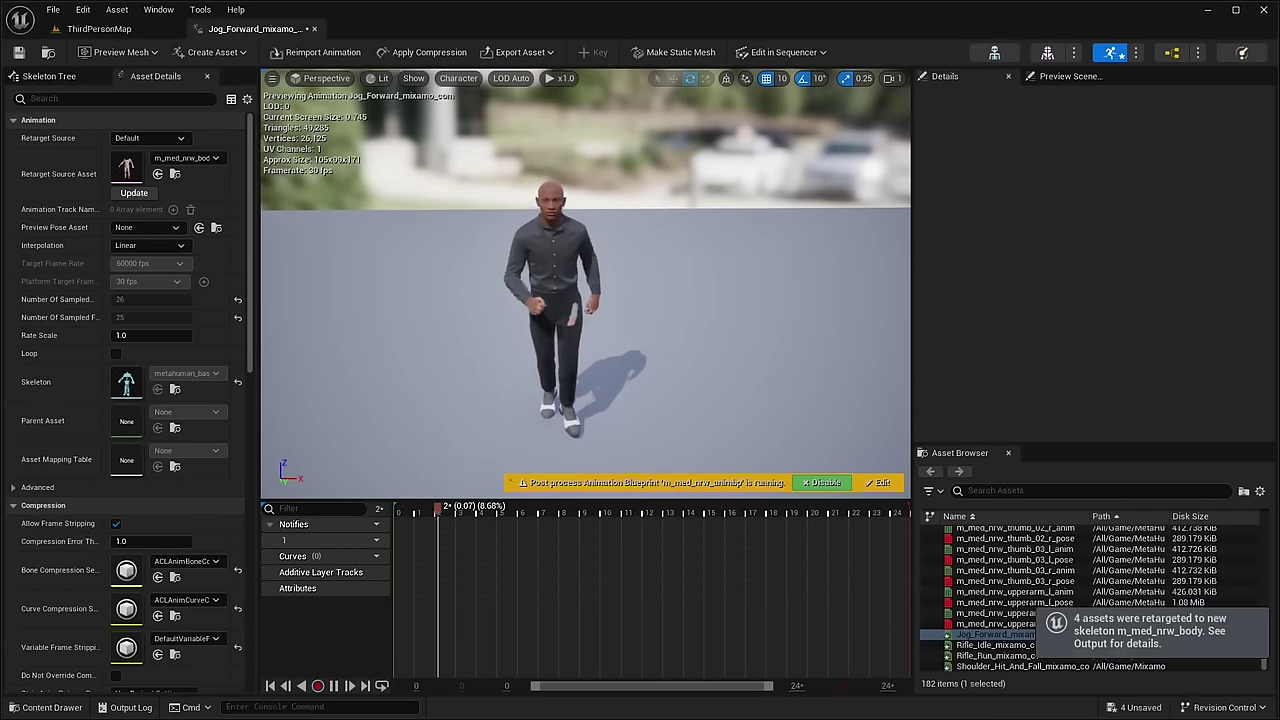
Step: Inspect the retargeted Rifle_Run animation on the MetaHuman, and preview Rifle_Run on the SK_Mannequin target
left_click(1000, 655)
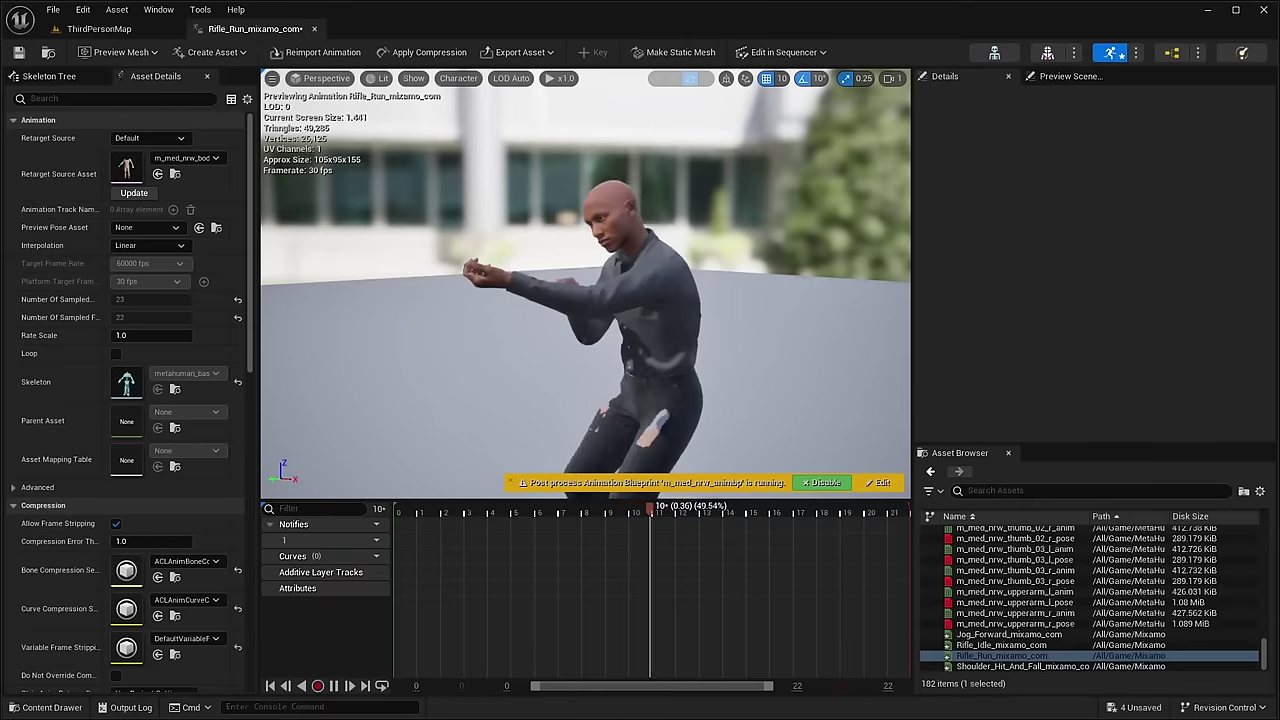
left_click_drag(600, 340, 686, 338)
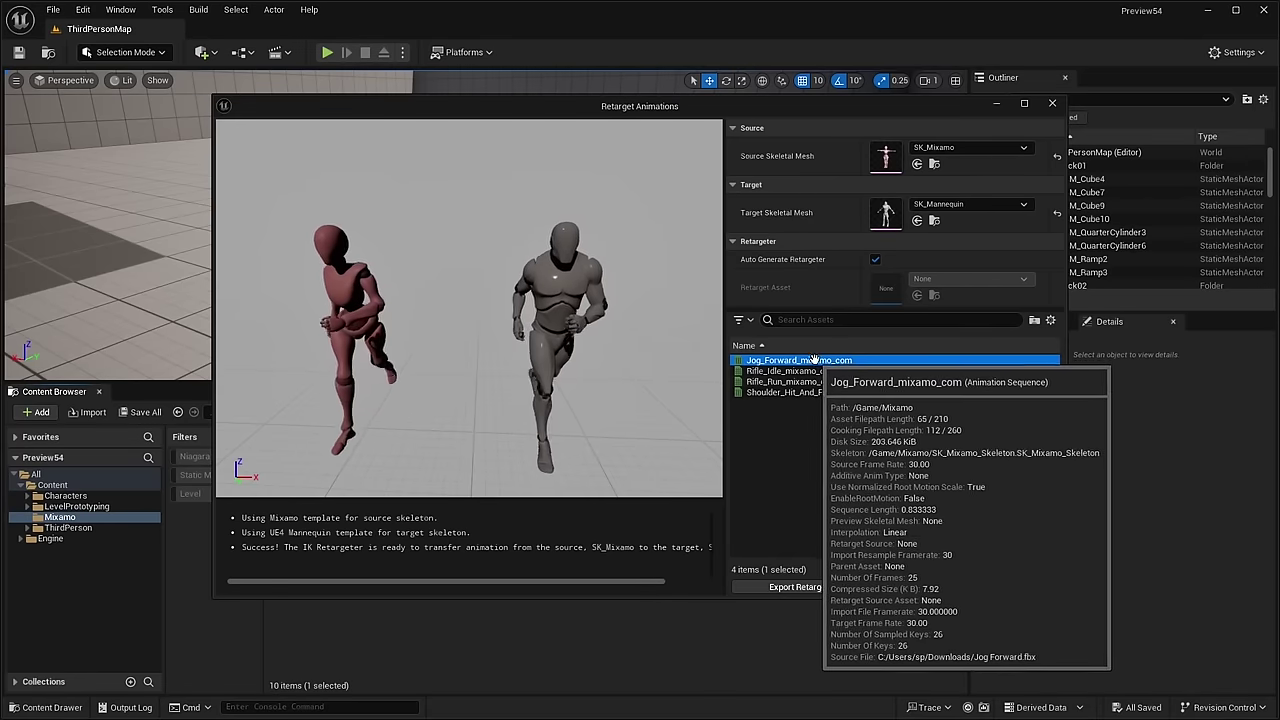
left_click(810, 381)
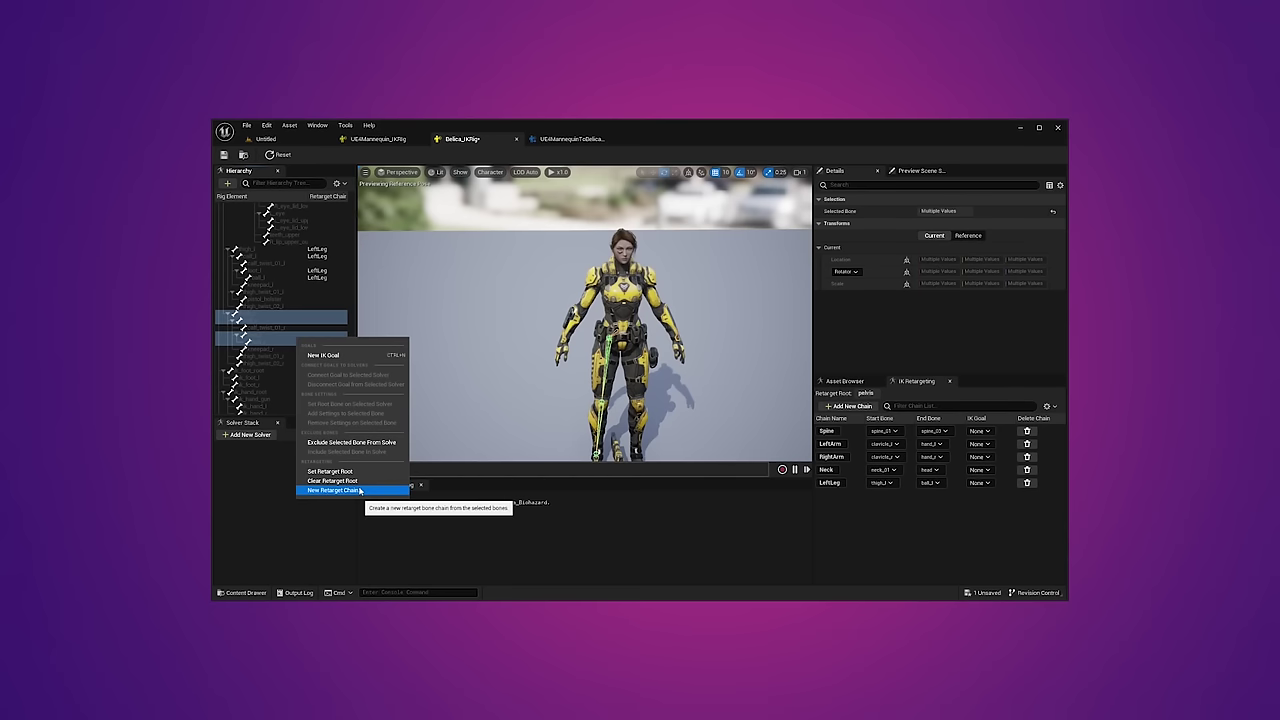
Step: Create a RightLeg retarget chain from the selected right leg bones in Belica_IKRig
left_click(340, 487)
left_click(853, 446)
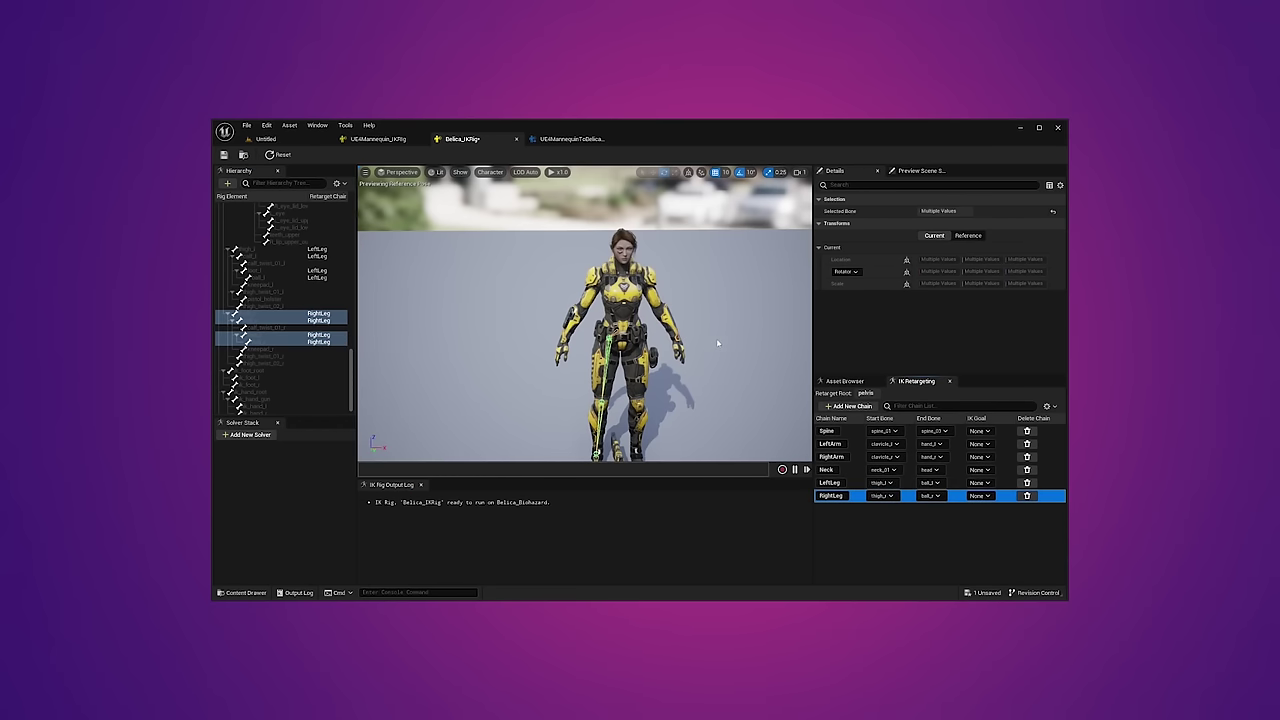
Step: Open the UE4MannequinToBelica retargeter and bring up its chain mapping
left_click(566, 139)
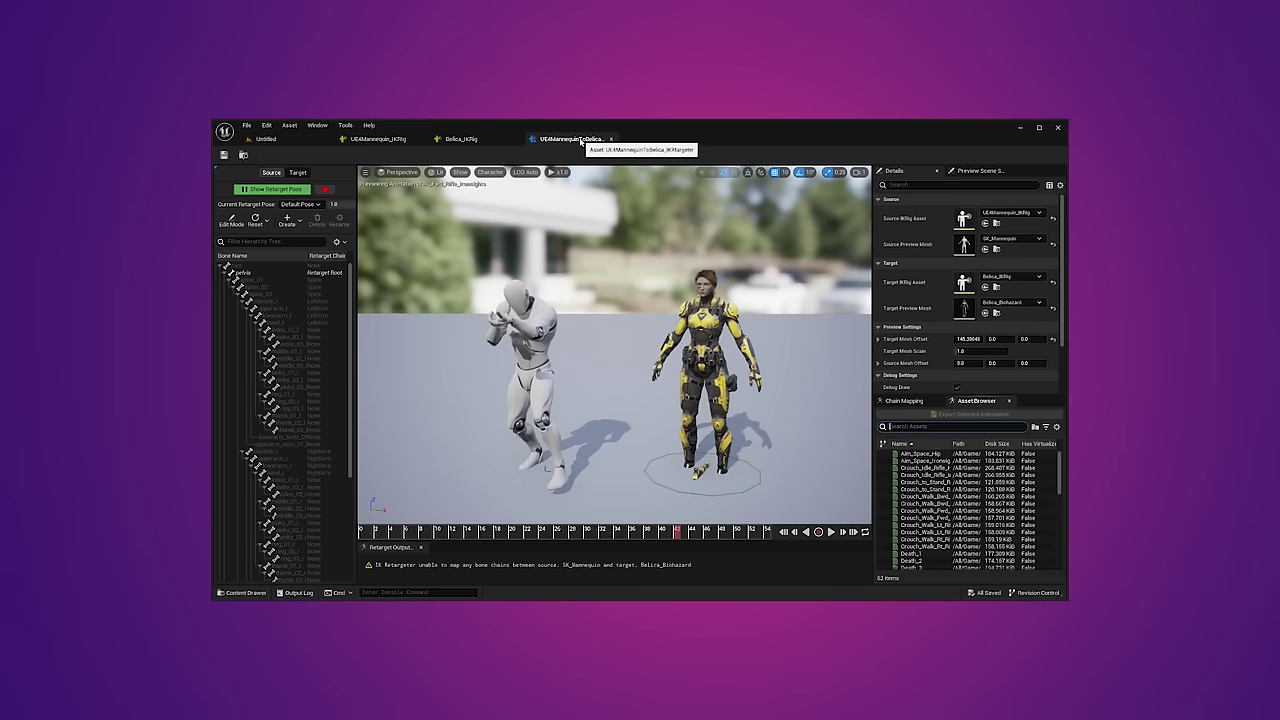
left_click(904, 400)
left_click(984, 447)
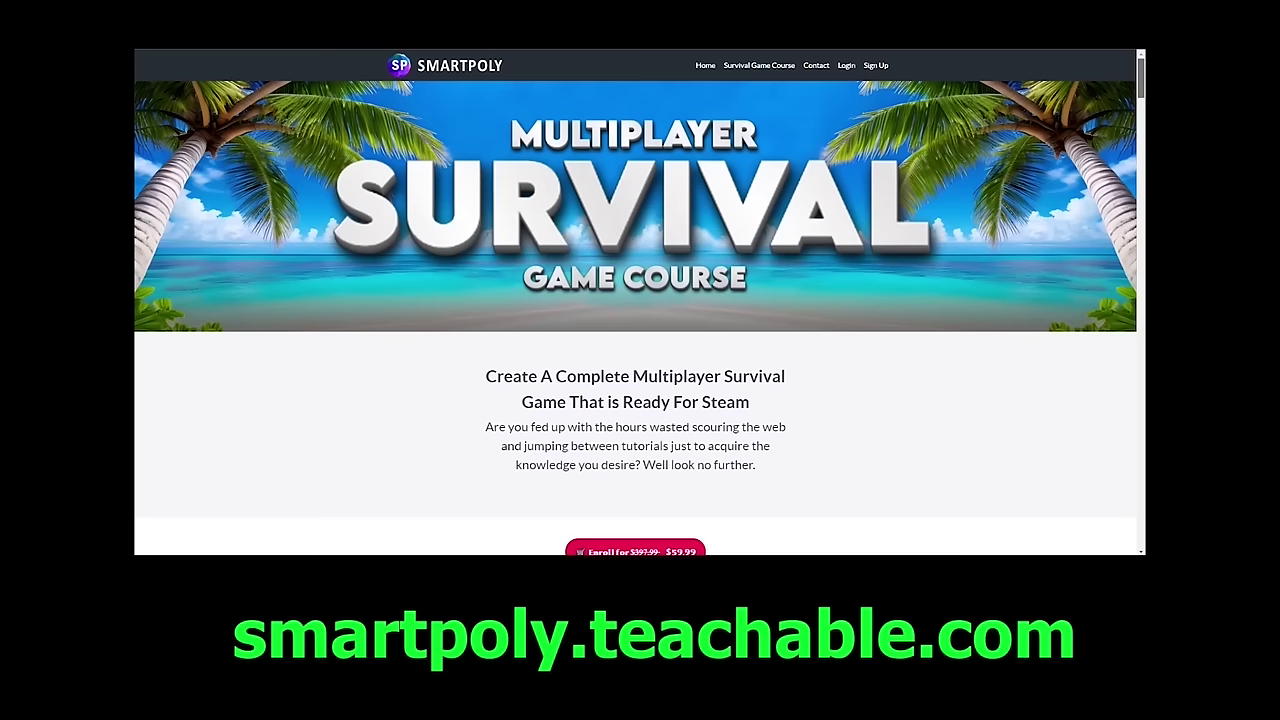
scroll(636, 300, "down", 3)
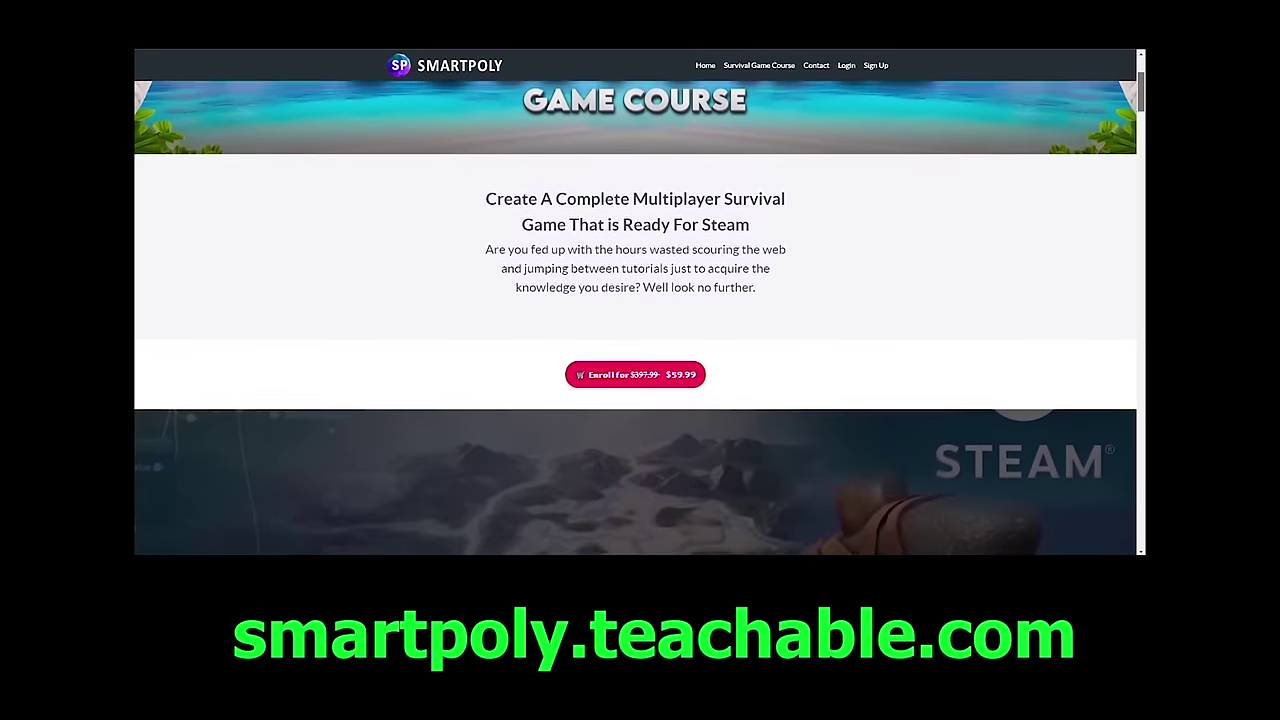
scroll(636, 300, "down", 3)
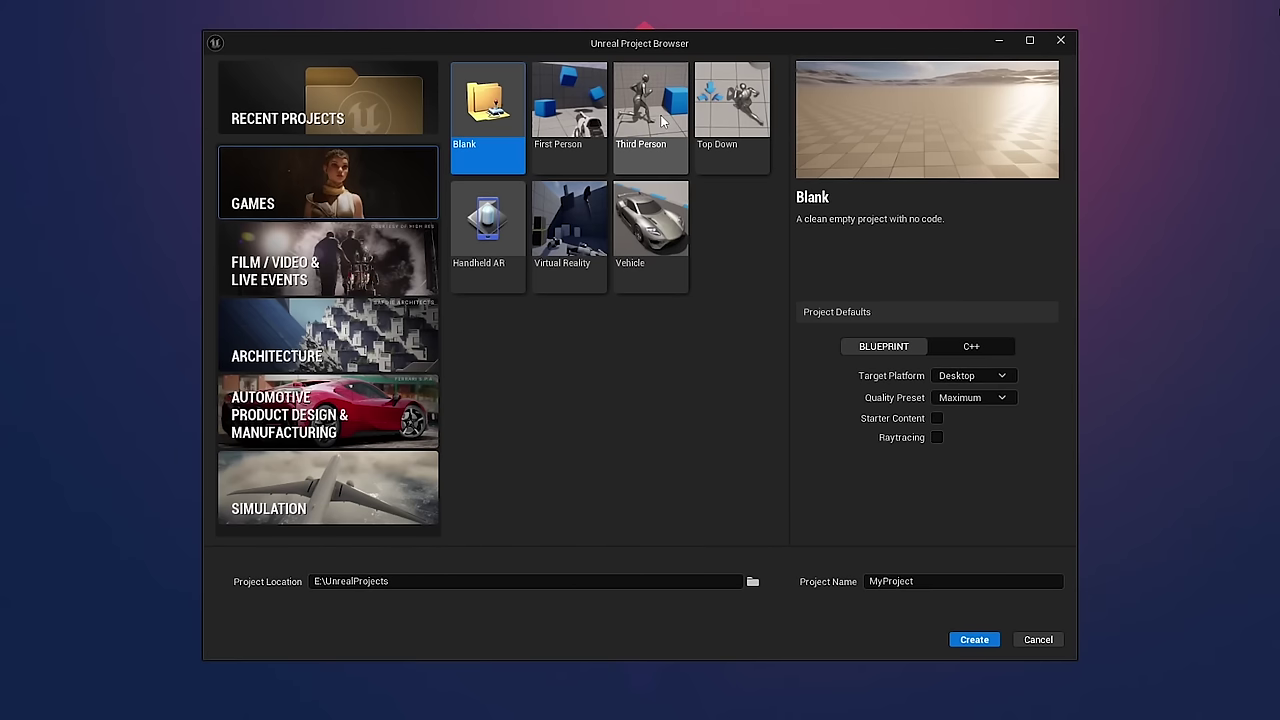
Step: Choose the Third Person game template and name the new project RetargetTutorial
left_click(651, 110)
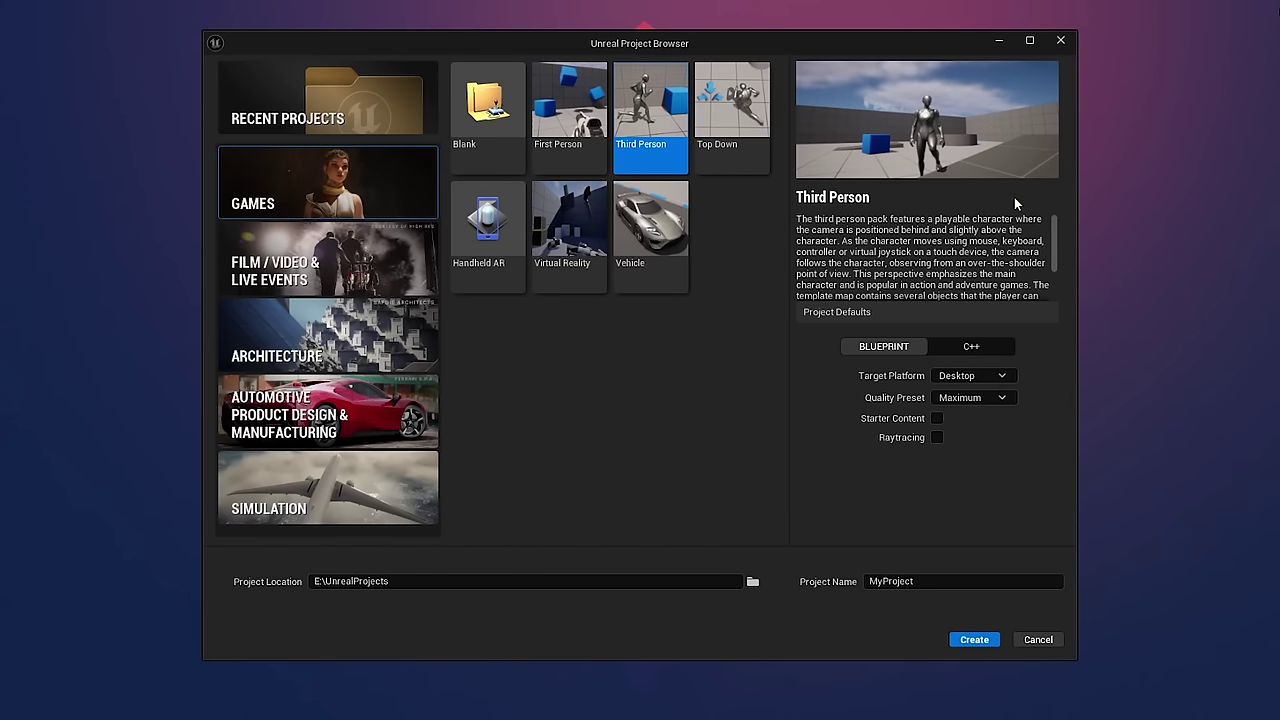
scroll(1029, 270, "down", 2)
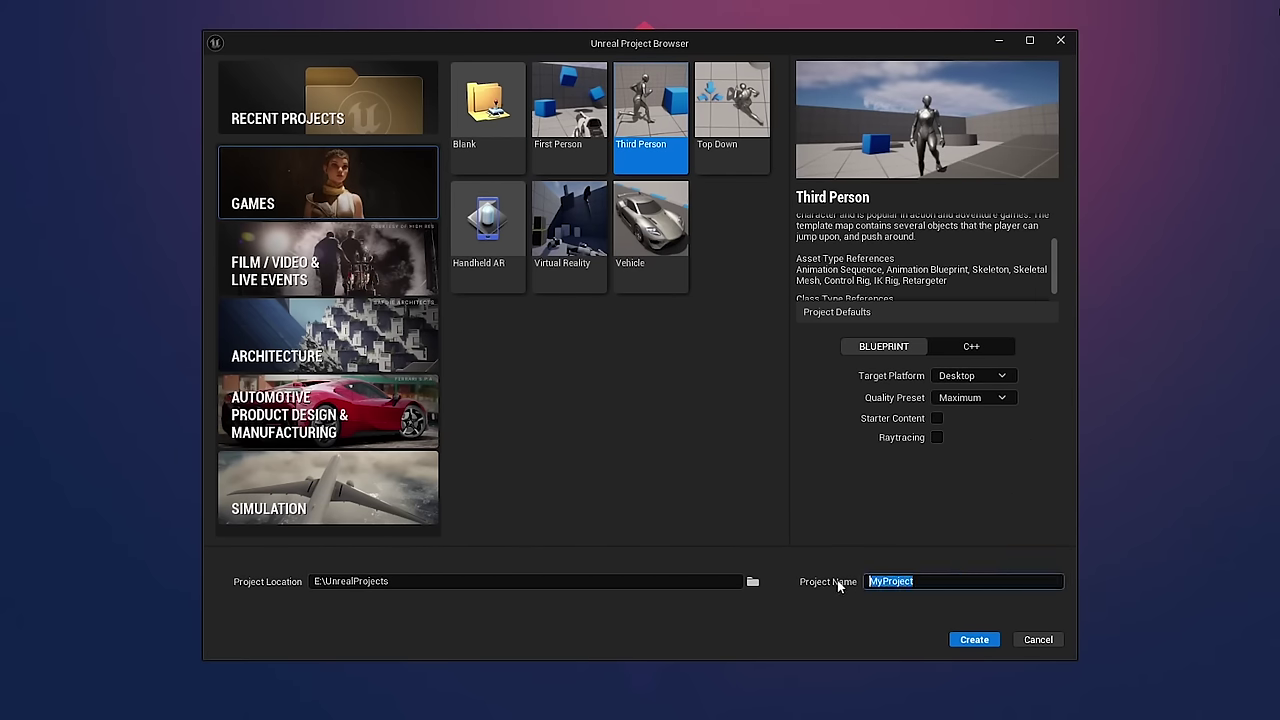
type("RetargetTutorial")
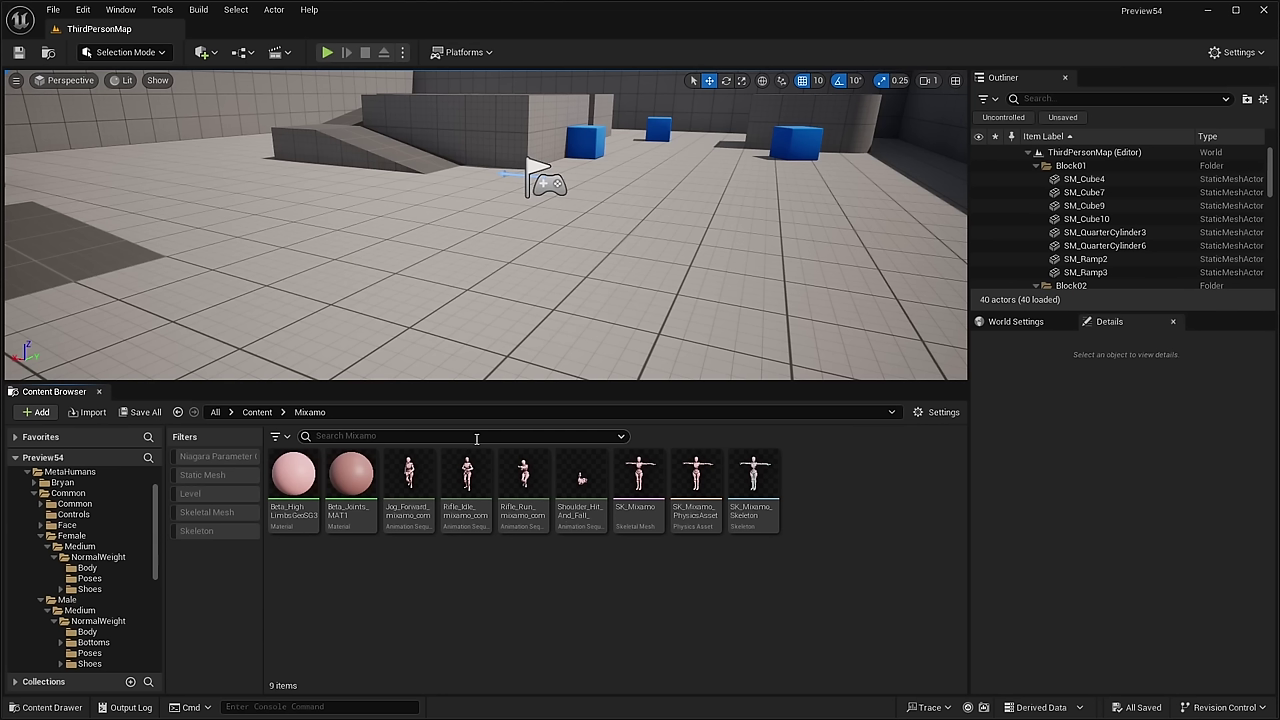
right_click_drag(716, 352, 689, 354)
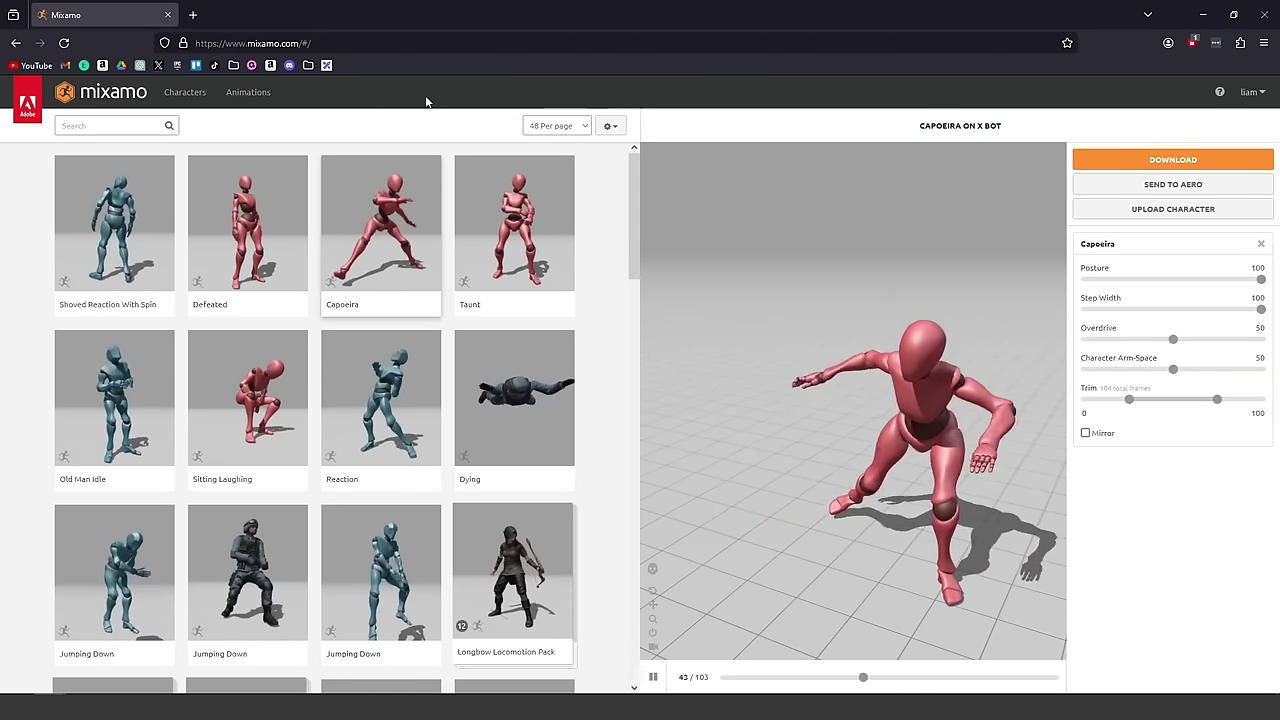
Step: Browse the animation library on Mixamo in the browser and download the Capoeira animation with the X Bot character
scroll(591, 260, "down", 3)
scroll(591, 274, "down", 5)
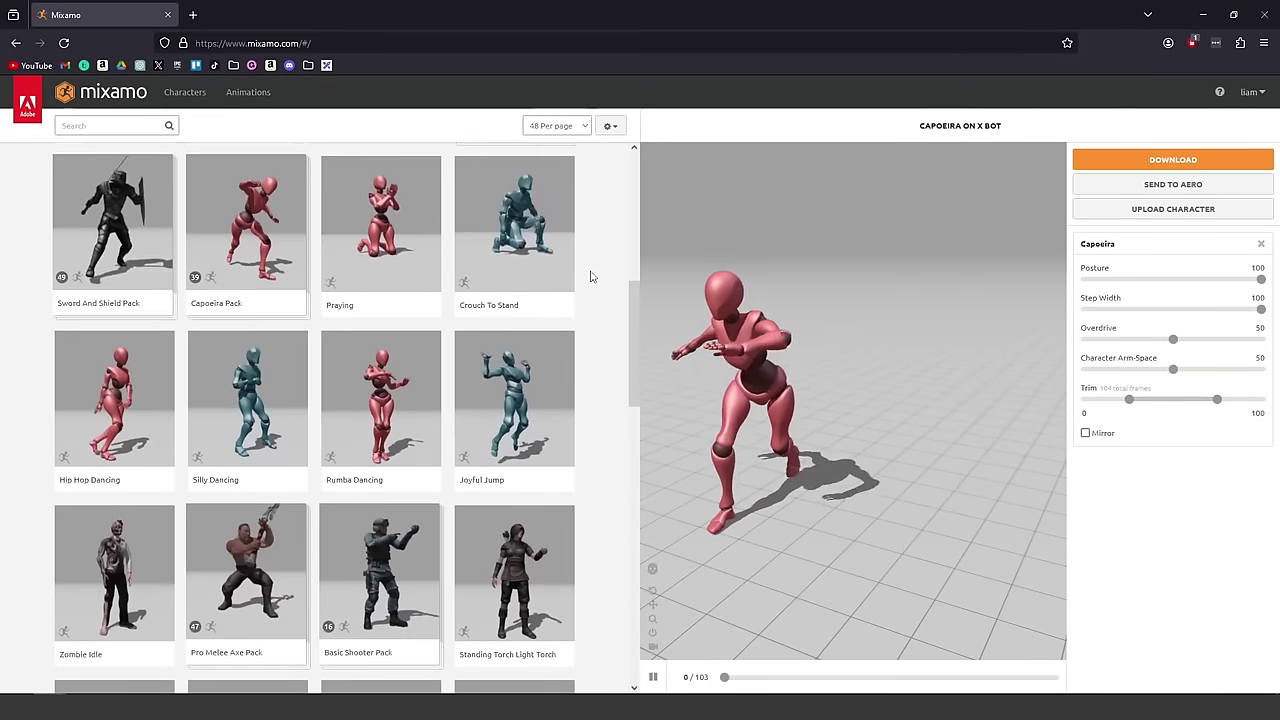
scroll(570, 274, "up", 7)
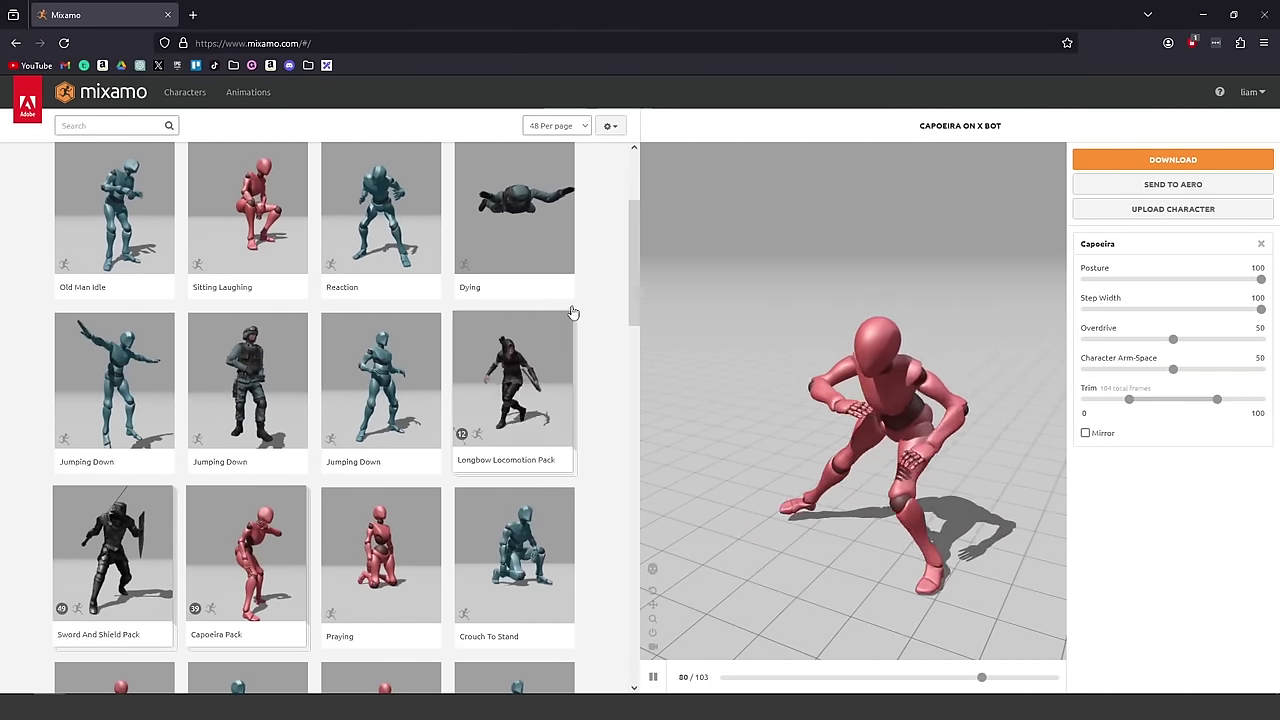
left_click(1145, 162)
left_click(819, 314)
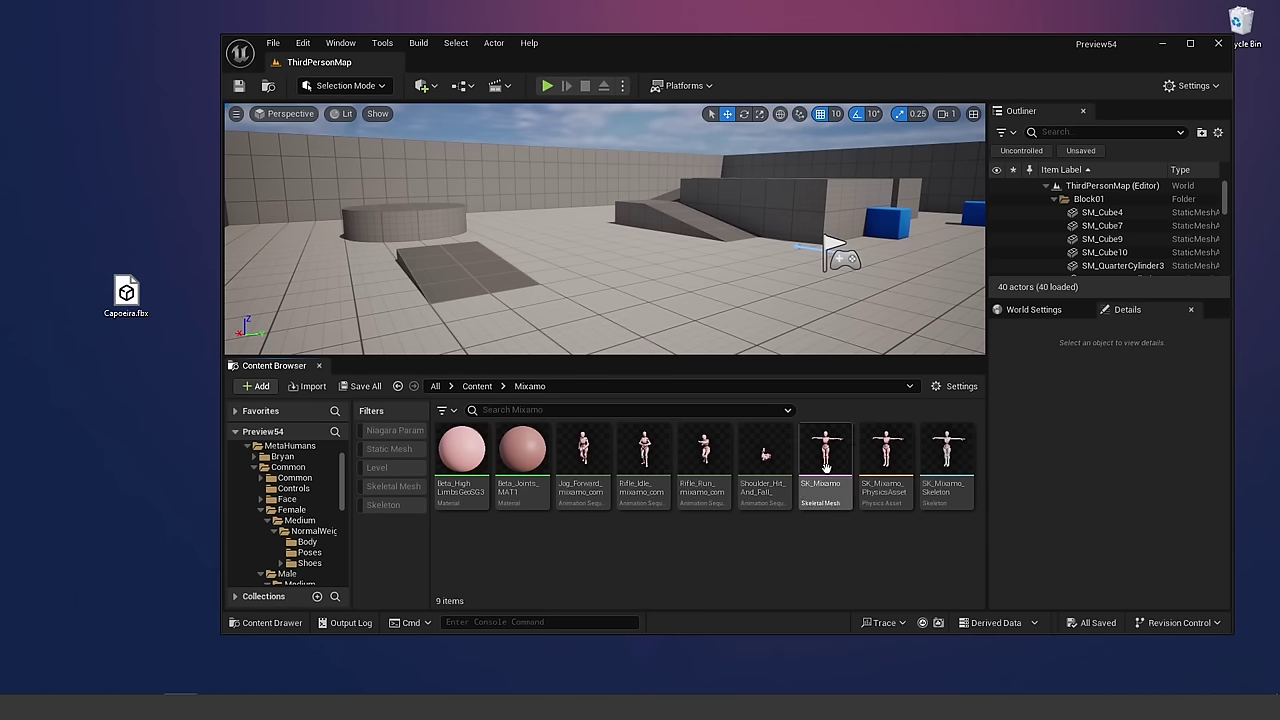
Step: Create a folder named MixamoExample in the project's Content folder and open it
left_click(478, 386)
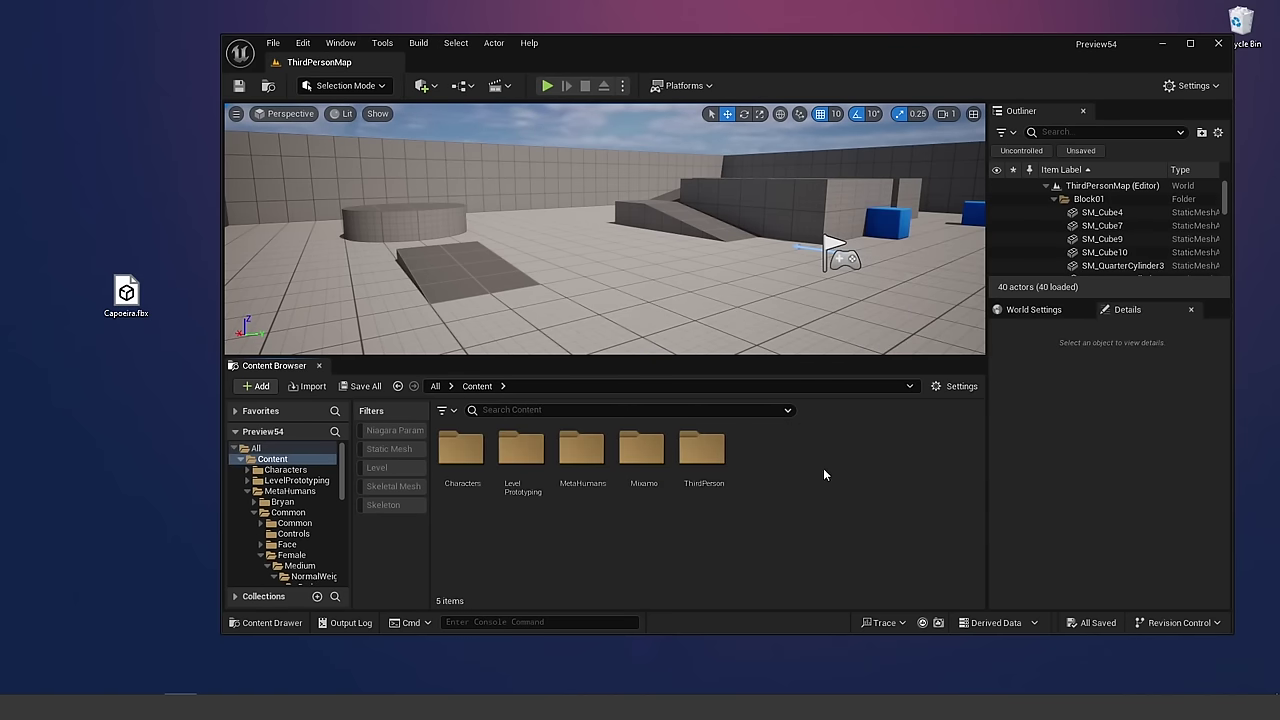
right_click(812, 465)
left_click(862, 244)
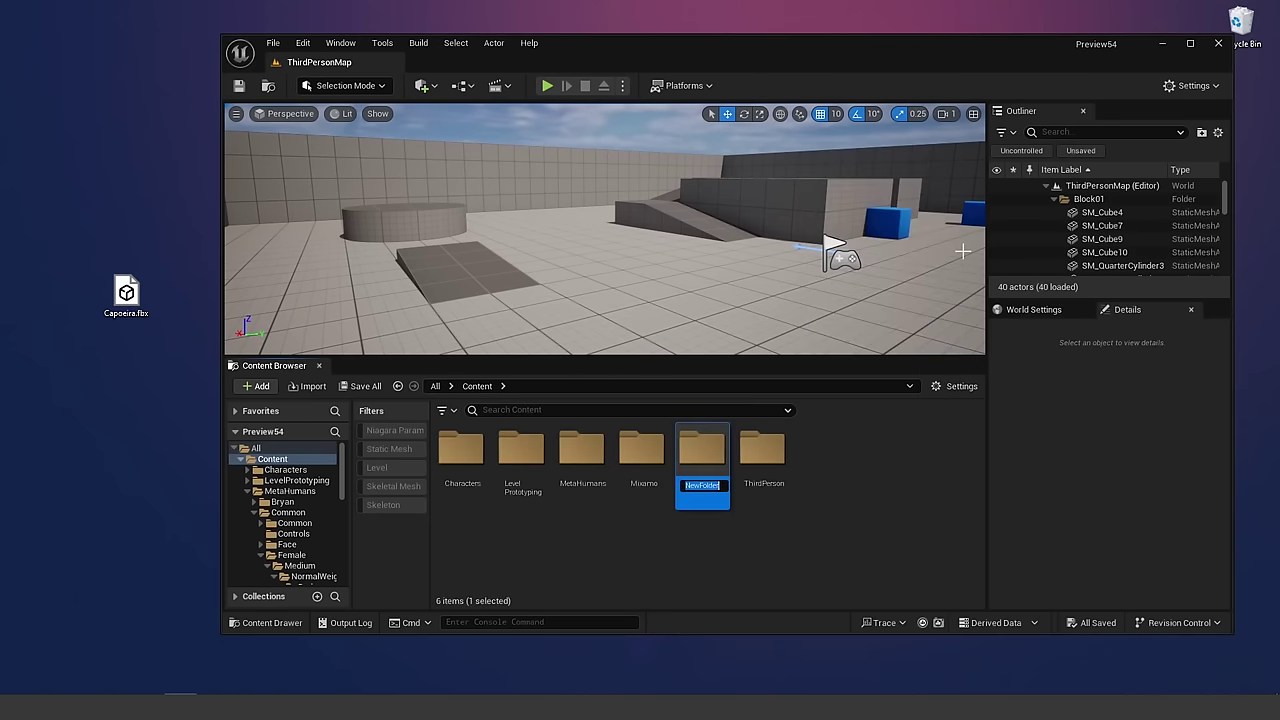
type("MixamoExample")
key("Return")
double_click(715, 452)
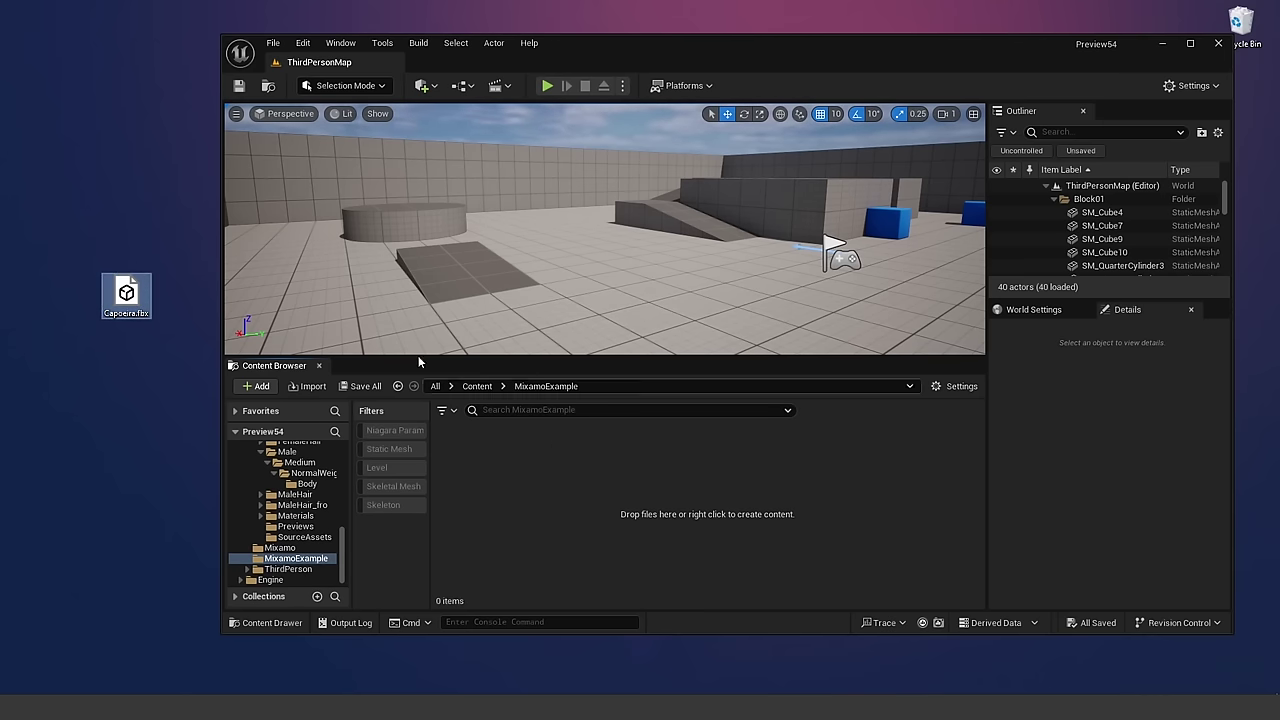
Step: Duplicate Capoeira.fbx on the desktop and rename the copy SK_Mixamo
right_click(129, 309)
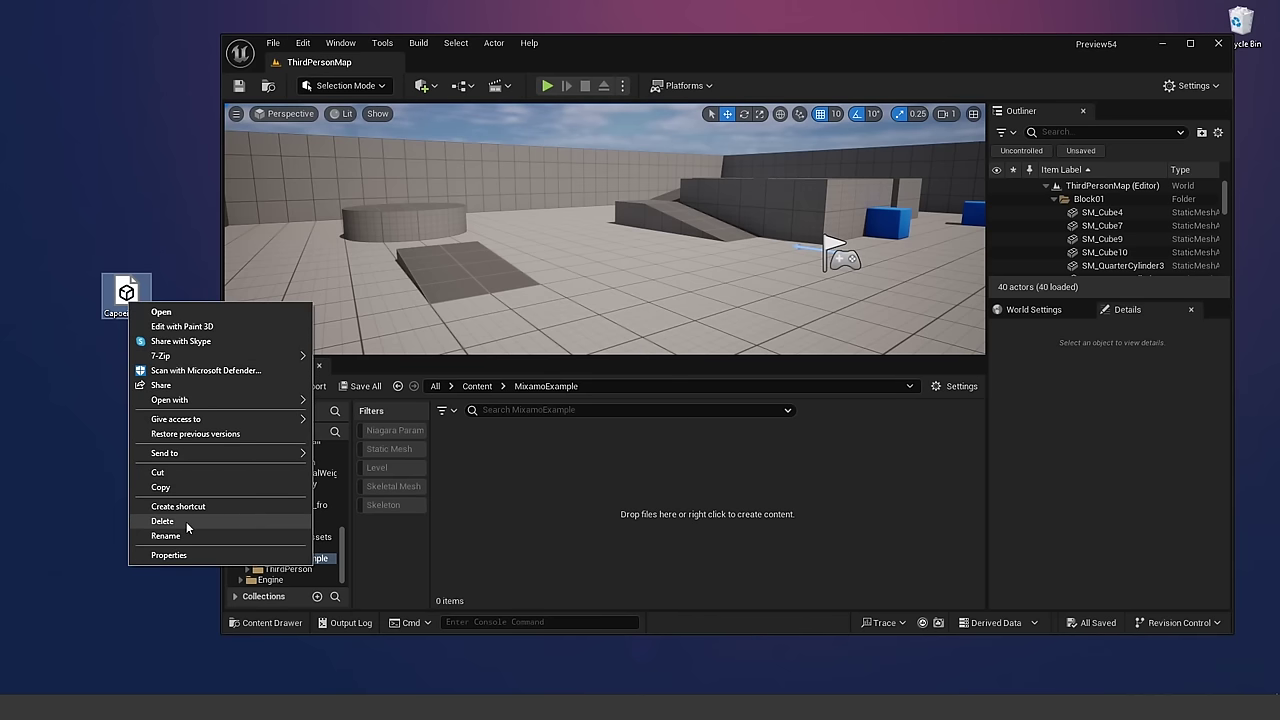
left_click(126, 351)
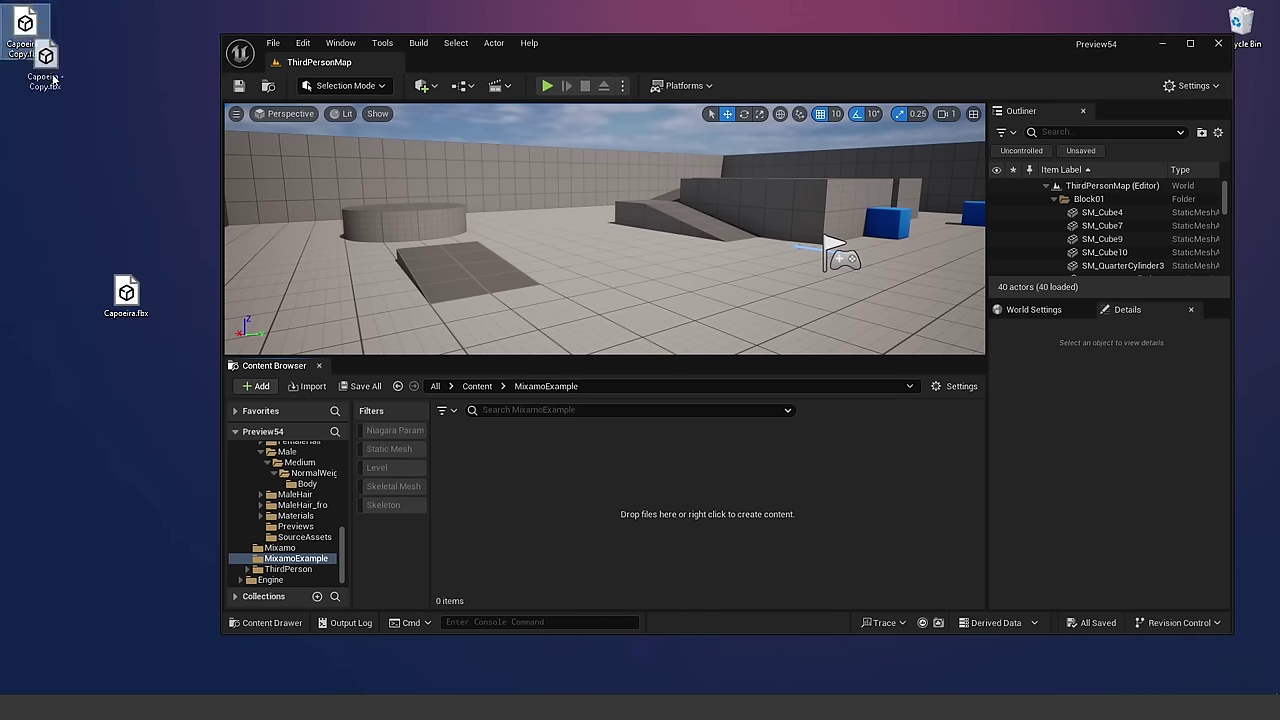
right_click(155, 368)
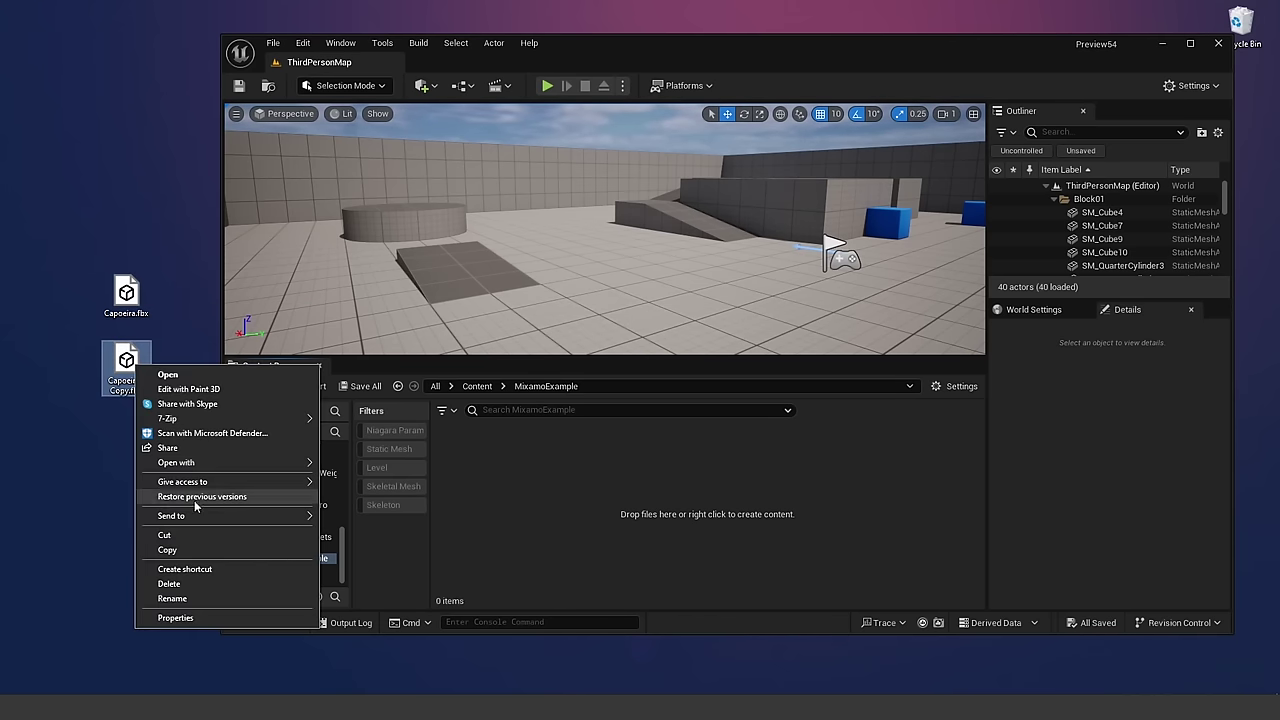
left_click(190, 598)
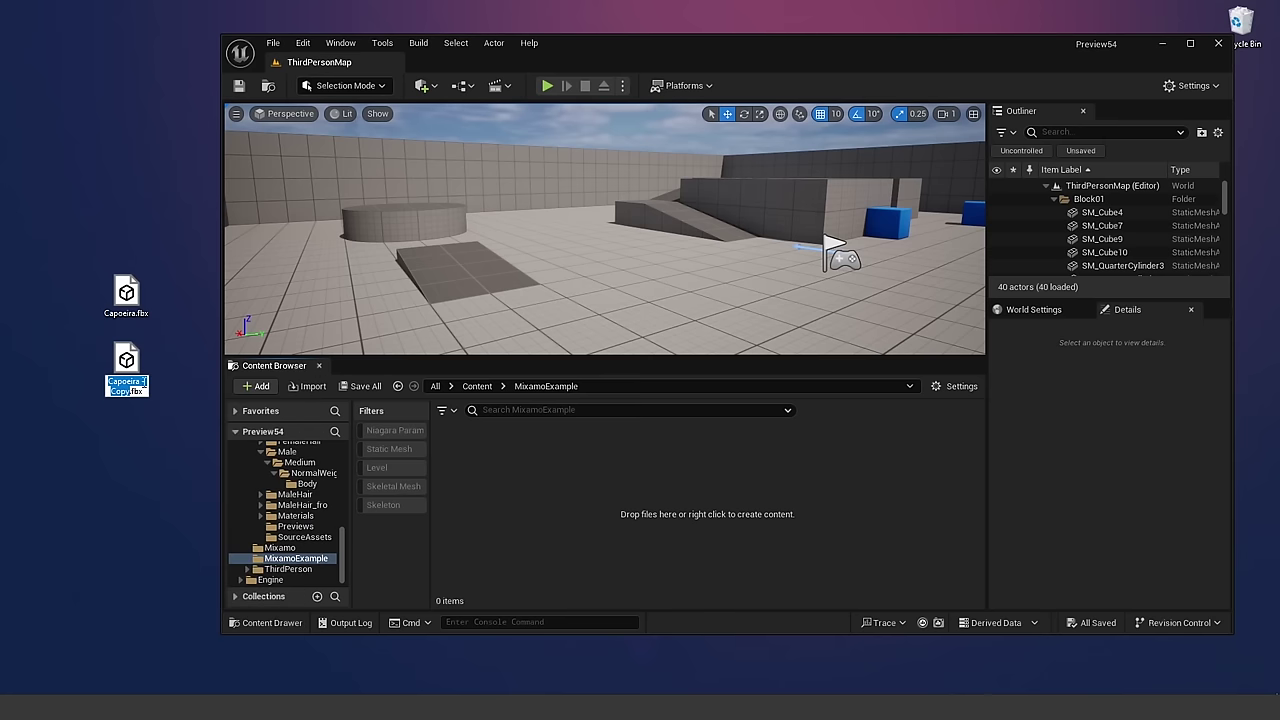
type("SK_Mixamo")
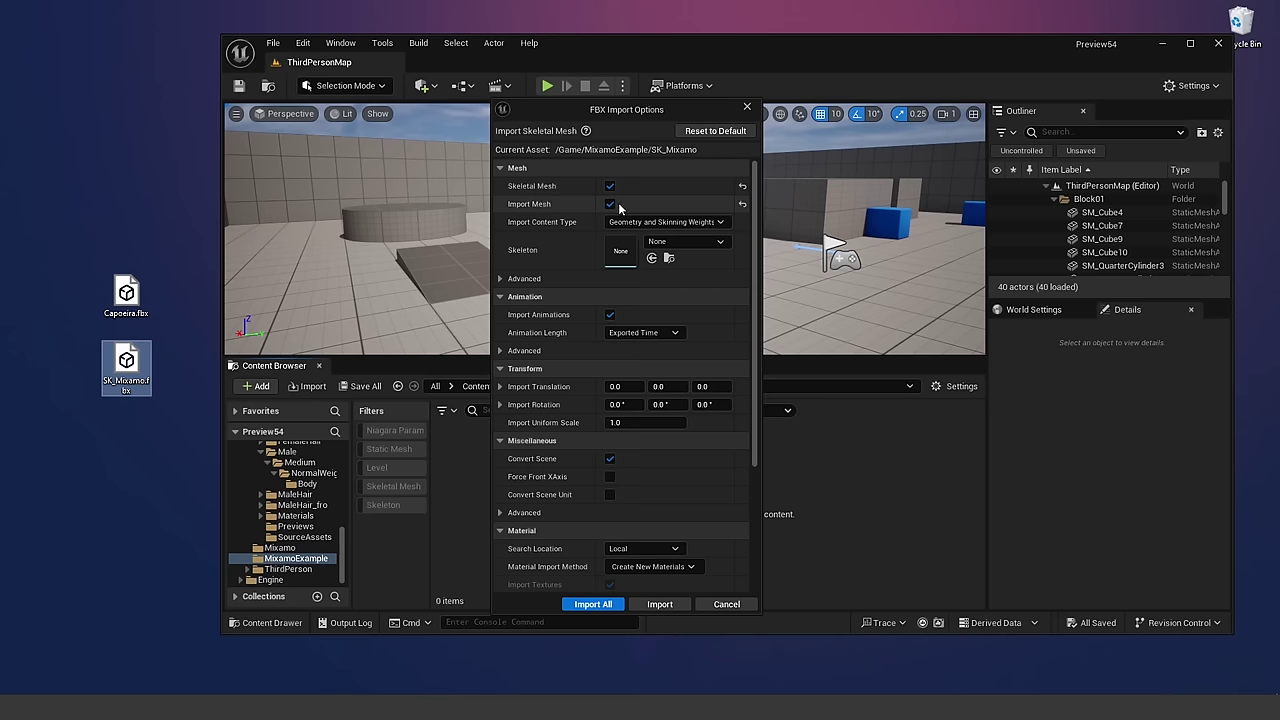
Step: Import SK_Mixamo.fbx into MixamoExample as a skeletal mesh, with mesh and animation import enabled and no existing skeleton assigned
left_click(594, 604)
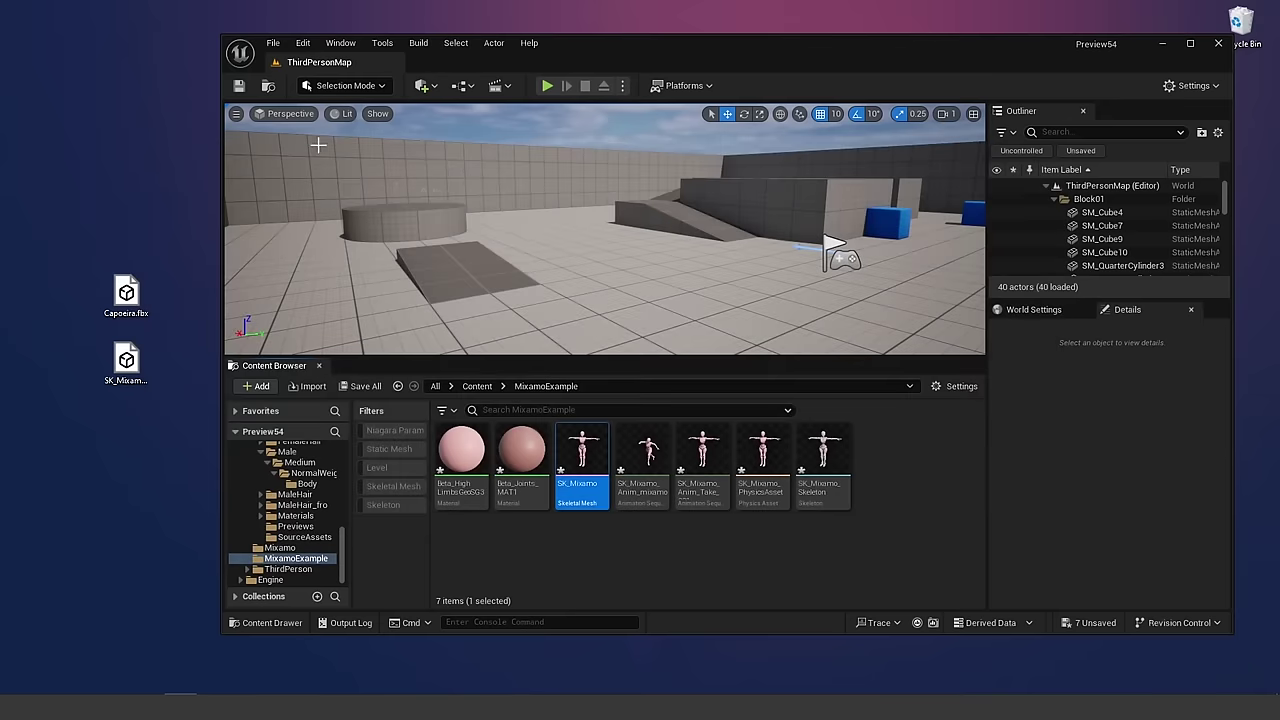
Step: Force delete the SK_Mixamo_Anim_mixamo_com and SK_Mixamo_Anim_Take_001 animation sequences from the MixamoExample folder
left_click(269, 148)
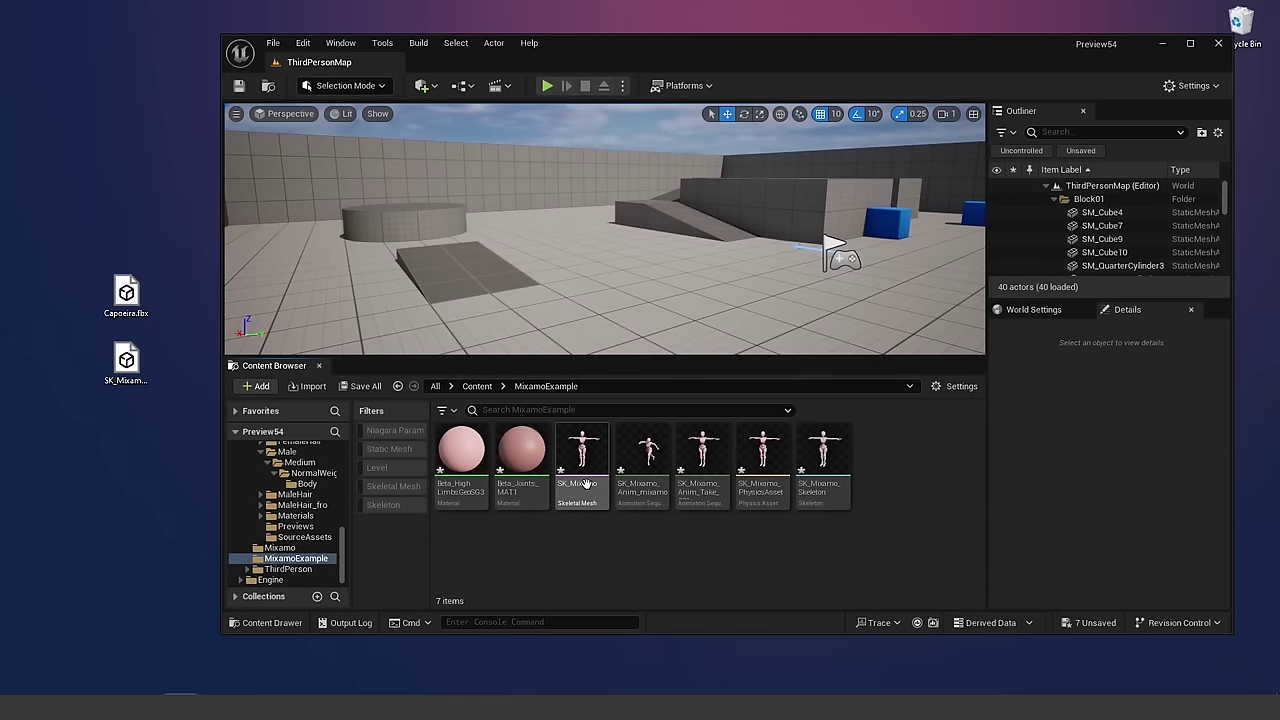
mouse_move(588, 459)
left_click(641, 458)
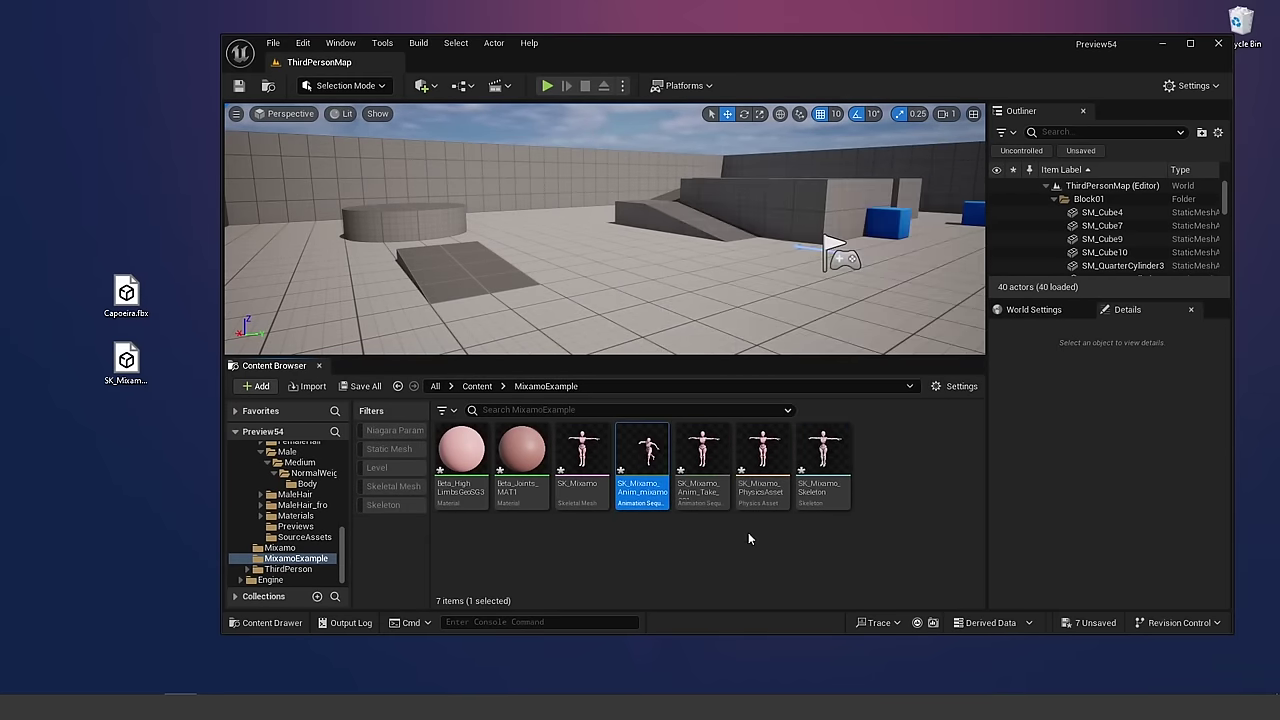
left_click(703, 460, "ctrl")
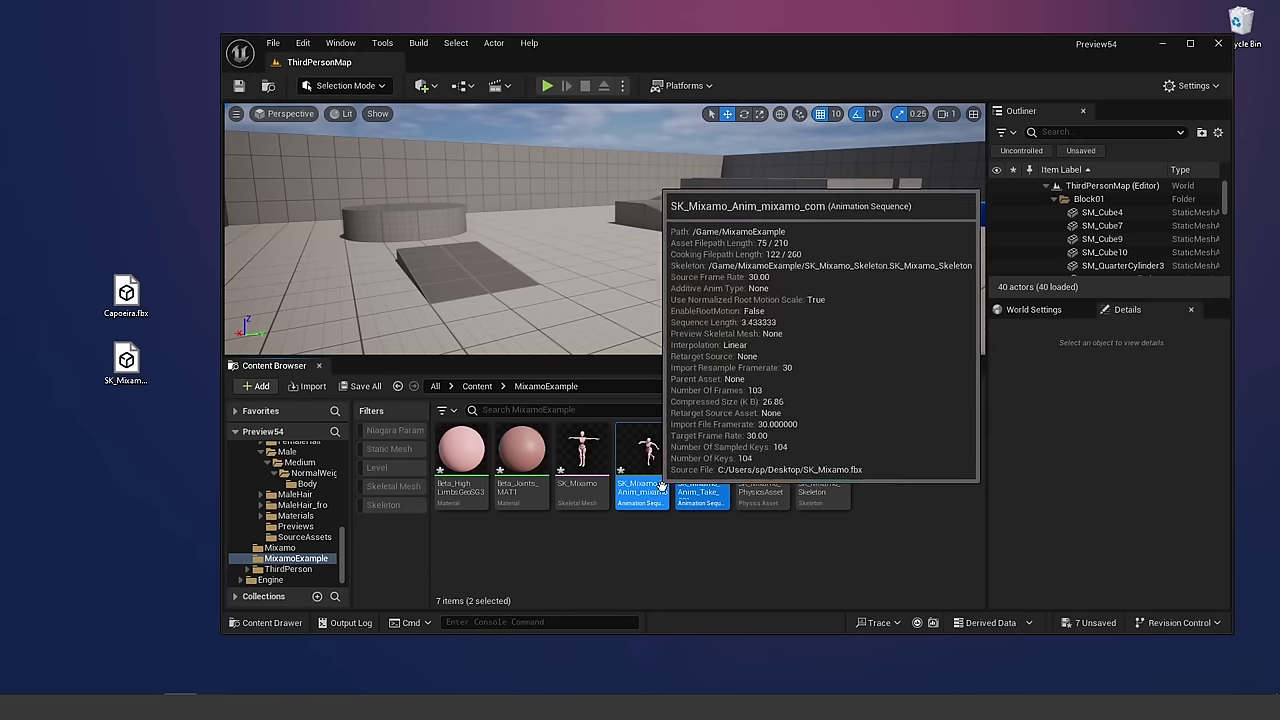
key("Delete")
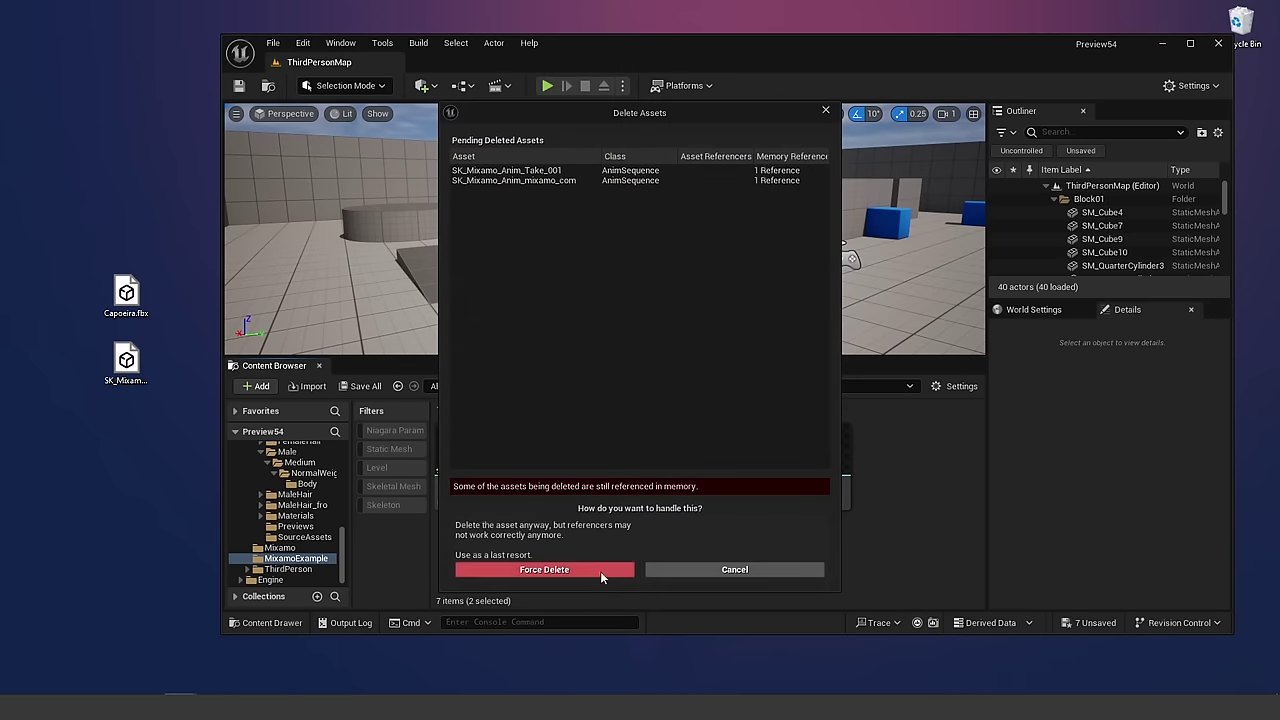
left_click(599, 571)
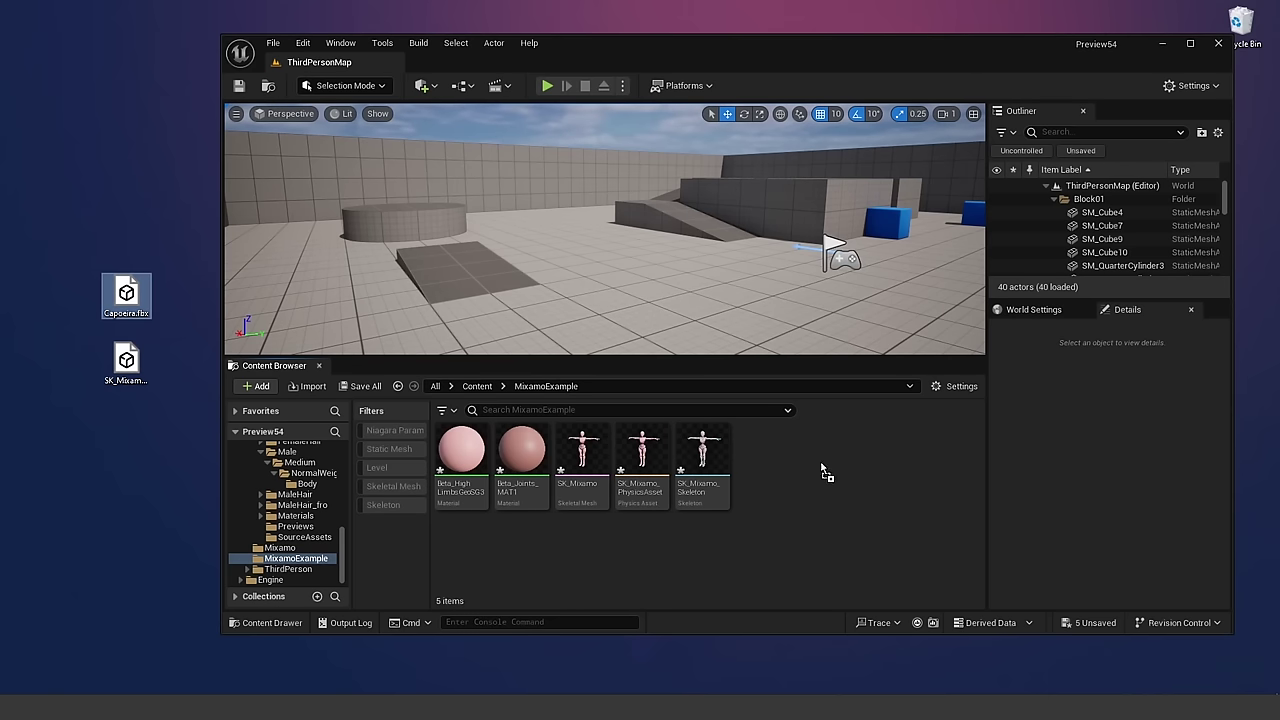
Step: Import Capoeira.fbx into MixamoExample as animation only, with Import Mesh disabled and SK_Mixamo_Skeleton from /Game/MixamoExample as the skeleton
left_click_drag(822, 470, 822, 472)
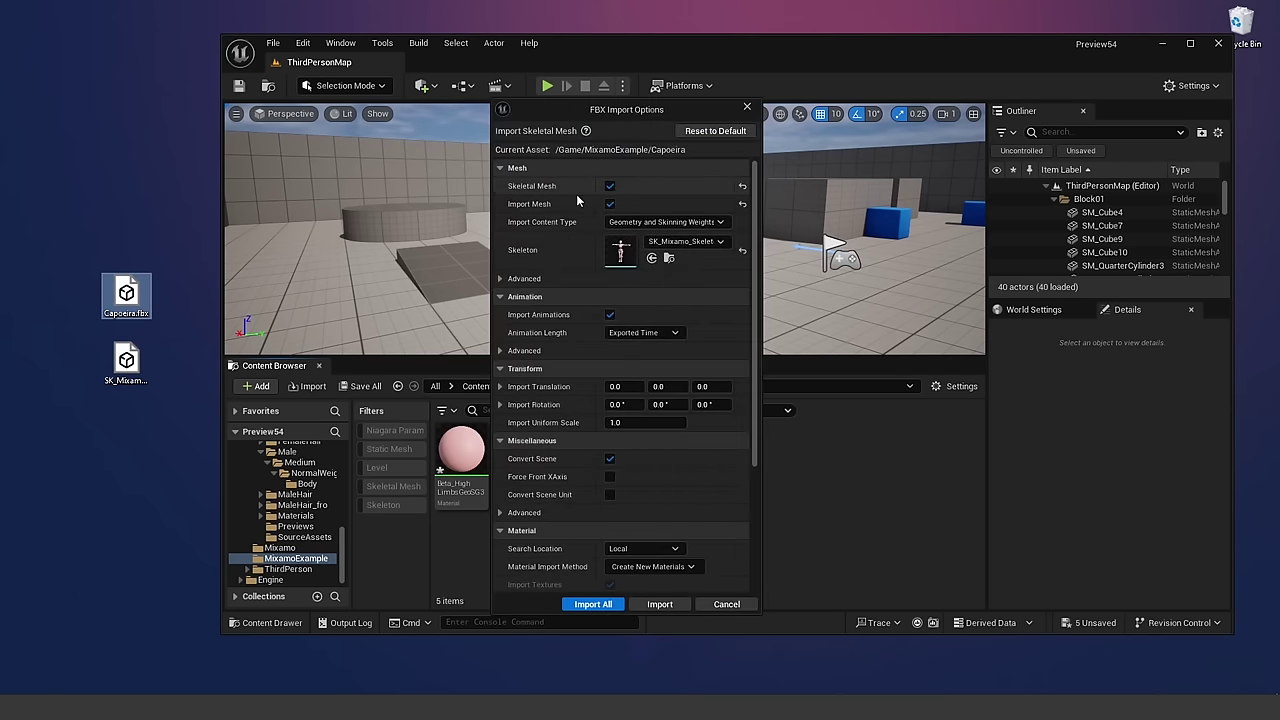
left_click(610, 204)
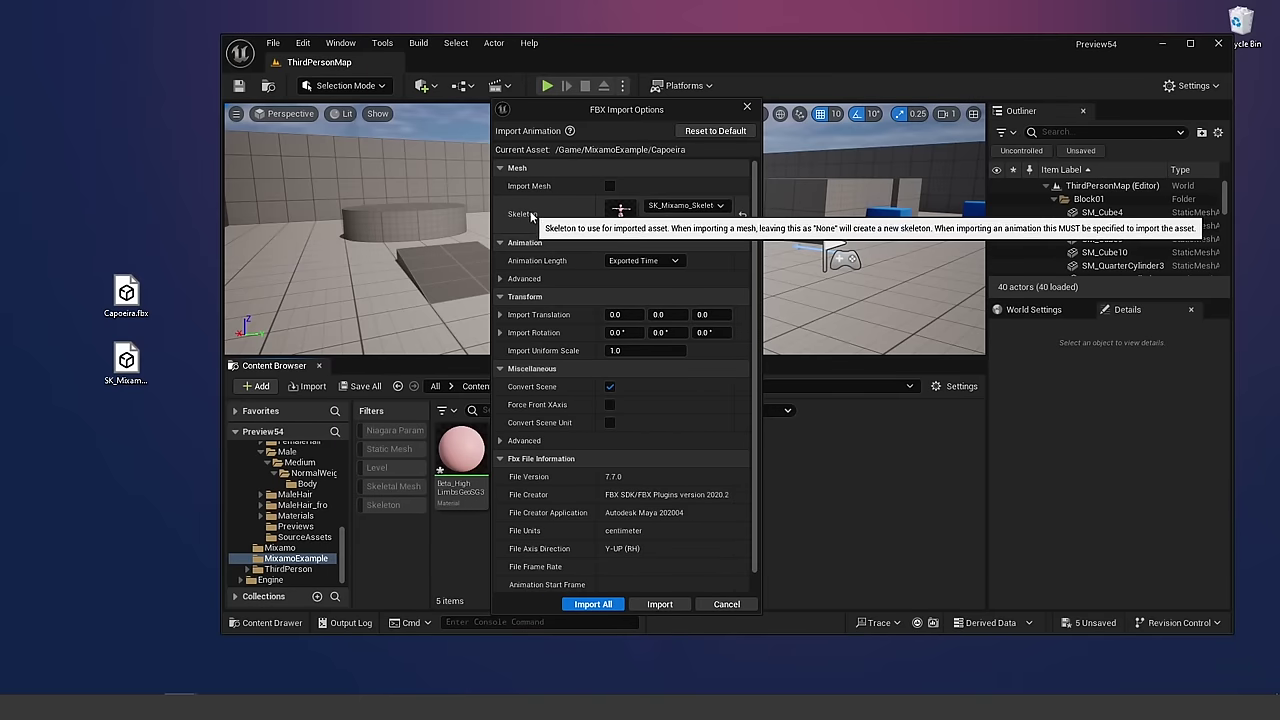
left_click(696, 206)
left_click(725, 423)
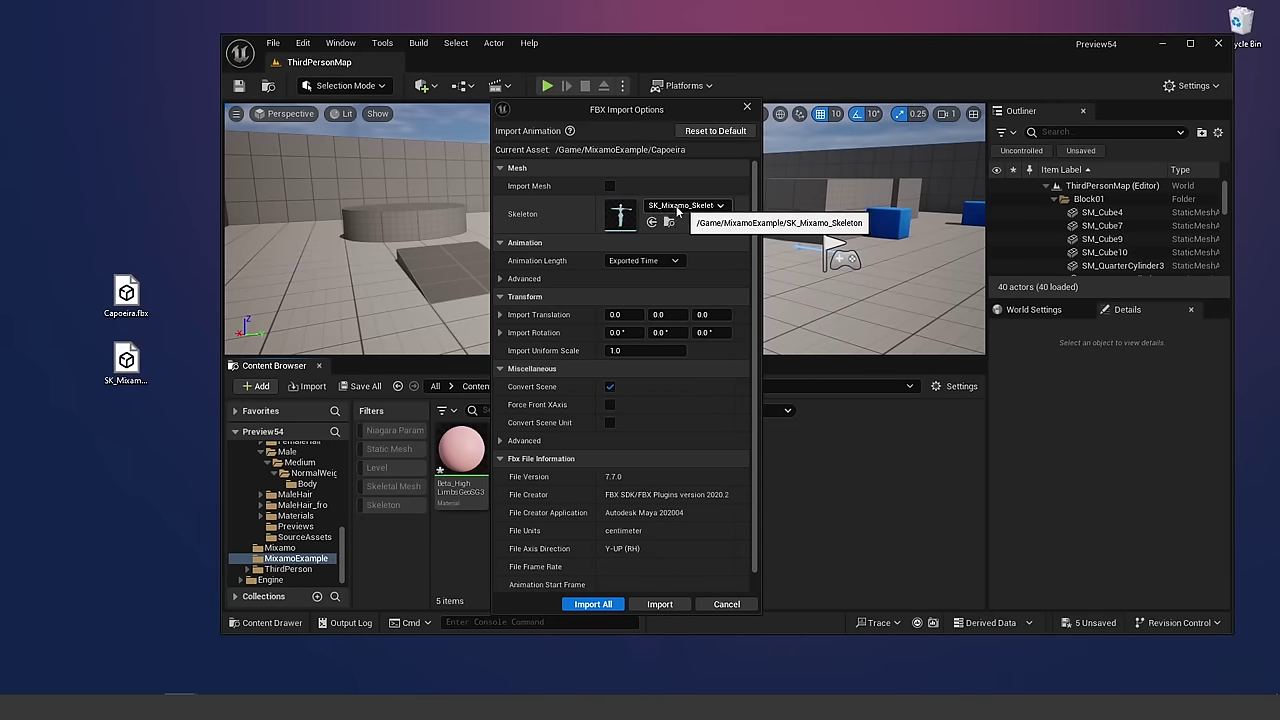
left_click(600, 606)
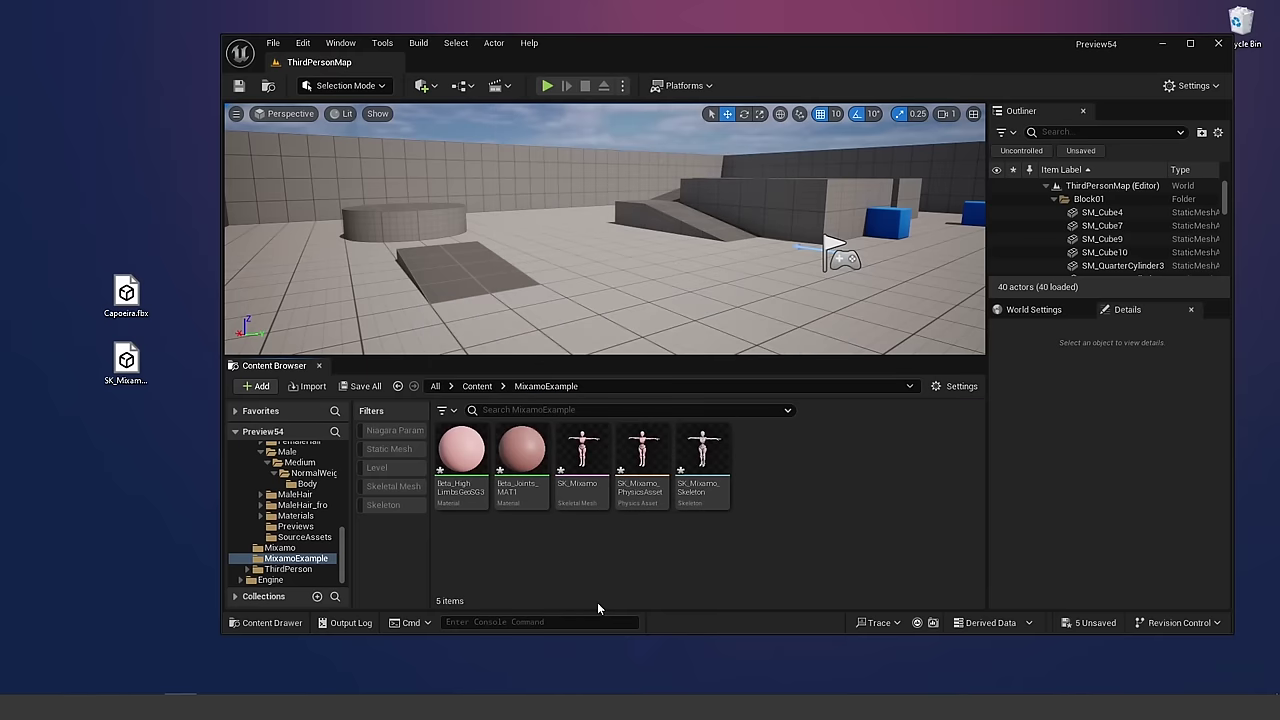
Step: Maximize the editor and review the Capoeira_mixamo_com animation in a full-size preview, closing it when done
left_click(584, 462)
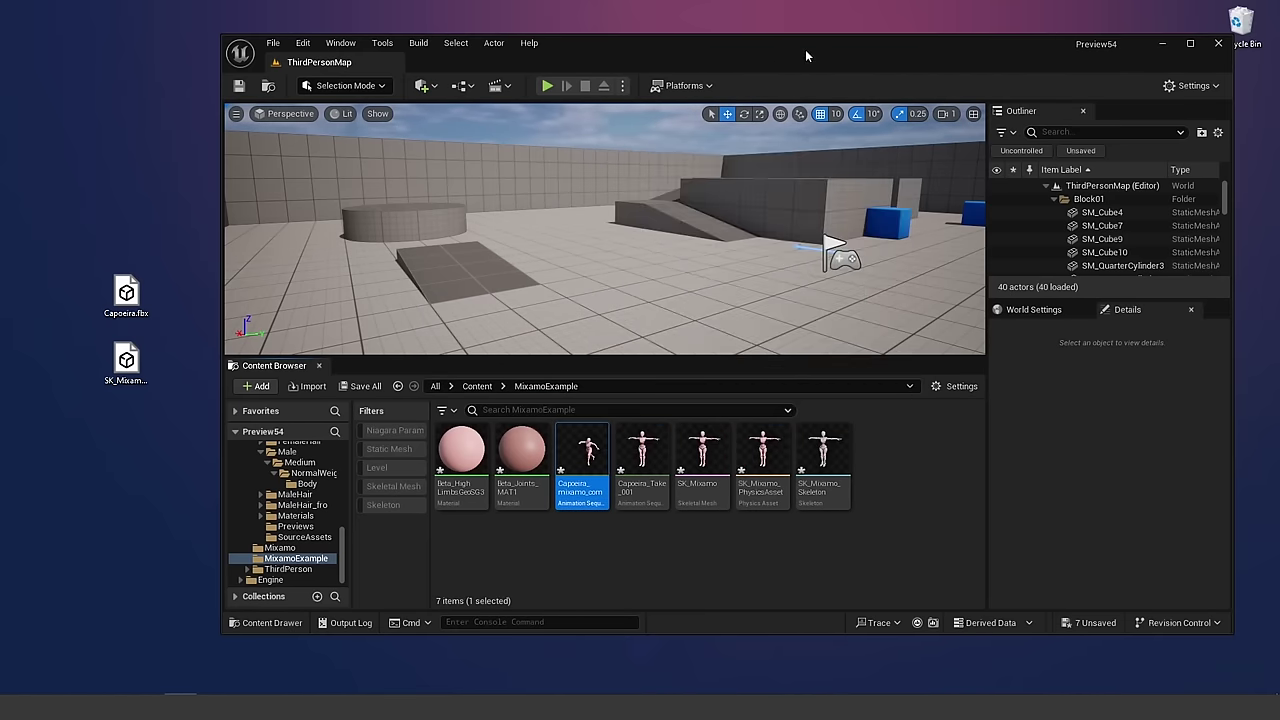
double_click(805, 49)
double_click(410, 478)
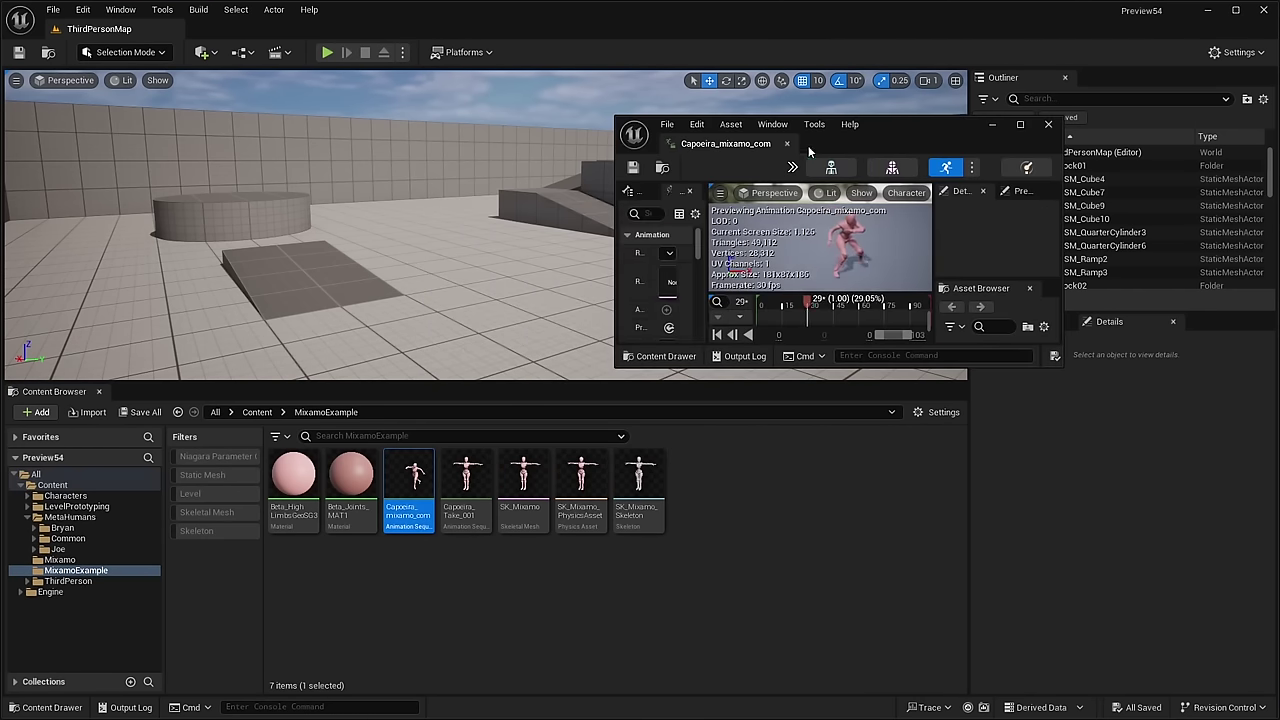
double_click(622, 56)
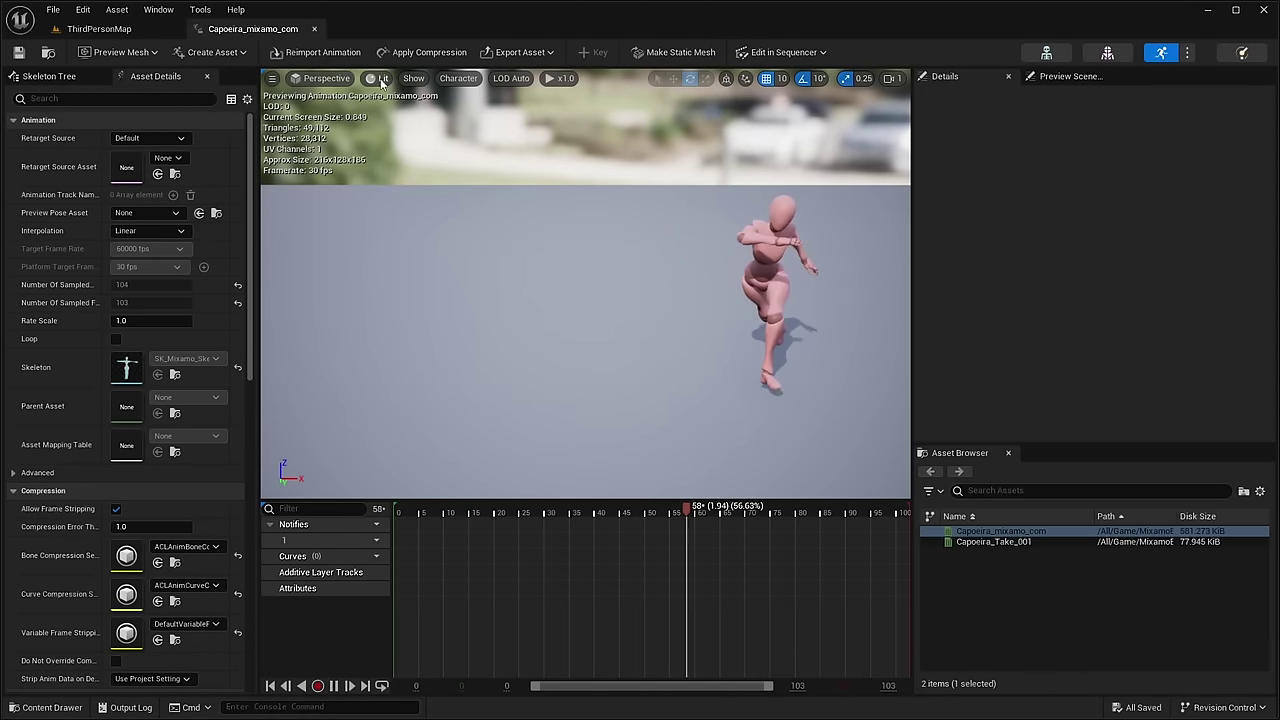
left_click(315, 30)
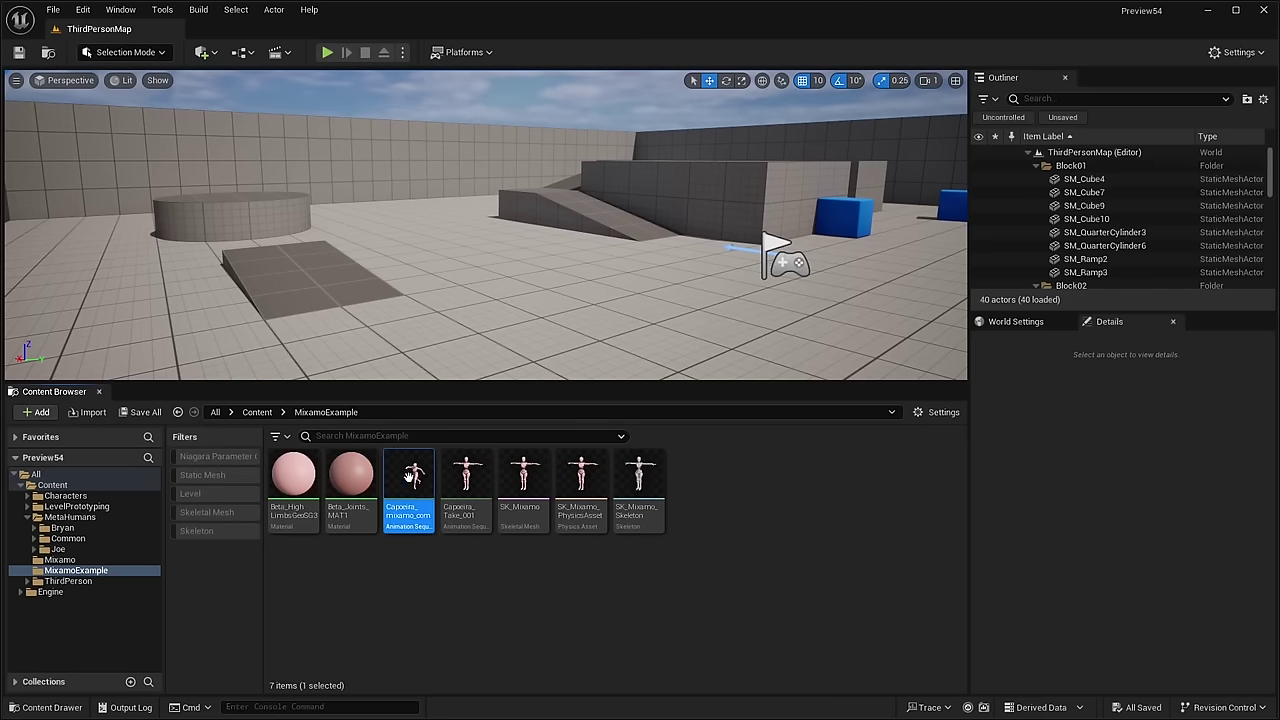
Step: Start Retarget Animations for Capoeira_mixamo_com and assign SKM_Manny as the target skeletal mesh
mouse_move(408, 474)
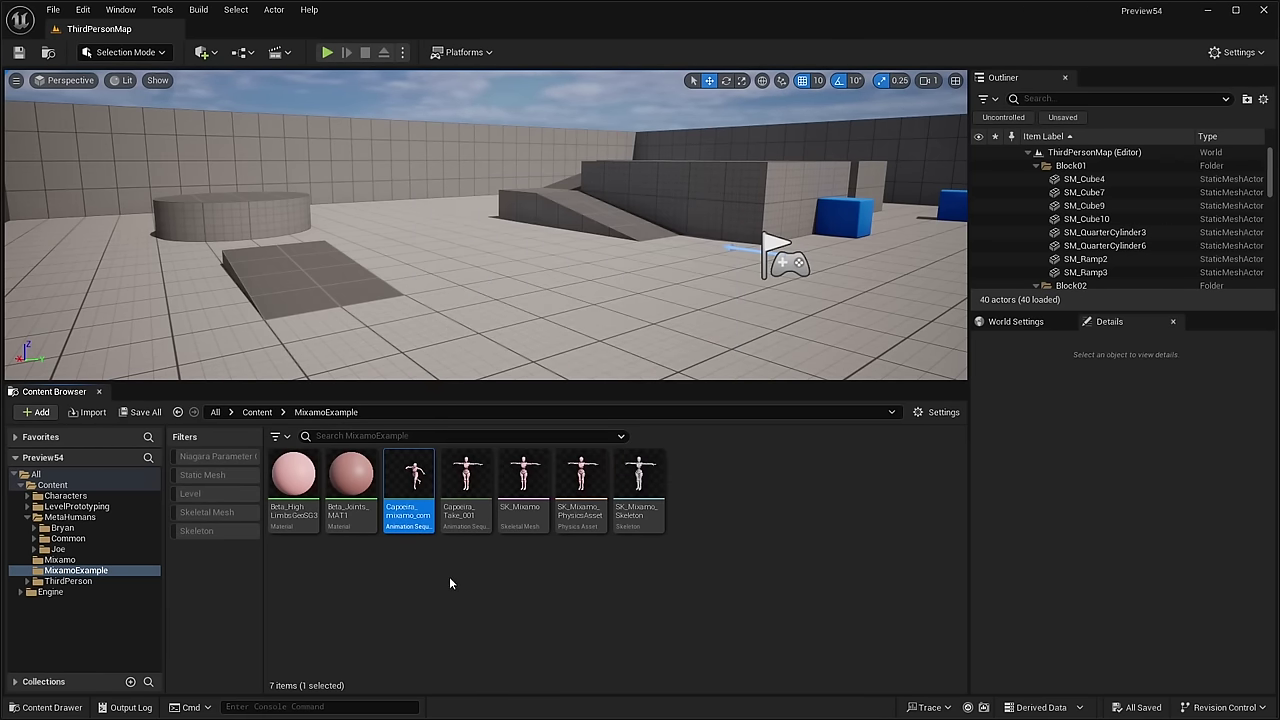
right_click(418, 518)
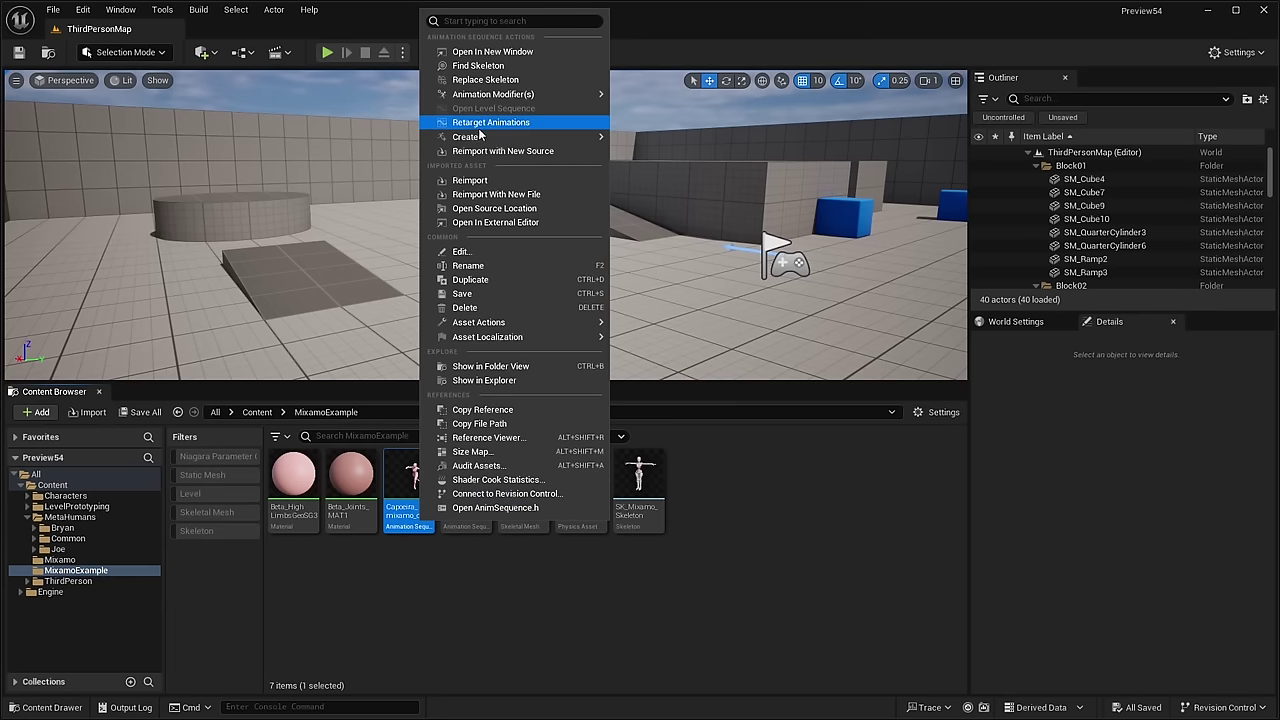
left_click(530, 122)
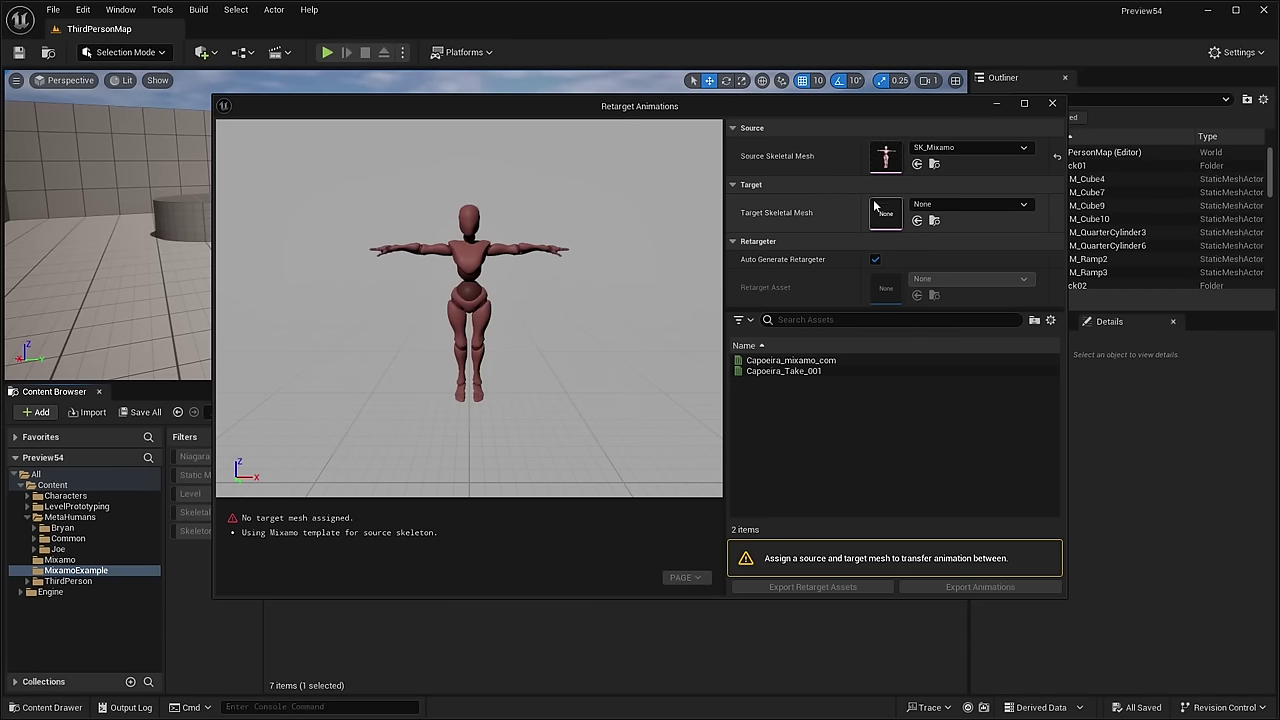
left_click(968, 204)
left_click(944, 442)
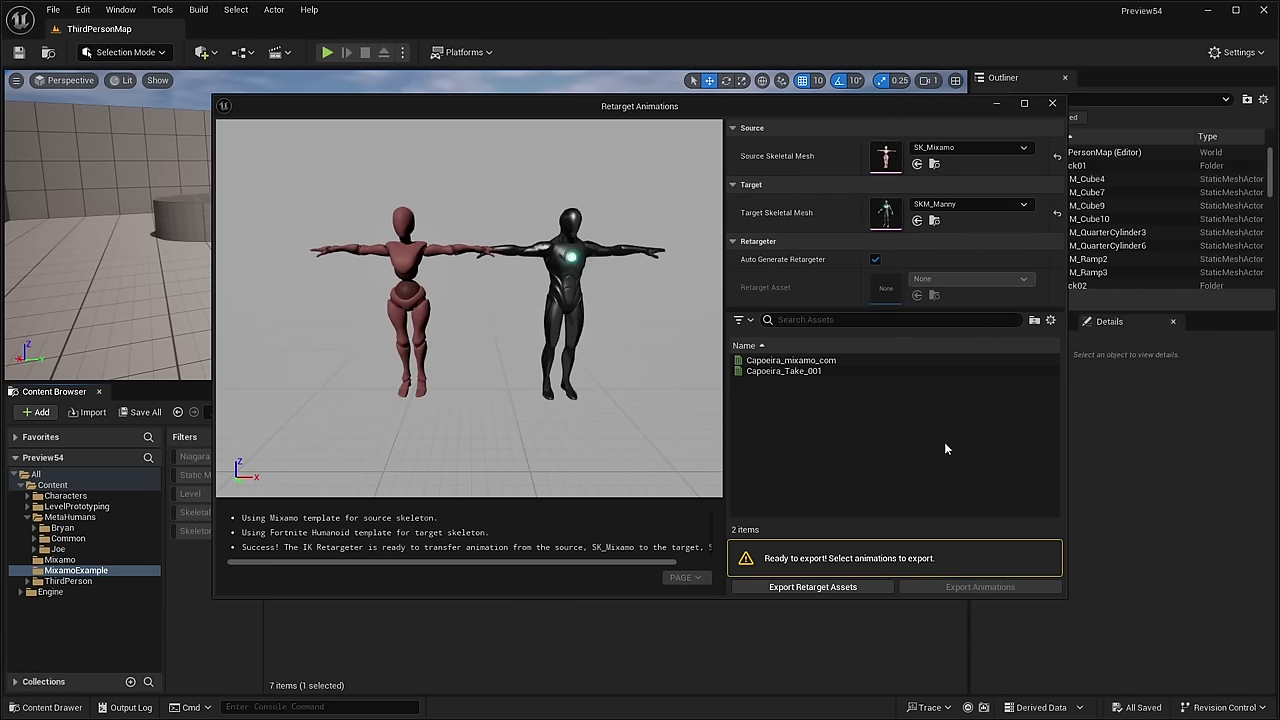
left_click(935, 205)
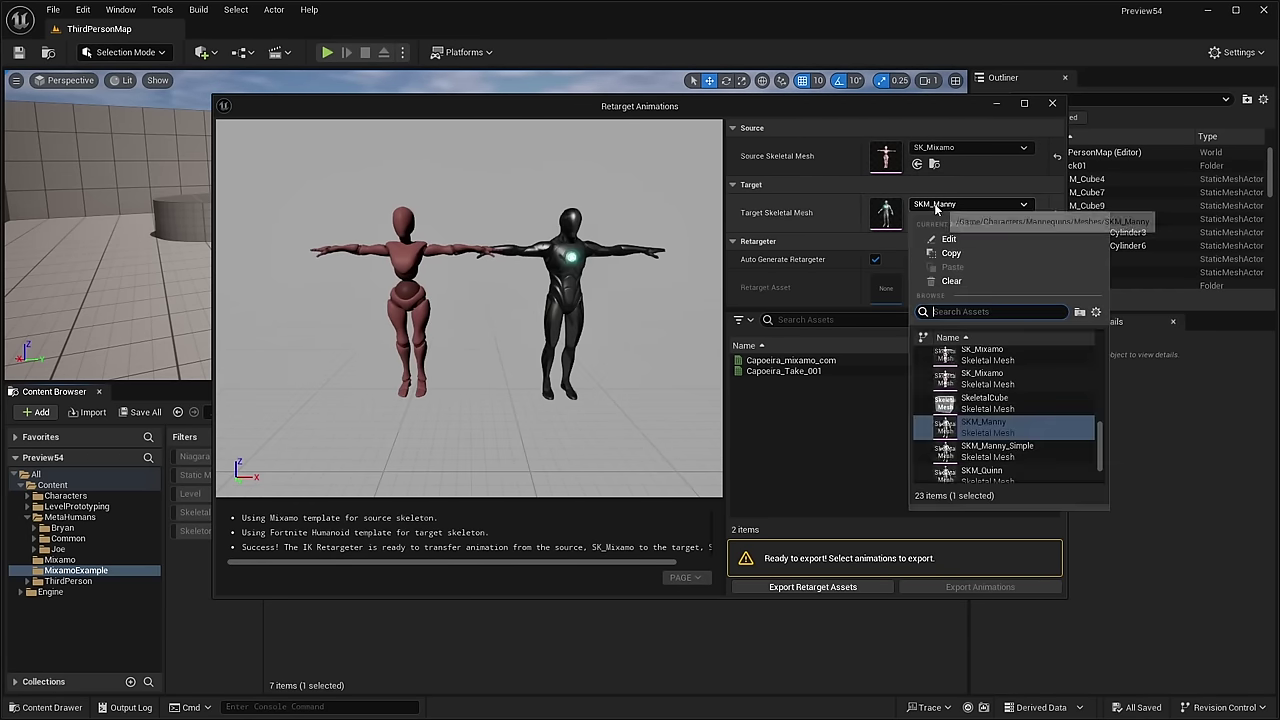
left_click(944, 442)
left_click(935, 205)
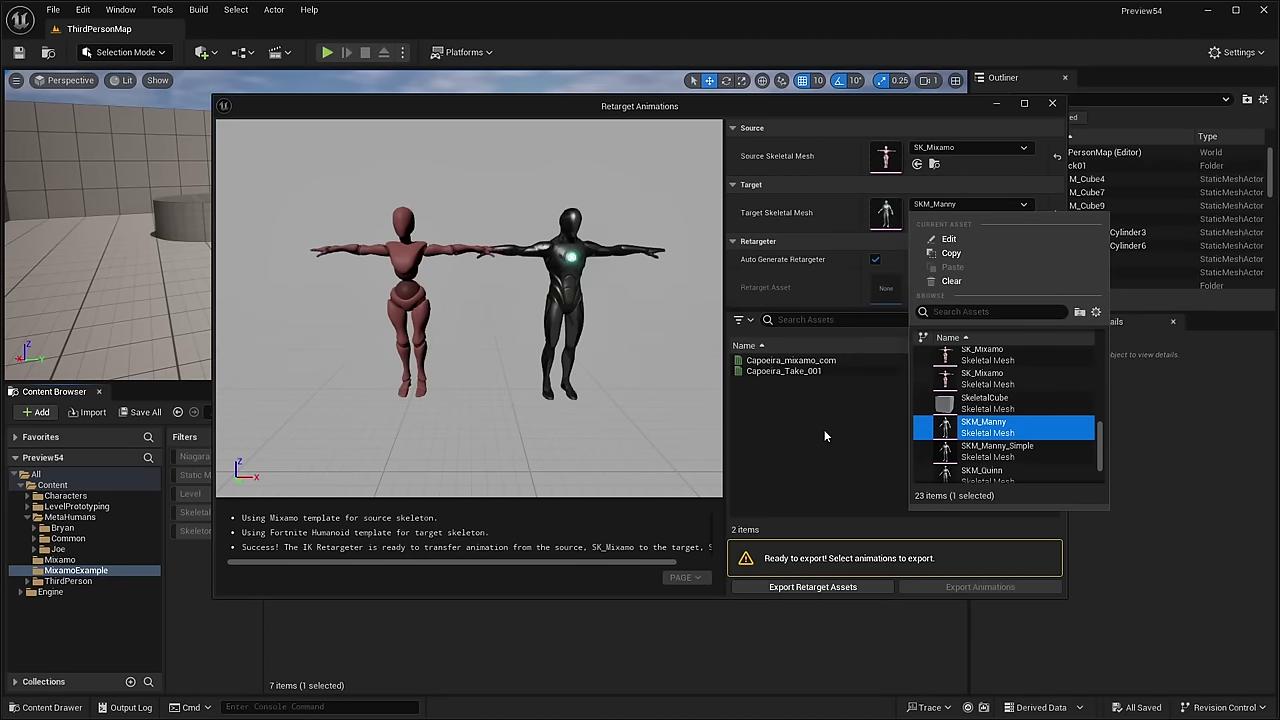
left_click(985, 428)
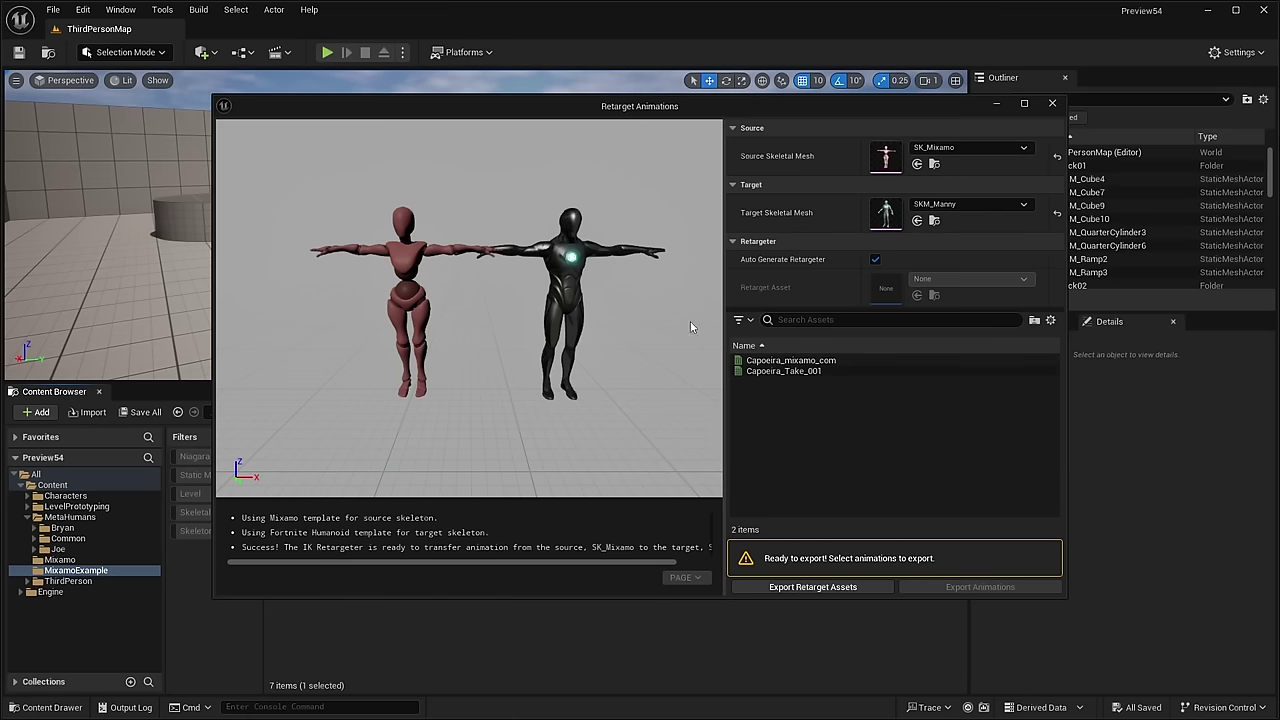
Step: Preview Capoeira_mixamo_com on Manny and export the retargeted animation to the MixamoExample folder, including referenced assets without overwriting existing files
left_click(795, 360)
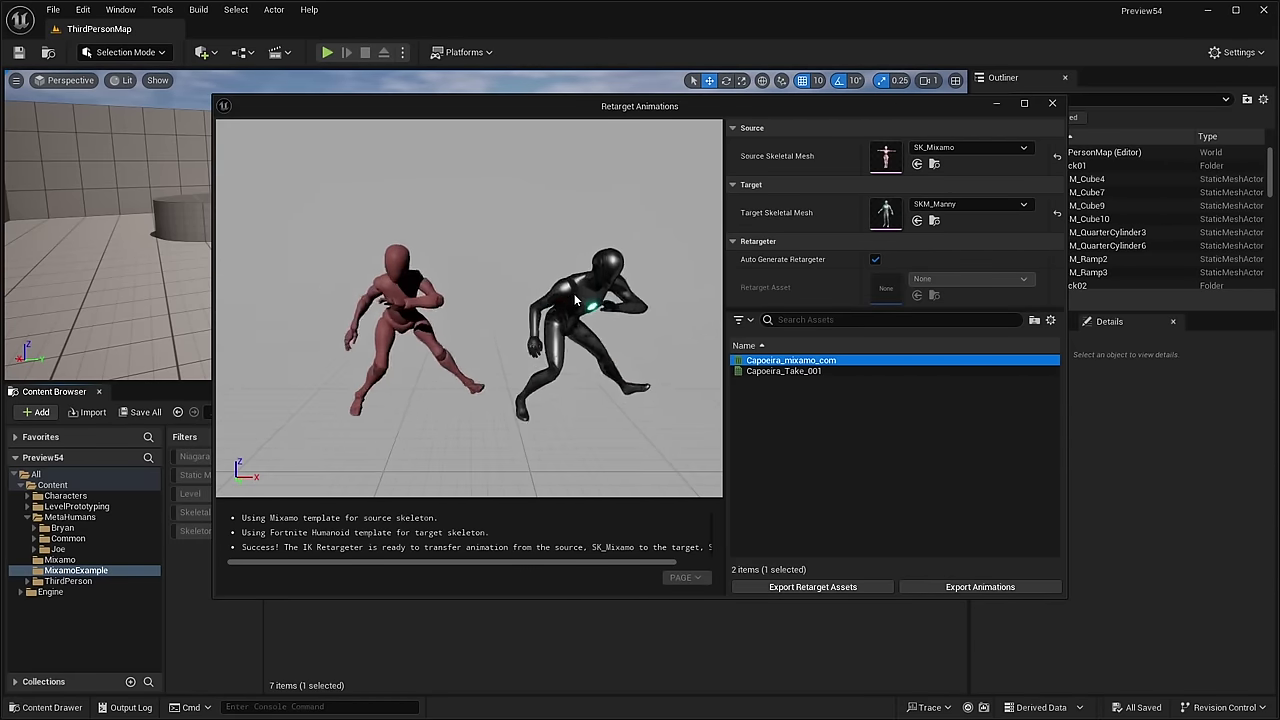
left_click(575, 300)
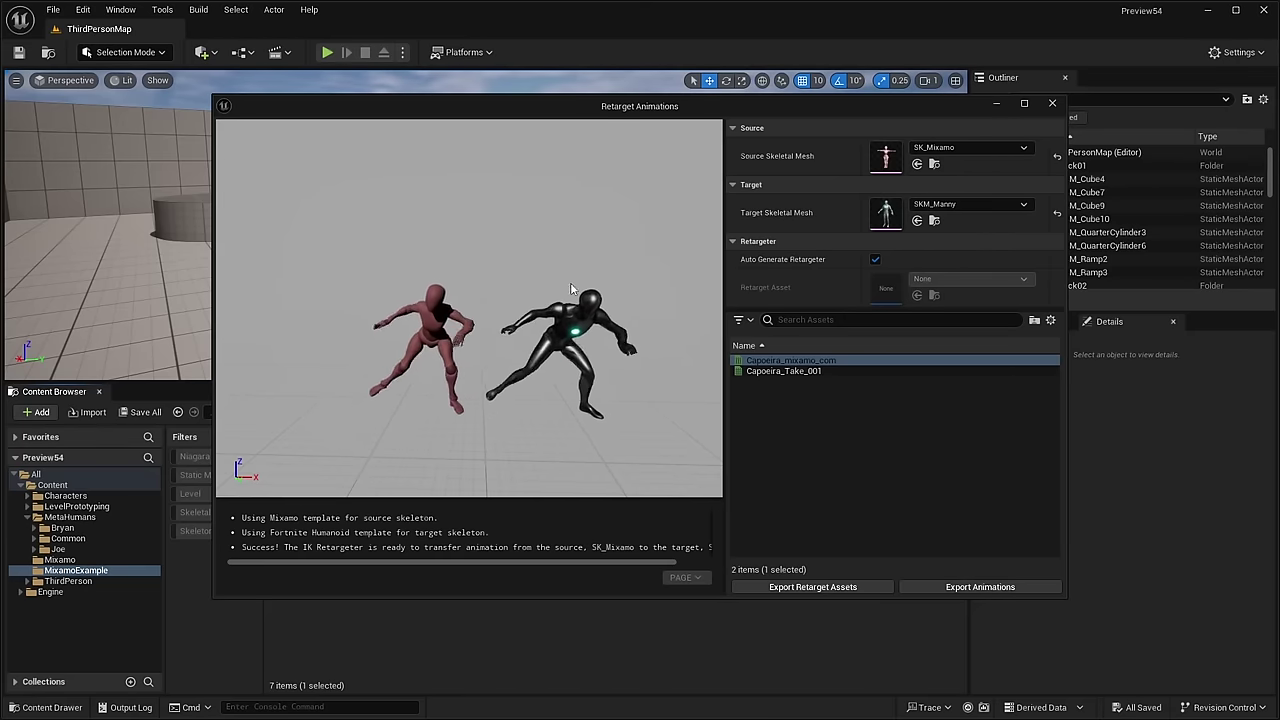
left_click(801, 360)
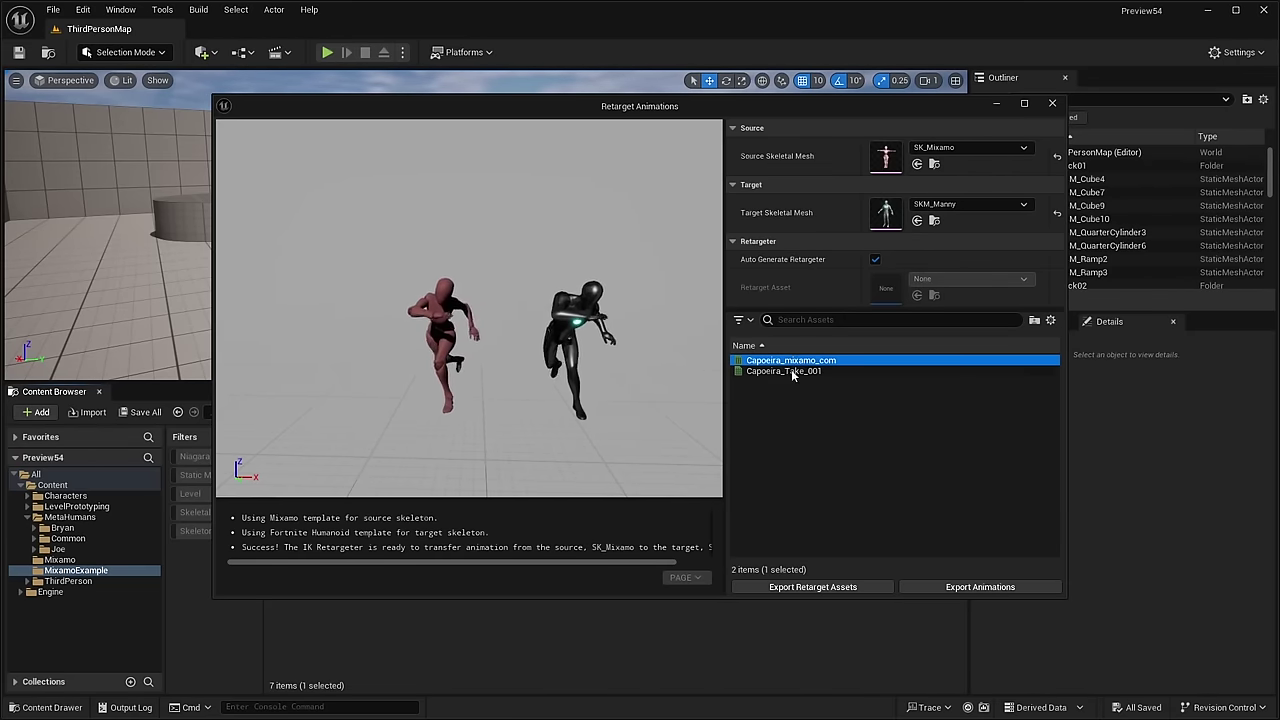
left_click(809, 365, "ctrl")
left_click(815, 360)
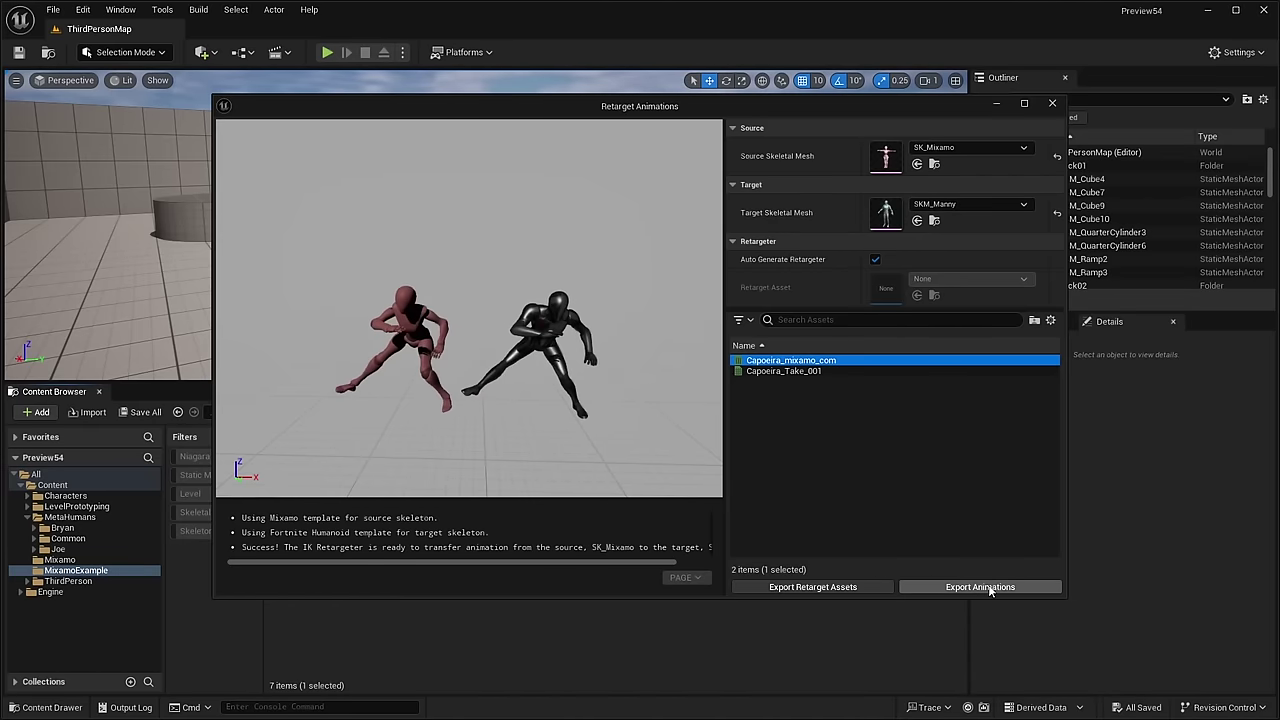
left_click(991, 588)
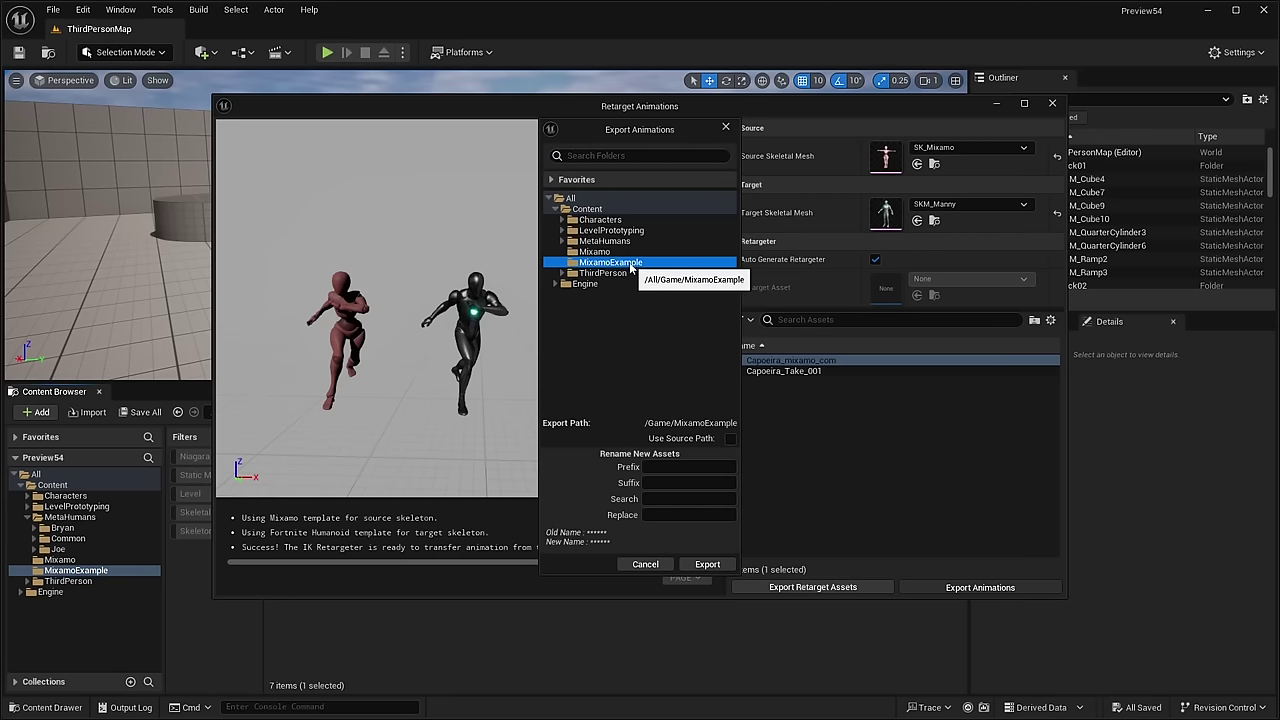
left_click(707, 565)
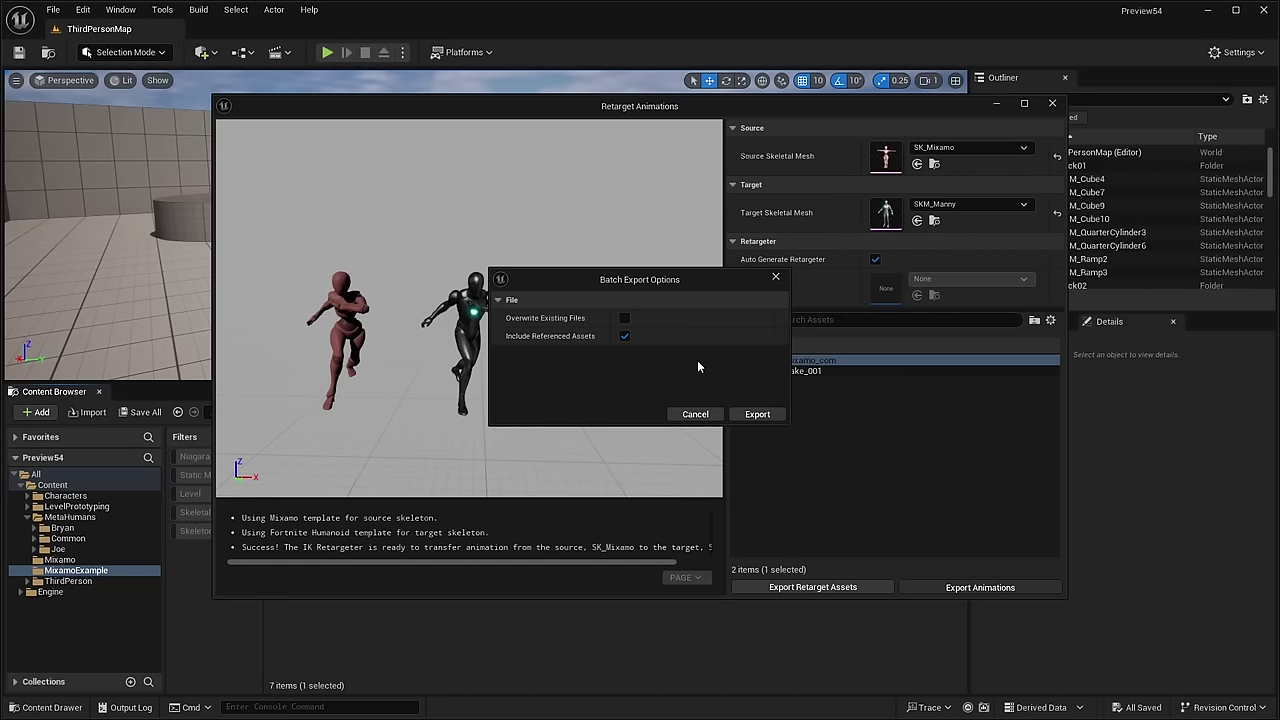
left_click(770, 417)
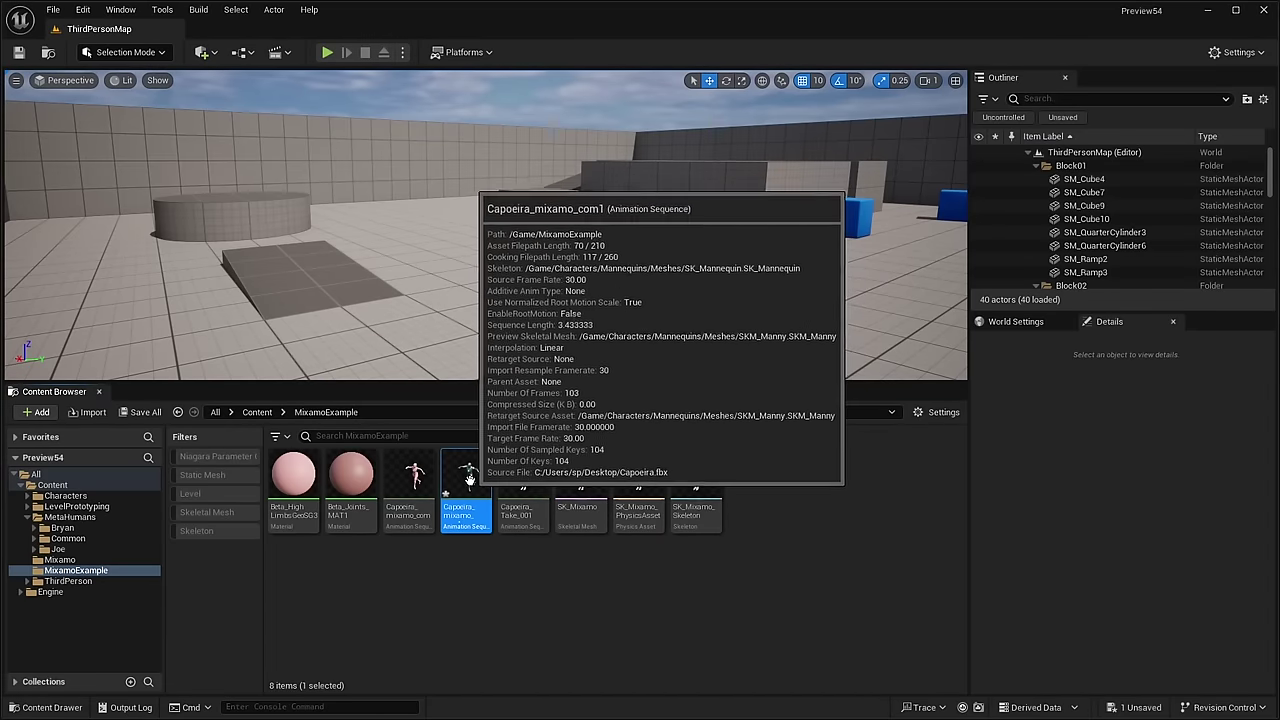
Step: Review the exported Manny version of the Capoeira animation in its editor, close it and save all unsaved levels and assets
double_click(469, 480)
left_click_drag(700, 100, 487, 38)
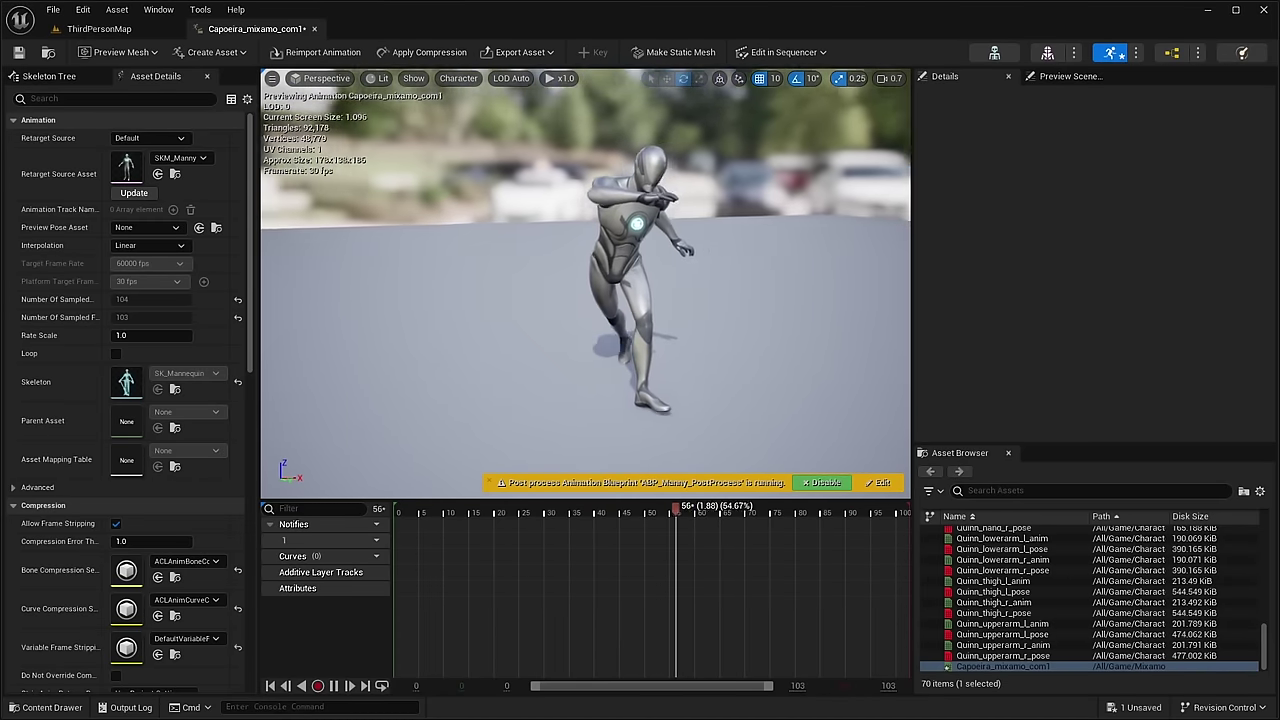
mouse_move(716, 182)
left_mouse_down()
mouse_move(690, 215)
mouse_move(716, 182)
left_mouse_up()
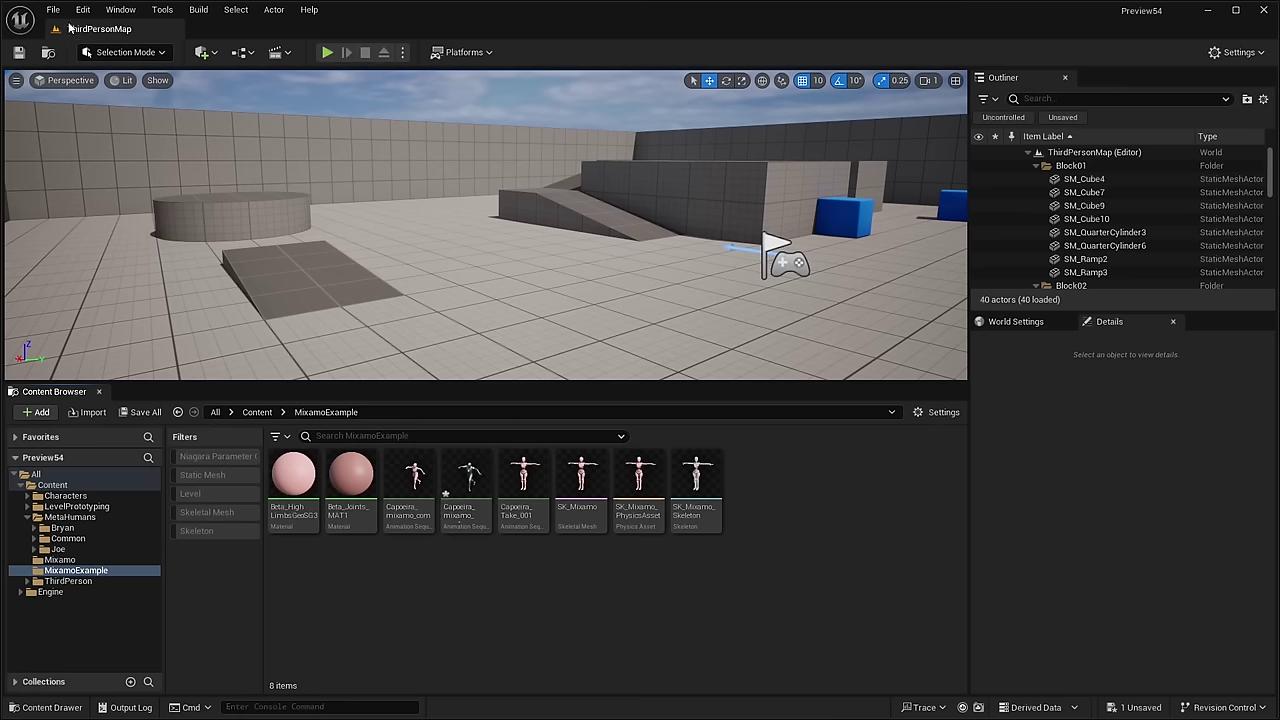
left_click(53, 9)
left_click(102, 173)
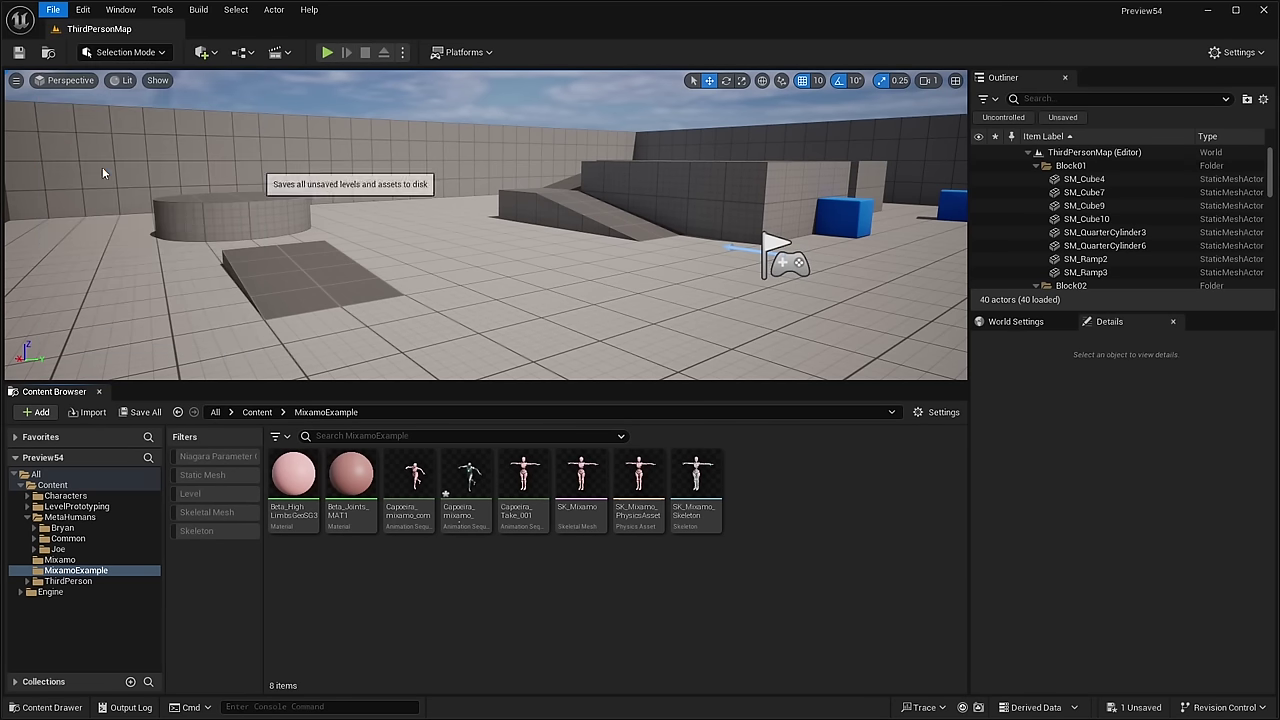
Step: Start Retarget Animations for the original Capoeira_mixamo_com and assign the UE4 SK_Mannequin as the target skeletal mesh
right_click(418, 490)
mouse_move(420, 495)
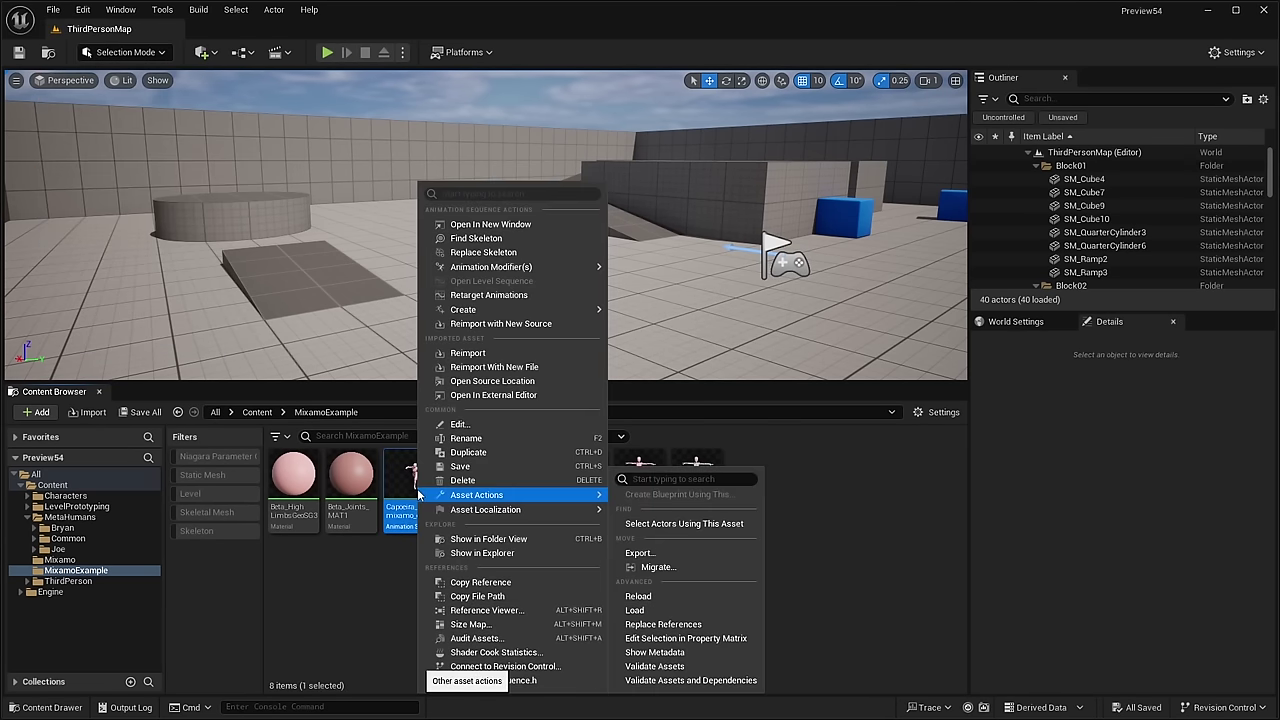
left_click(489, 295)
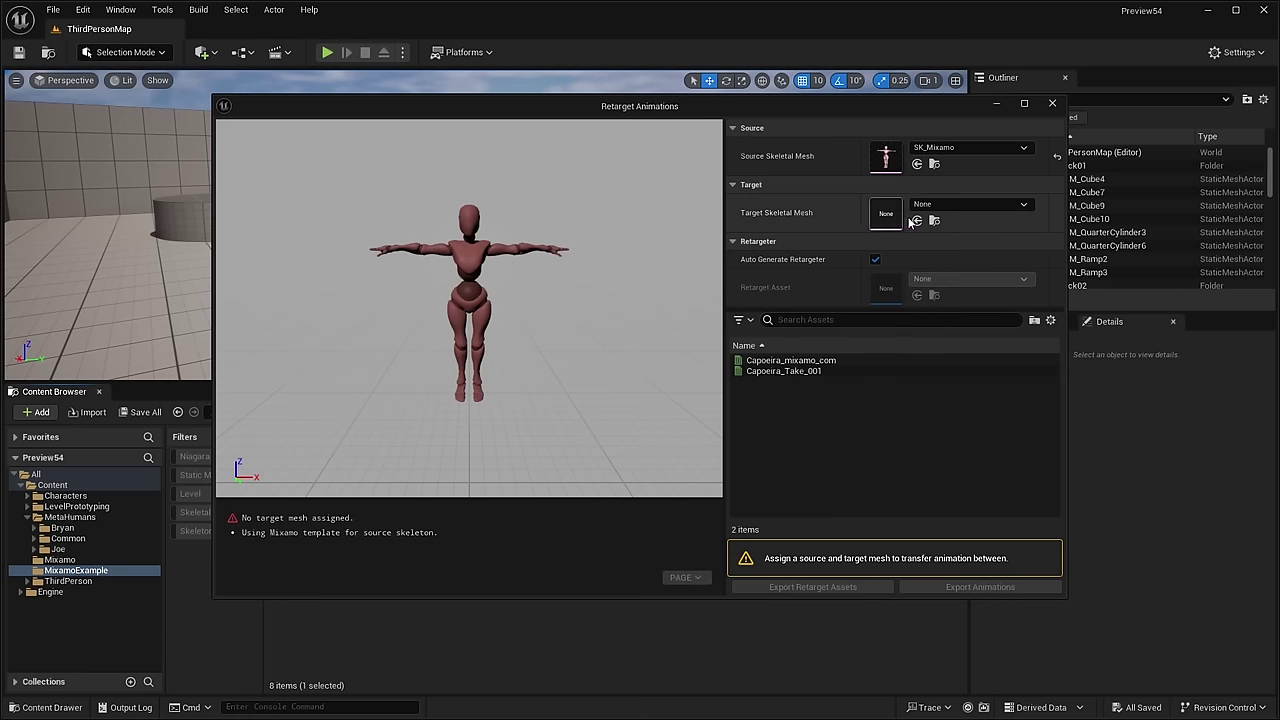
left_click(960, 205)
scroll(1016, 388, "down", 8)
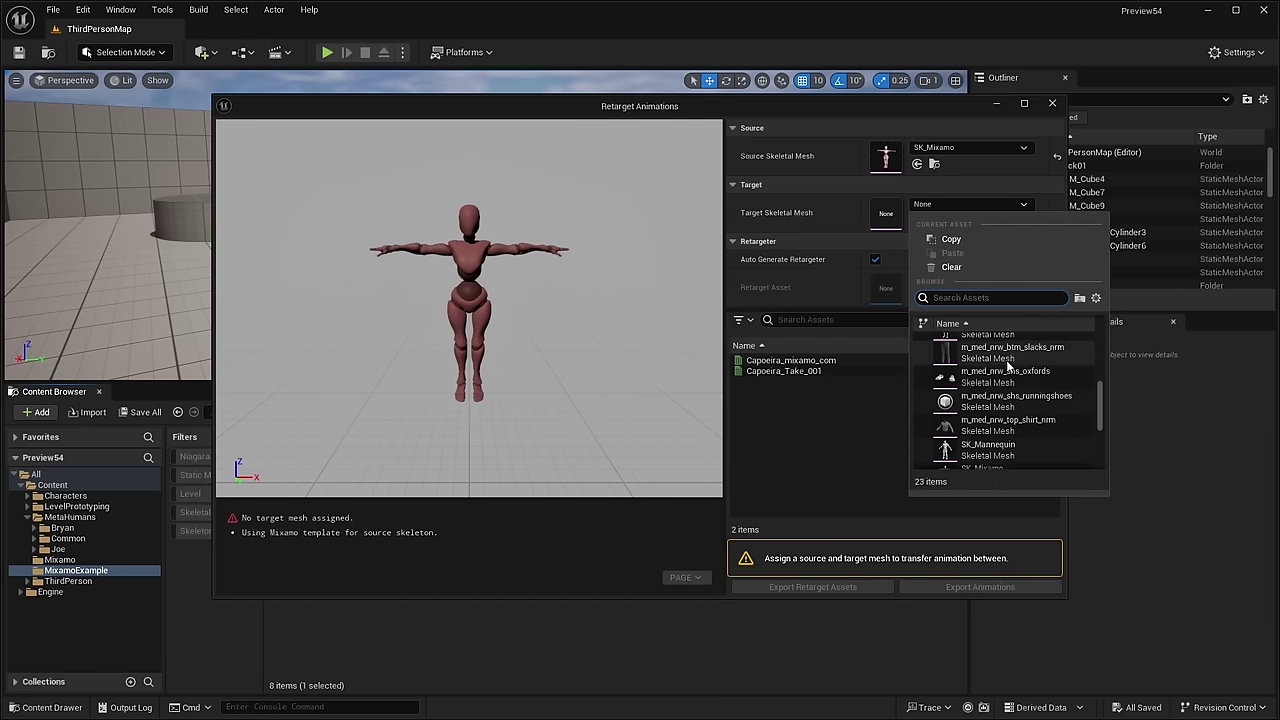
scroll(990, 390, "up", 3)
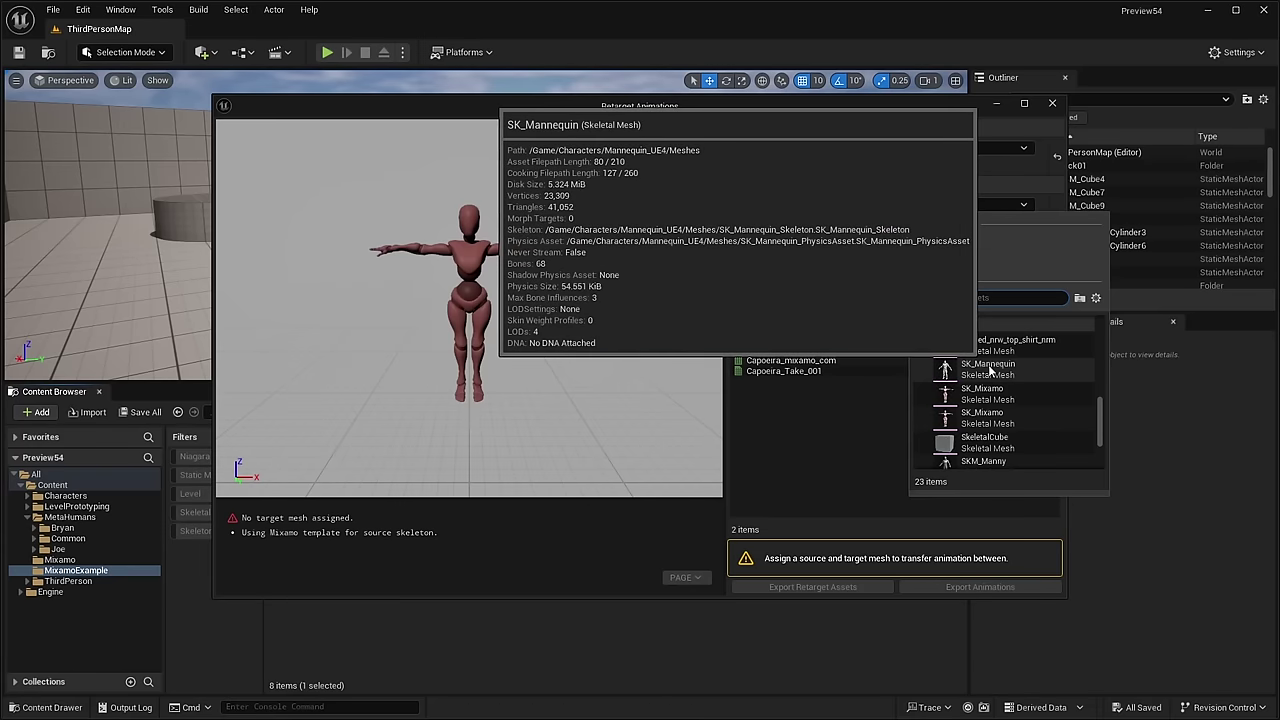
left_click(990, 370)
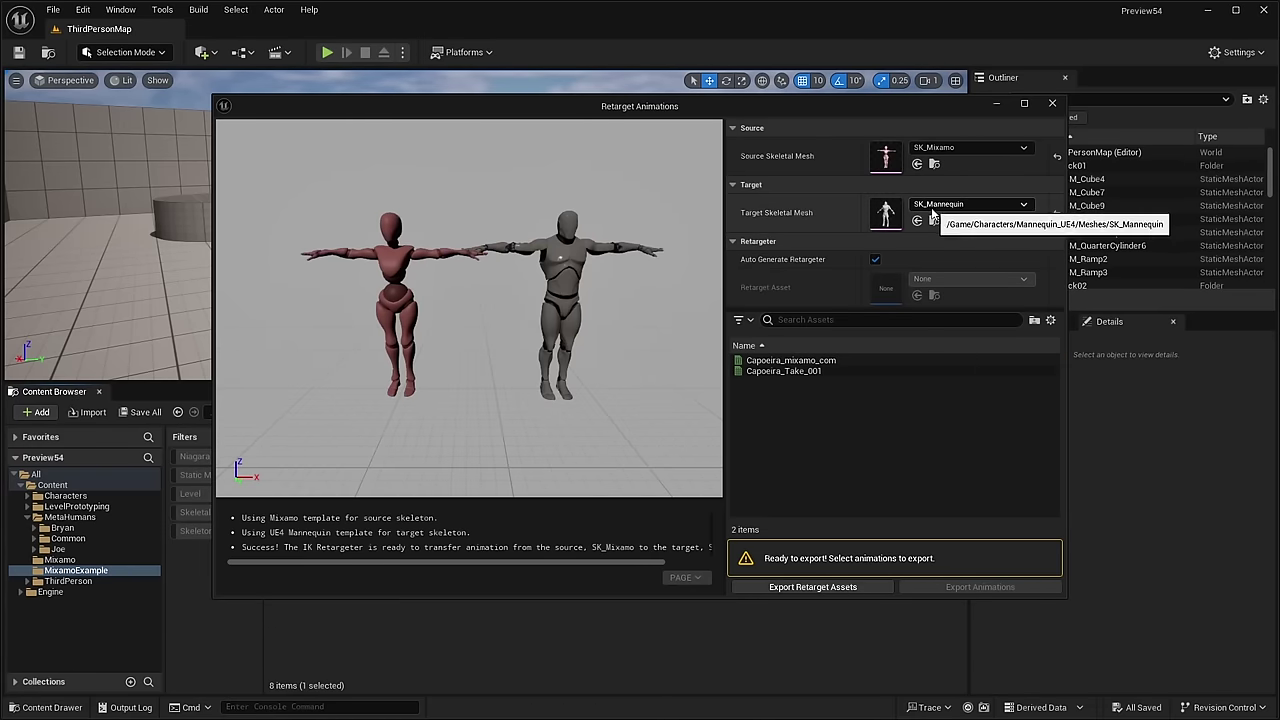
Step: Preview Capoeira_mixamo_com on the UE4 Mannequin and switch the source skeletal mesh to SK_Mannequin
left_click(785, 361)
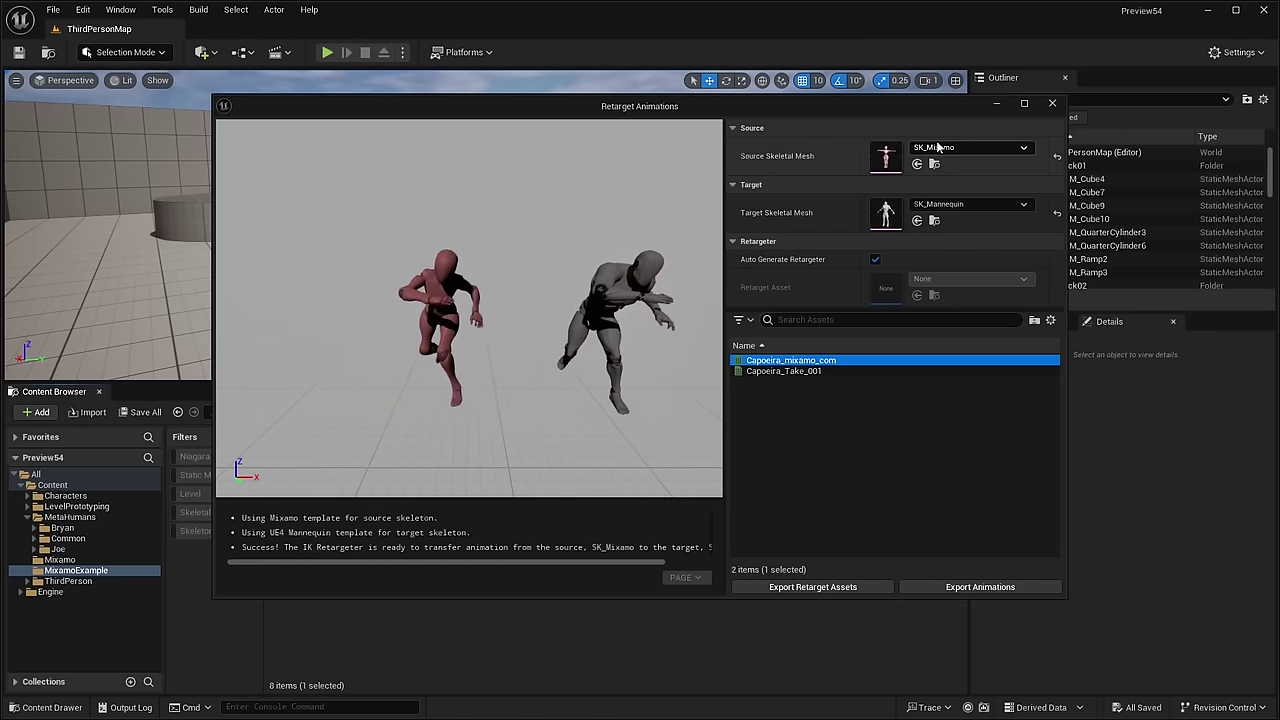
left_click(975, 149)
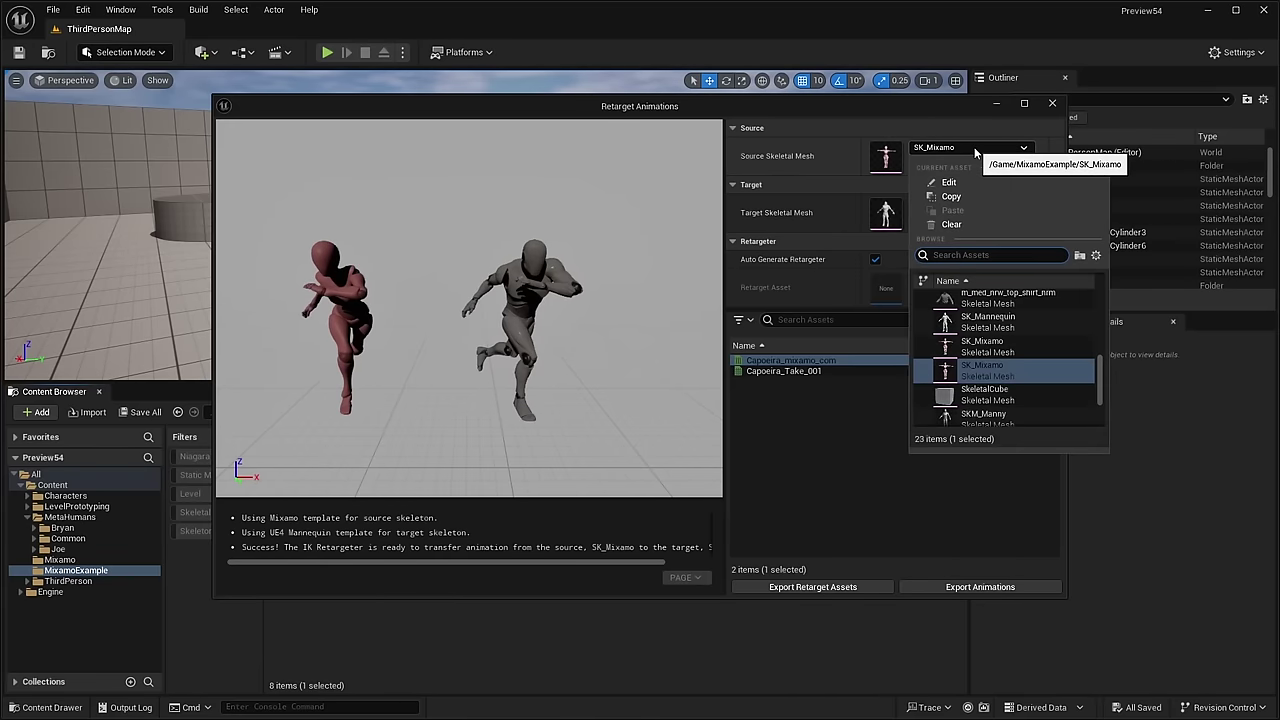
left_click(993, 358)
left_click(970, 148)
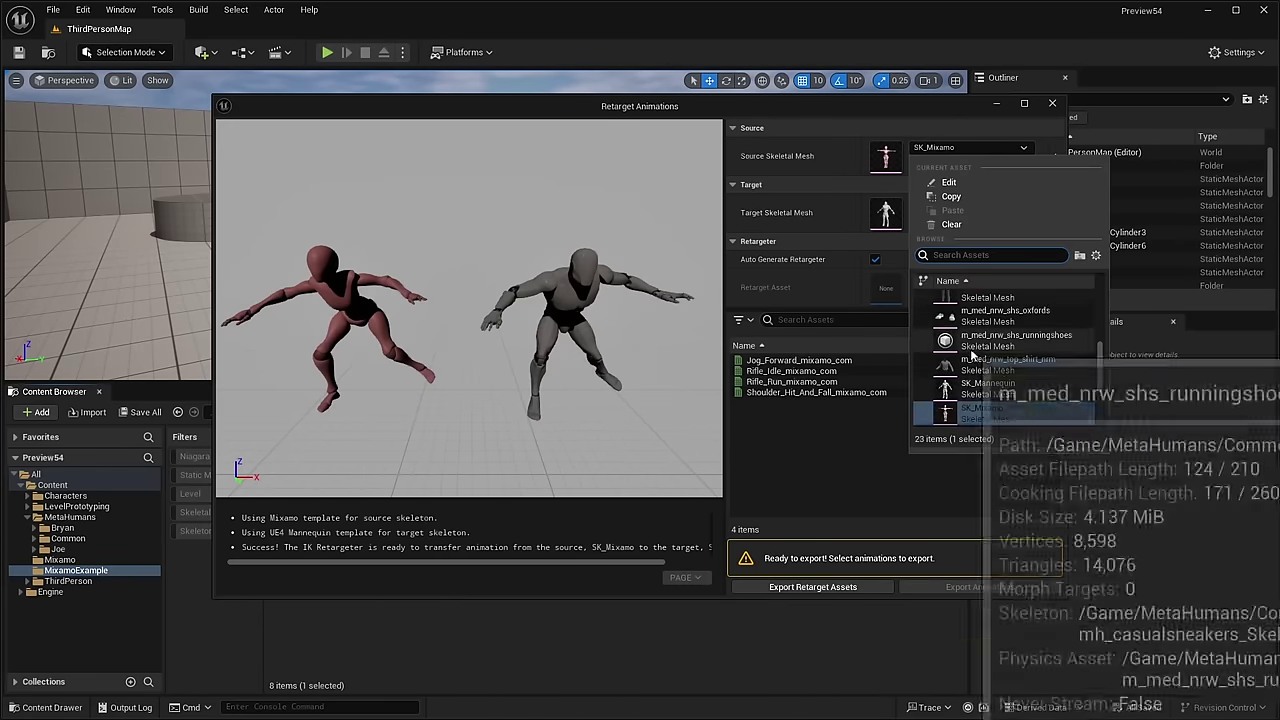
left_click(985, 386)
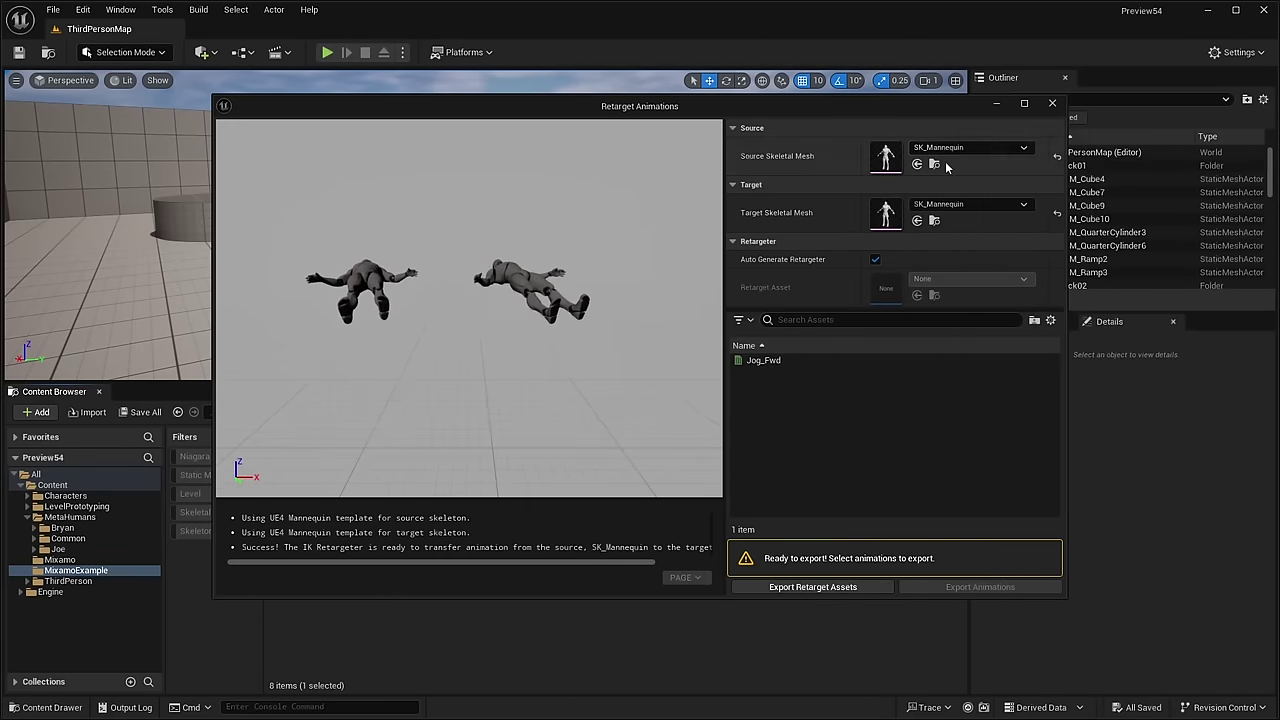
Step: Assign the Mixamo folder's SK_Mixamo as the target skeletal mesh and preview Jog_Fwd on it
left_click(938, 205)
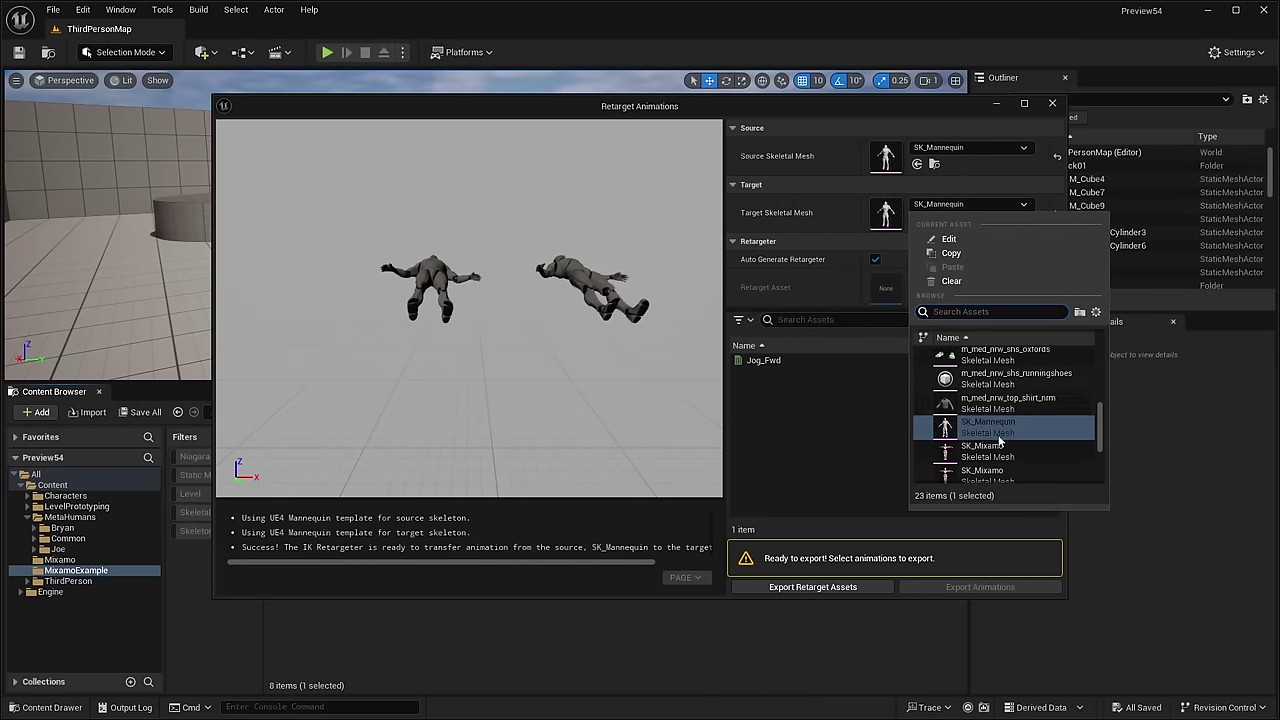
left_click(978, 420)
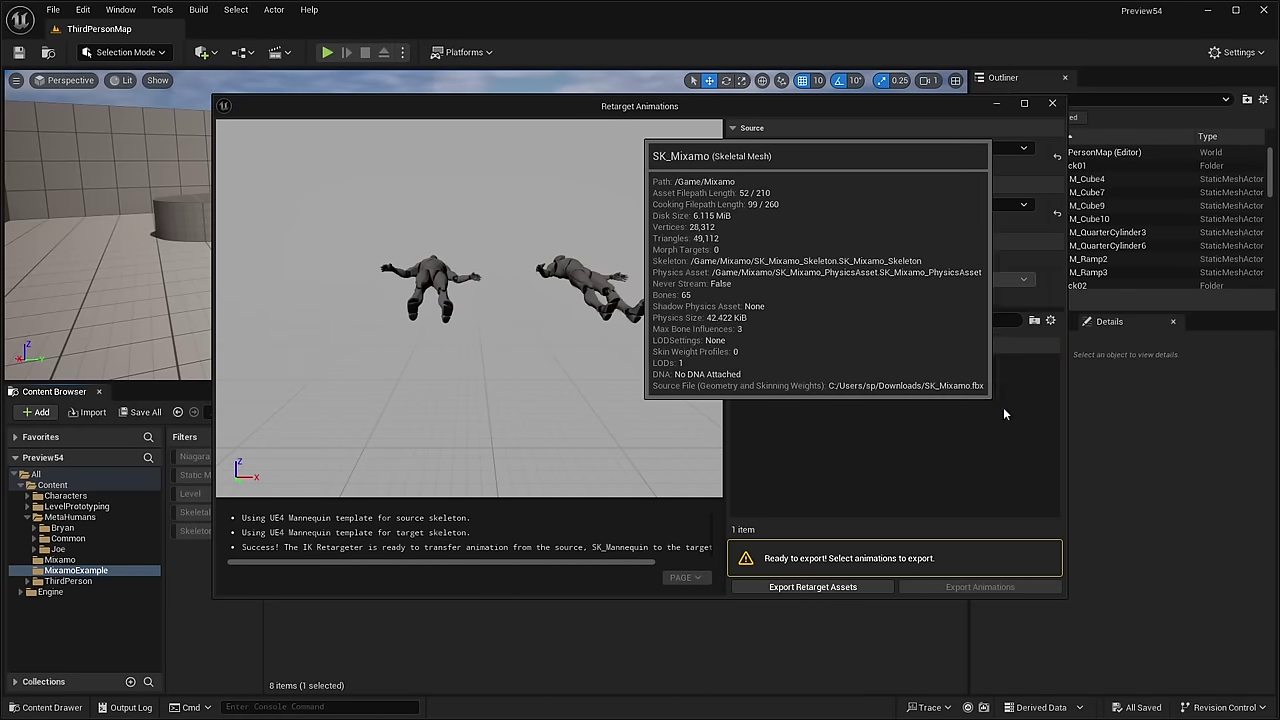
left_click(820, 359)
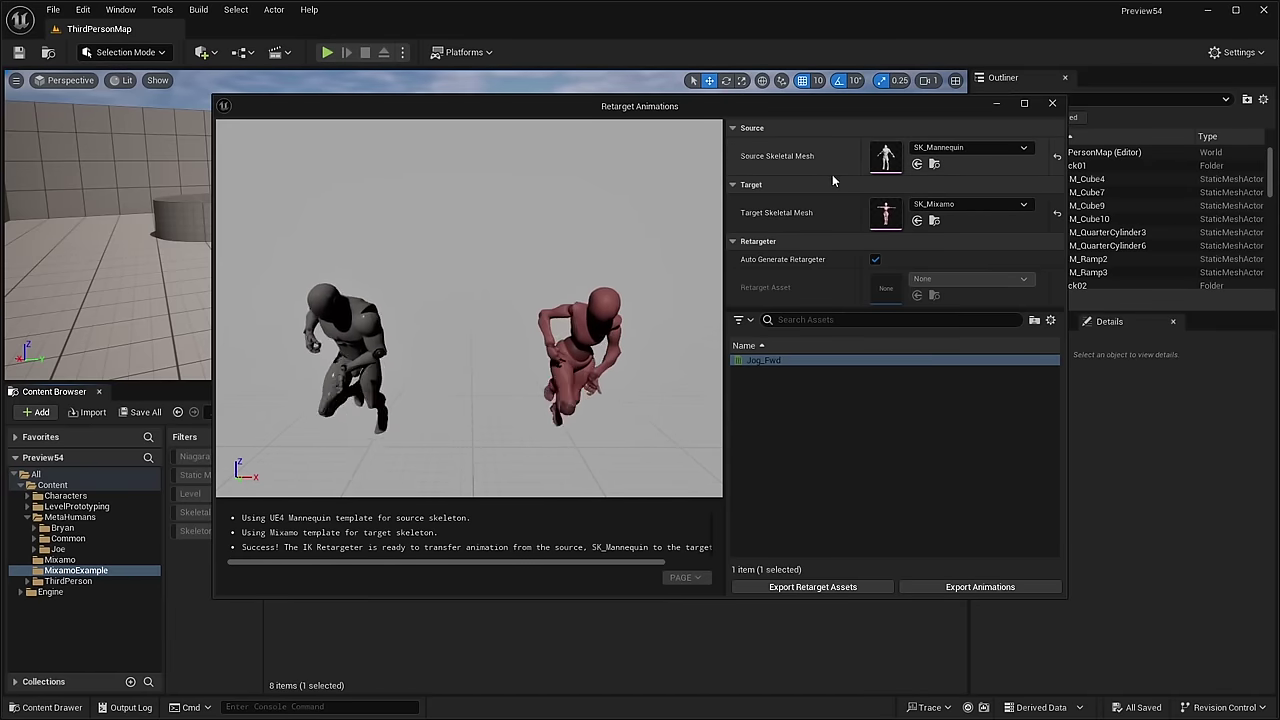
Step: Switch the target skeletal mesh to SKM_Manny to preview the UE4 Mannequin's Jog_Fwd on Manny
left_click(960, 205)
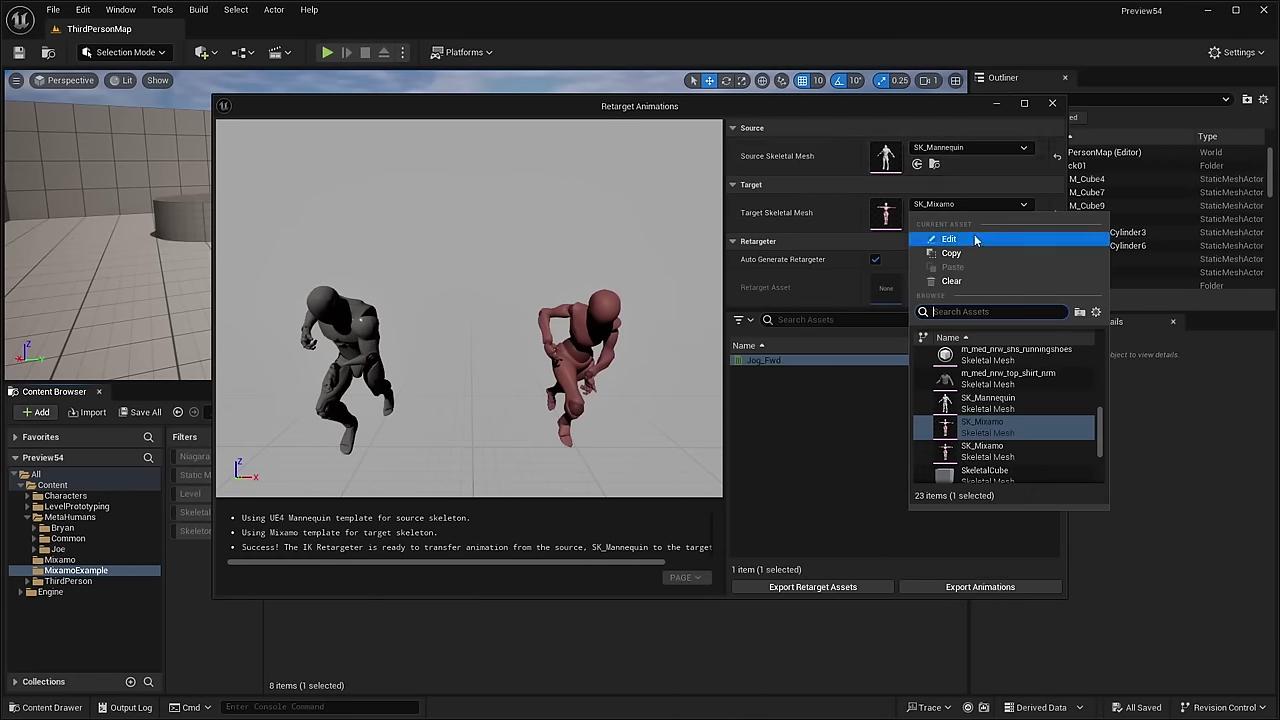
scroll(1000, 380, "down", 3)
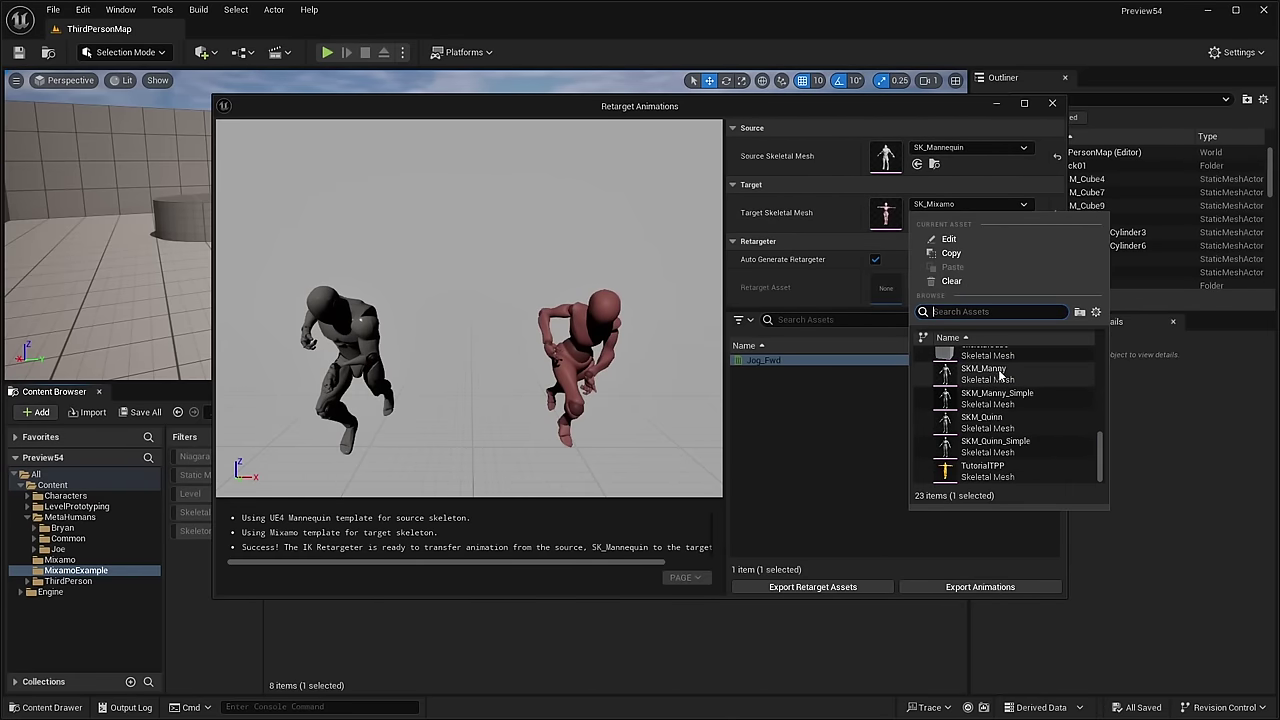
left_click(985, 372)
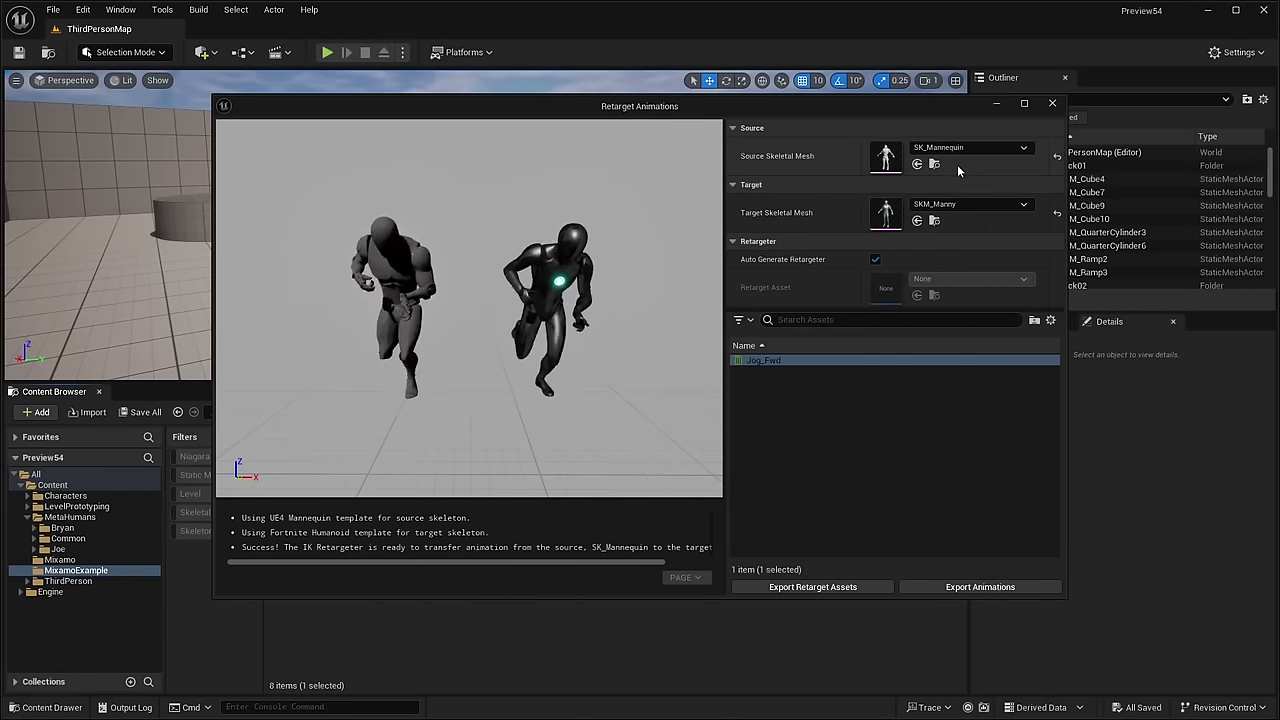
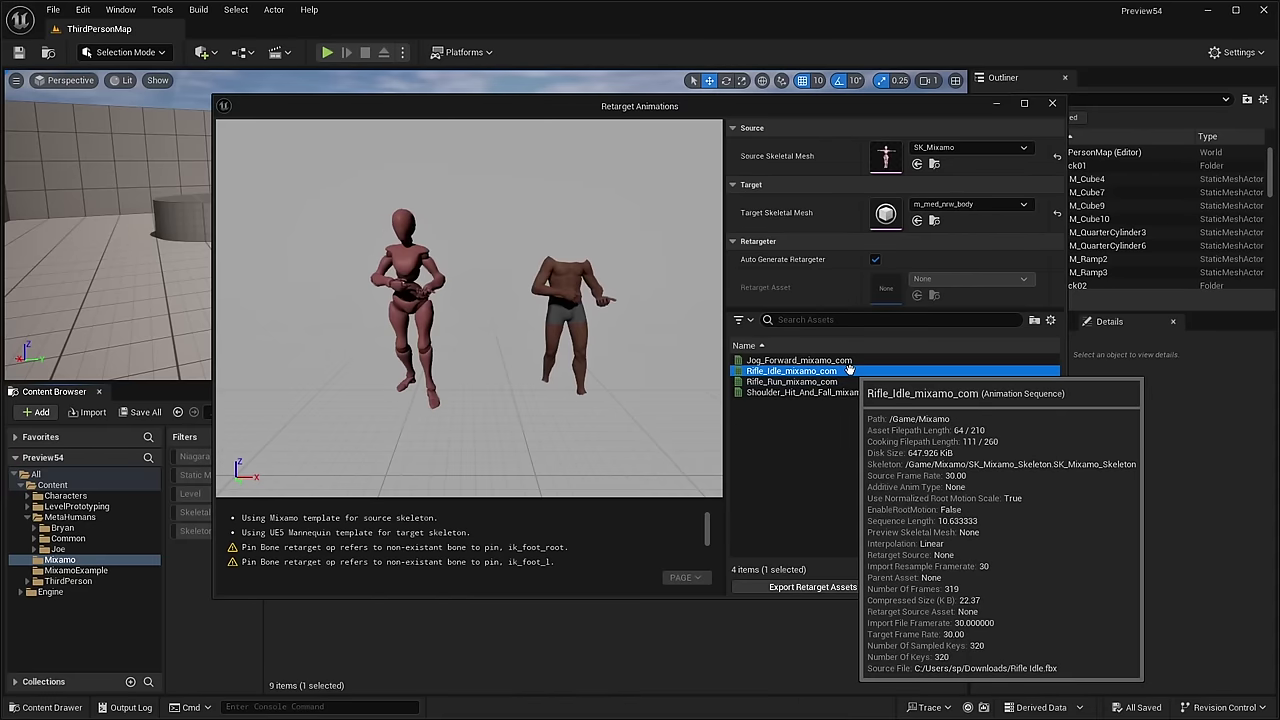
Step: Preview Rifle_Idle_mixamo_com and Shoulder_Hit_And_Fall_mixamo_com on the MetaHuman body m_med_nrw_body
left_click(849, 370)
scroll(468, 308, "up", 5)
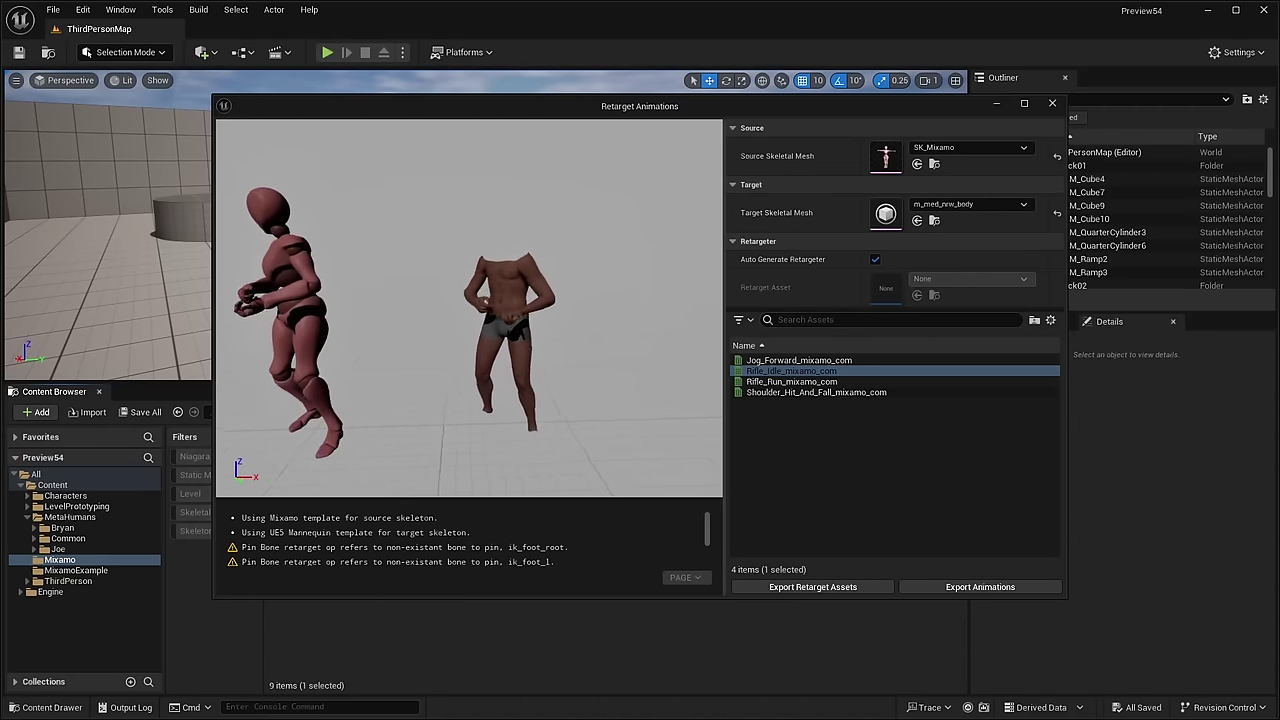
scroll(468, 308, "down", 5)
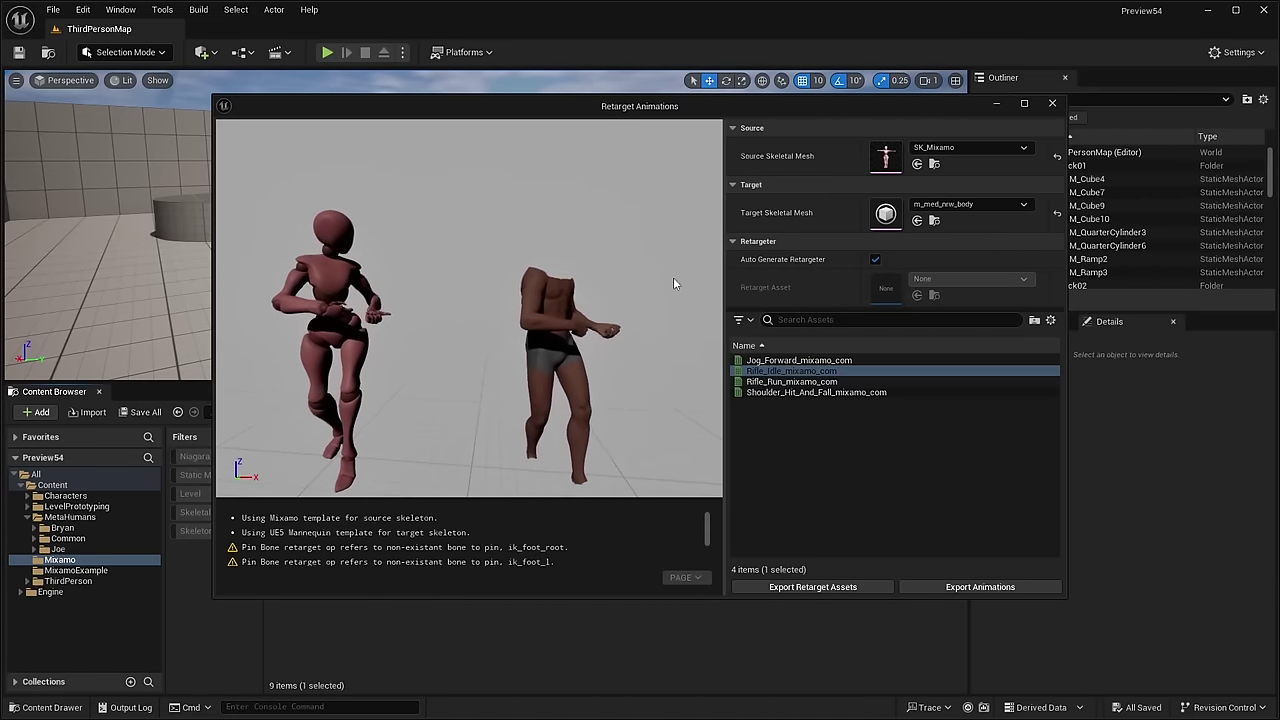
left_click(812, 392)
scroll(629, 306, "down", 3)
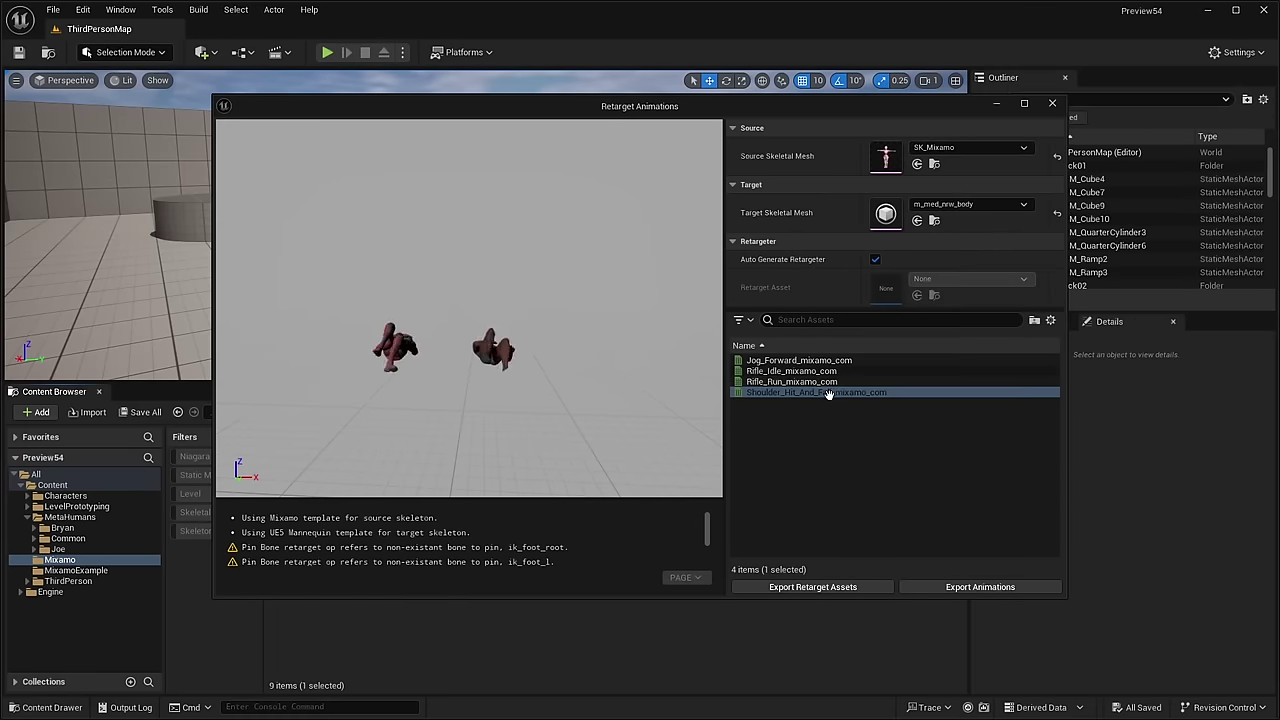
Step: Export all four Mixamo animations retargeted to m_med_nrw_body into a new Metahuman folder inside the Mixamo folder
left_click(763, 361)
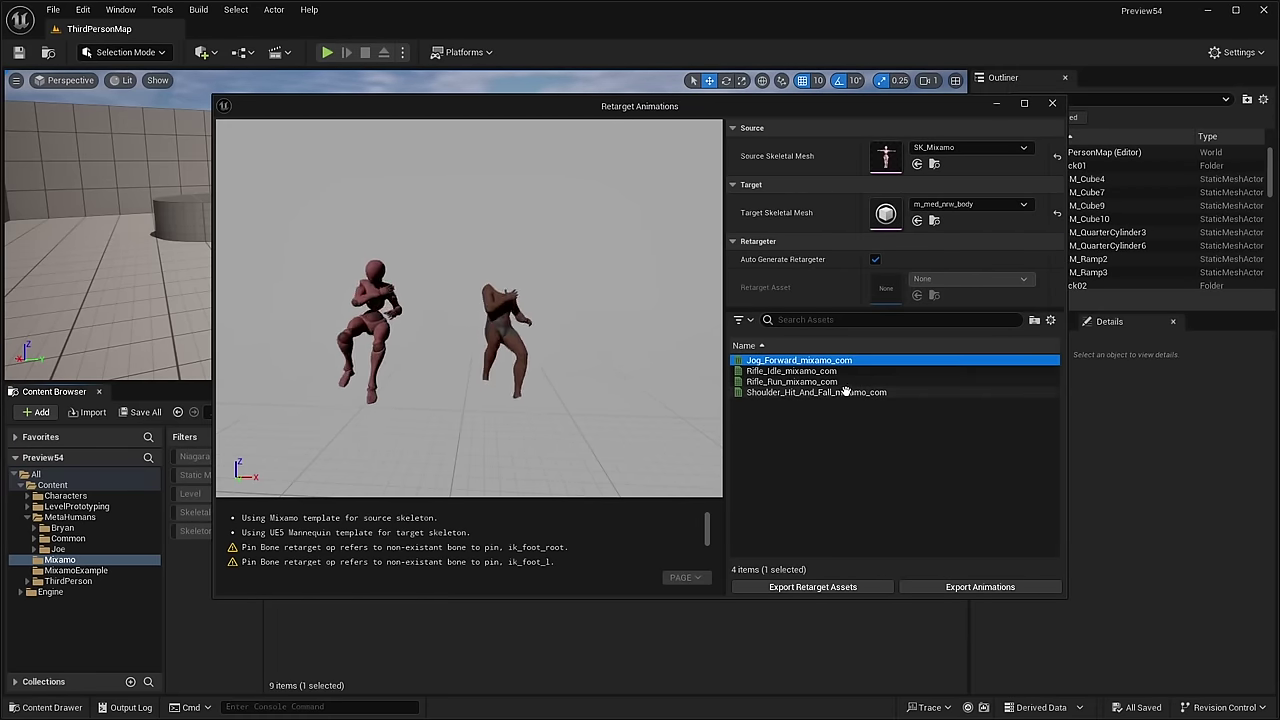
left_click(835, 392, "shift")
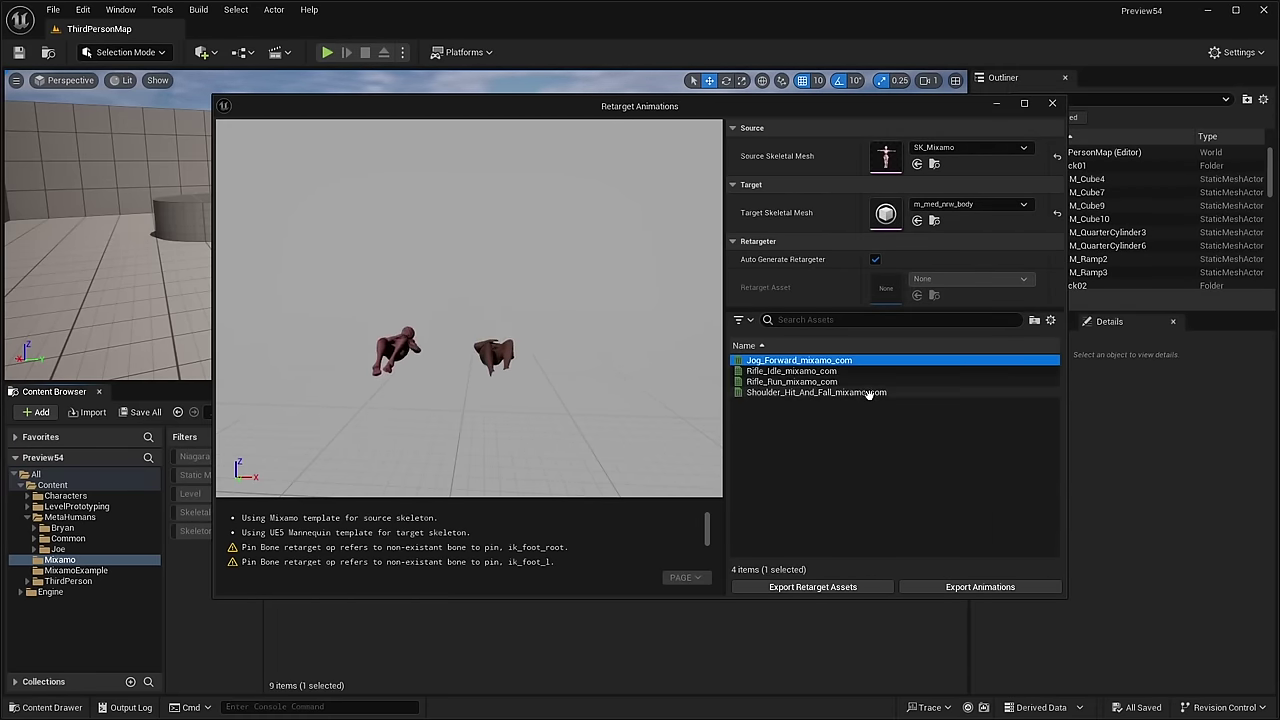
left_click(980, 587)
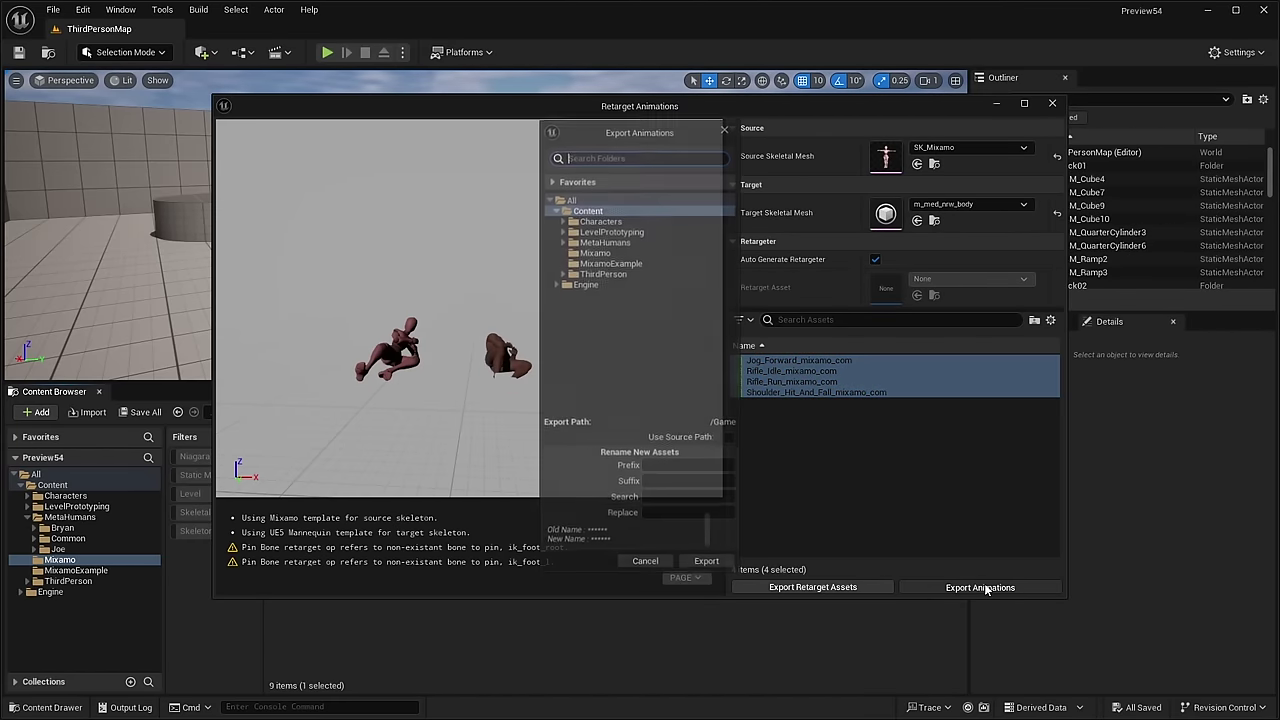
left_click(596, 252)
left_click(670, 266)
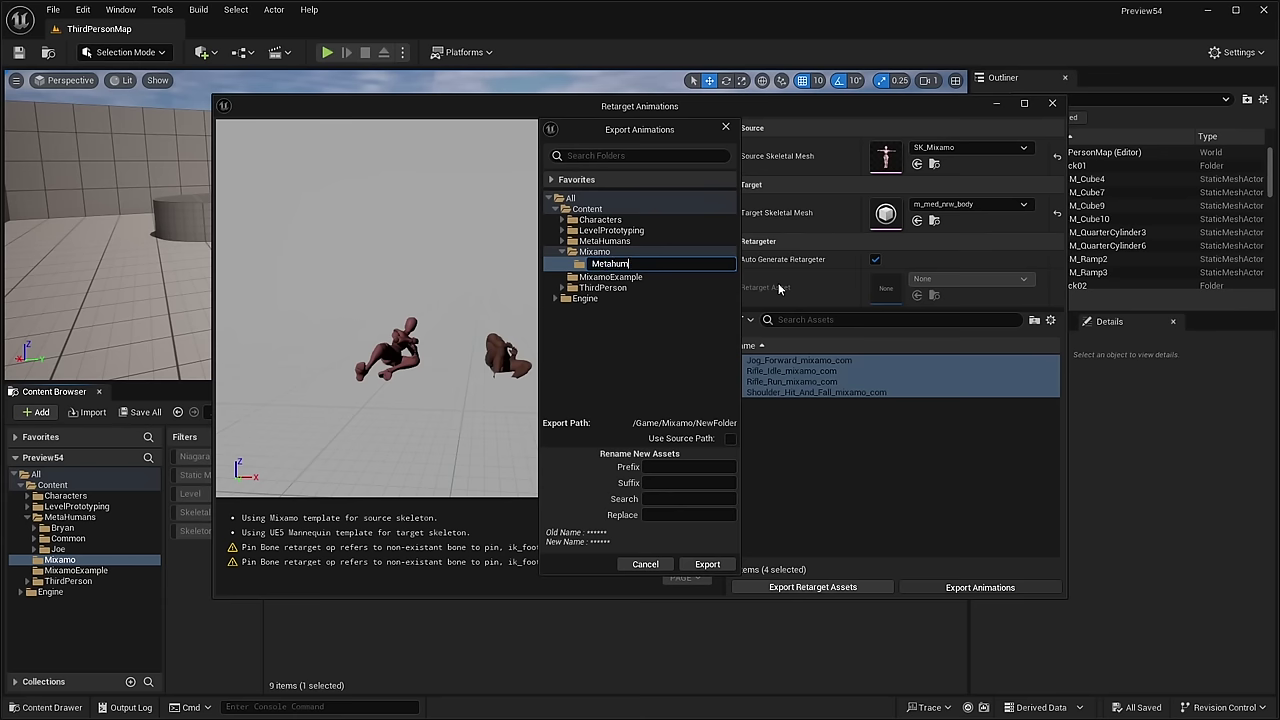
left_click(707, 564)
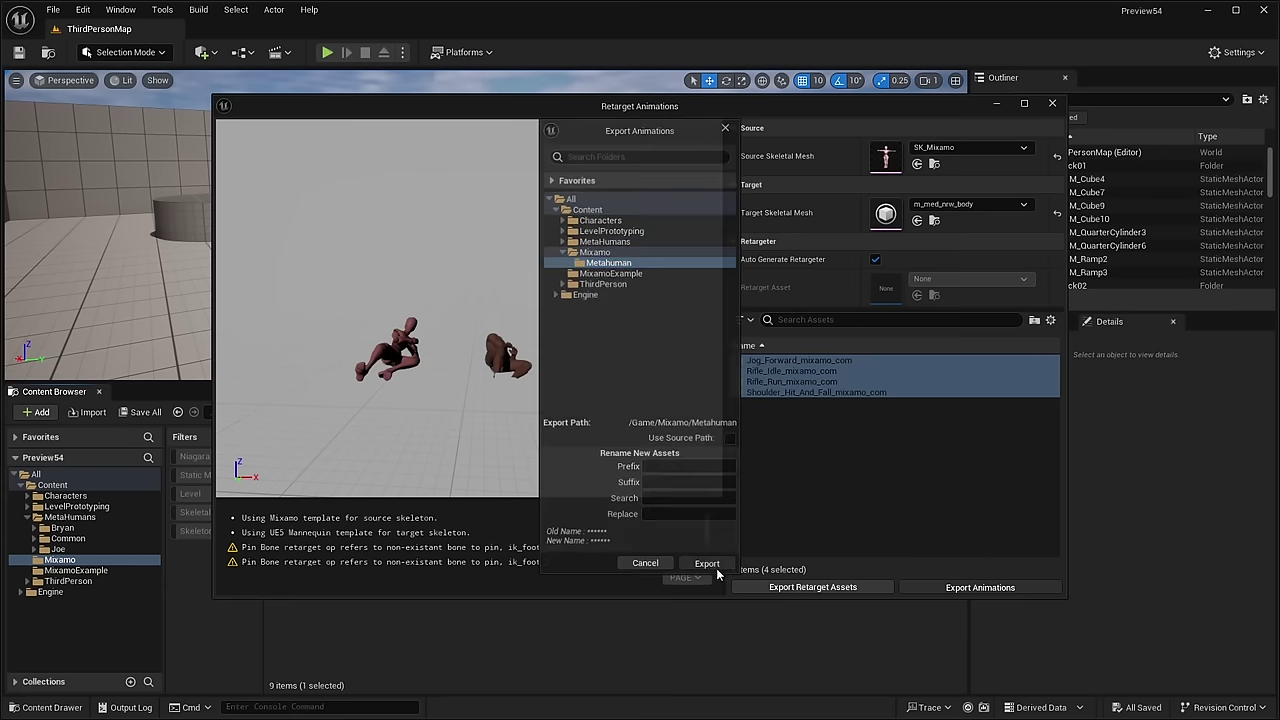
left_click(760, 416)
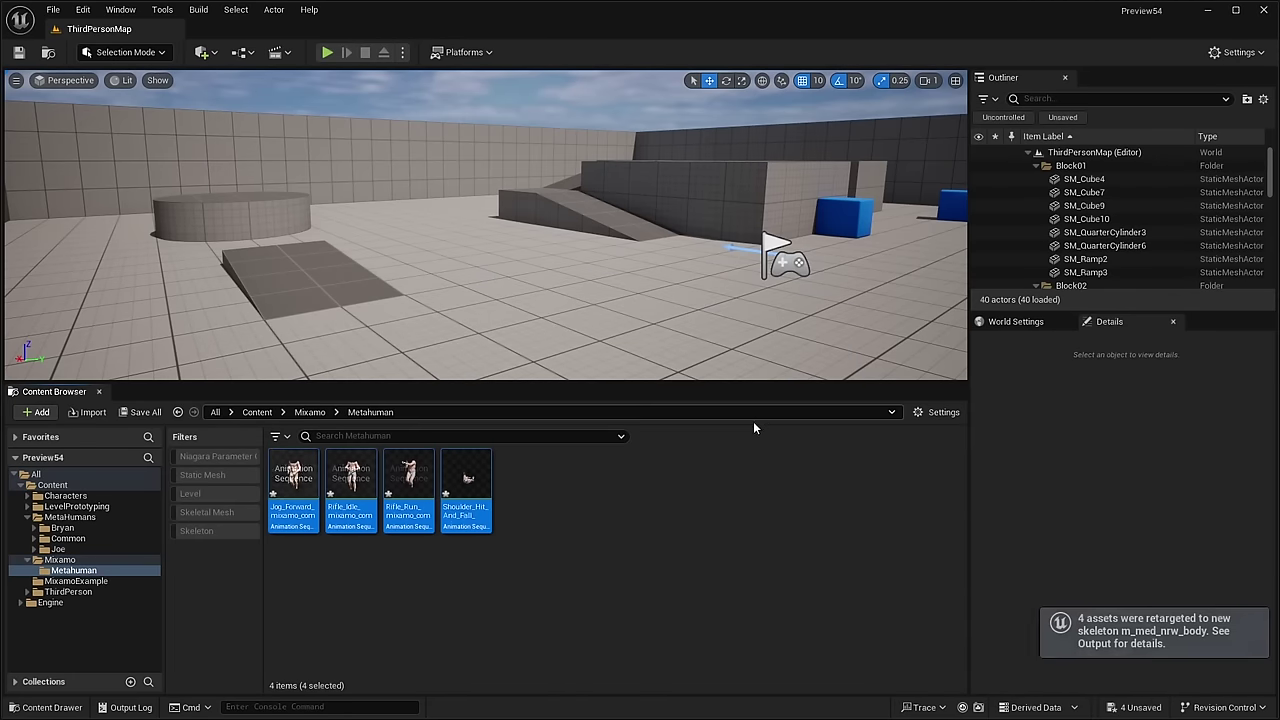
Step: Open the exported MetaHuman versions of Jog_Forward_mixamo_com and Rifle_Run_mixamo_com to review them on the character
double_click(293, 485)
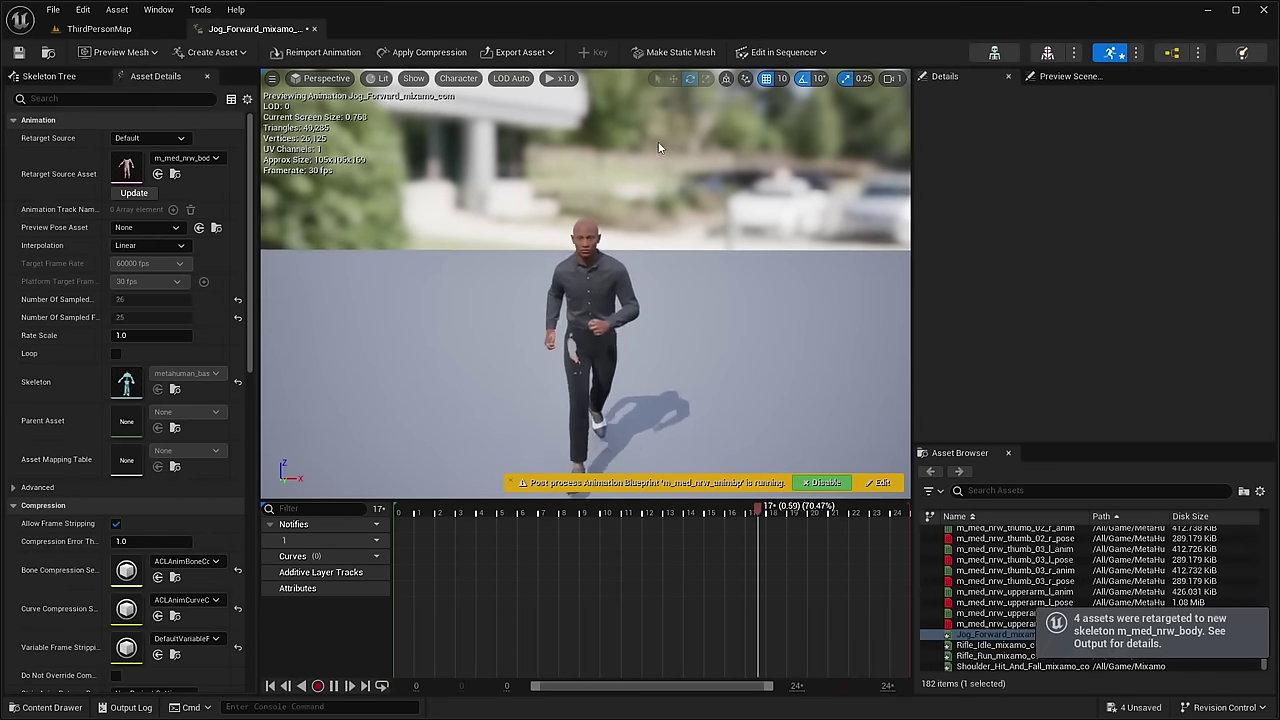
left_click(985, 655)
double_click(983, 654)
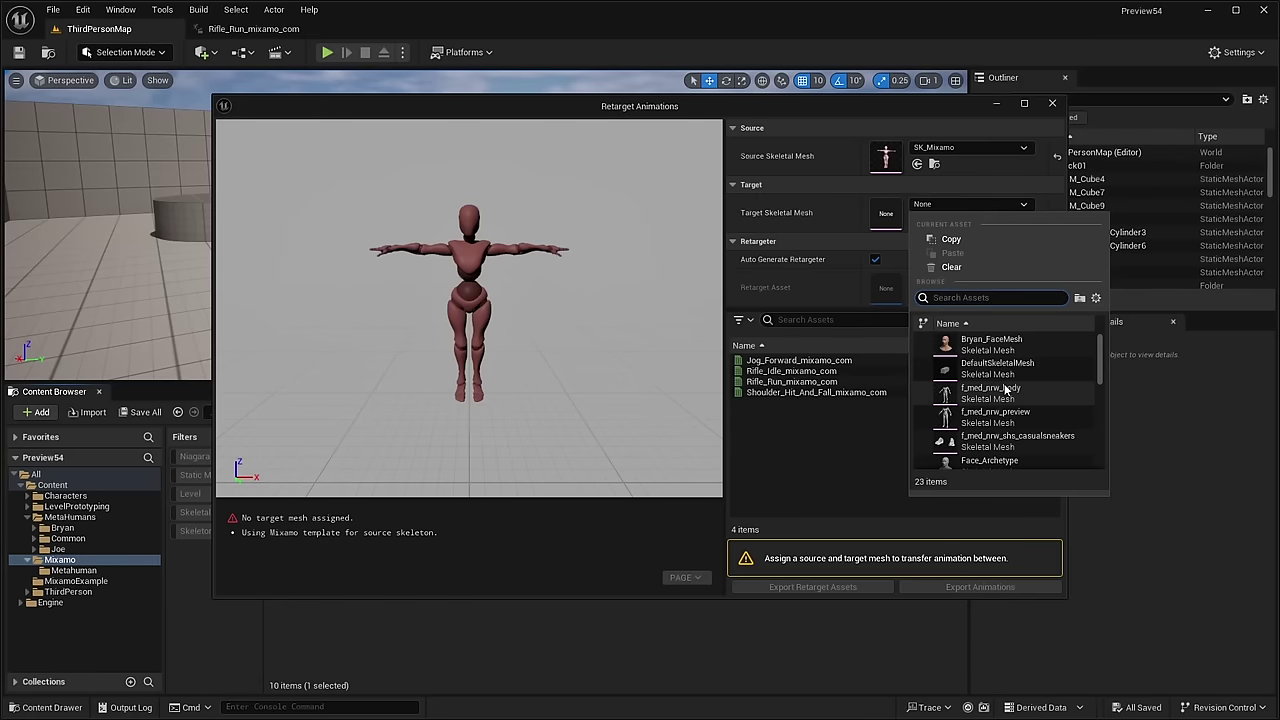
Step: Assign SK_Mannequin as the target skeletal mesh for SK_Mixamo and preview Rifle_Run_mixamo_com
scroll(1000, 378, "down", 3)
scroll(1027, 376, "down", 3)
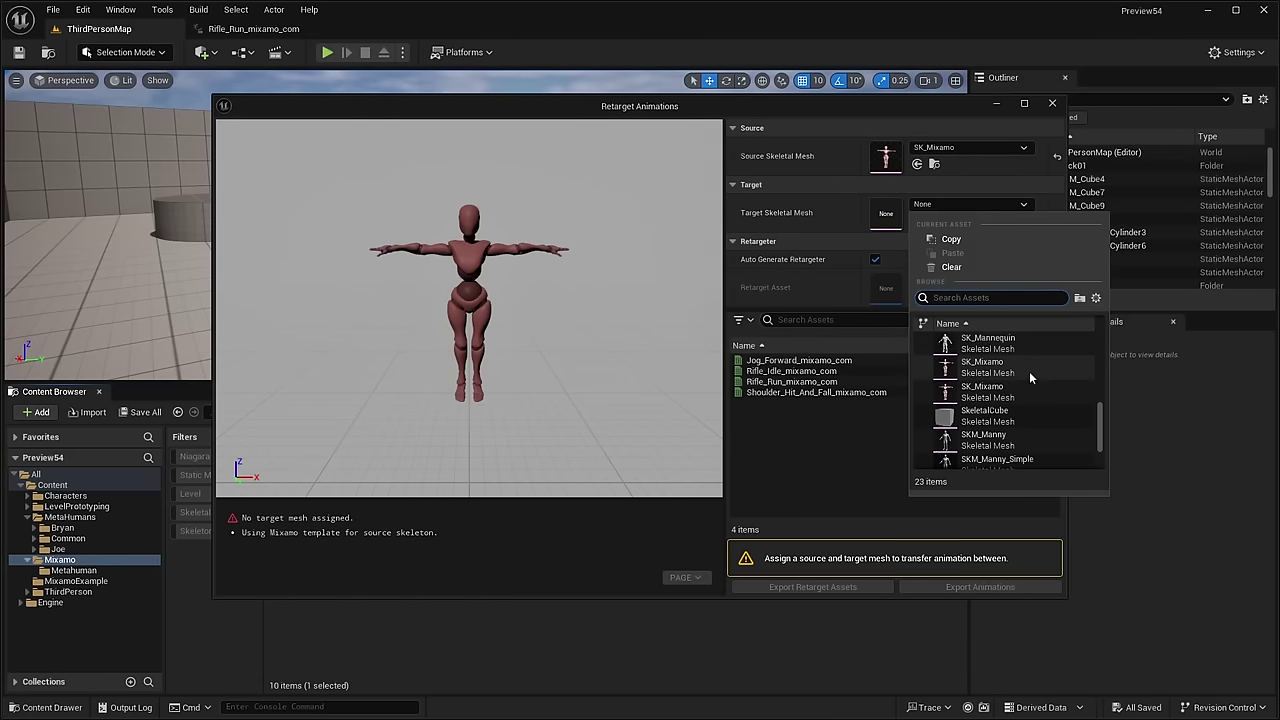
left_click(945, 340)
left_click(855, 379)
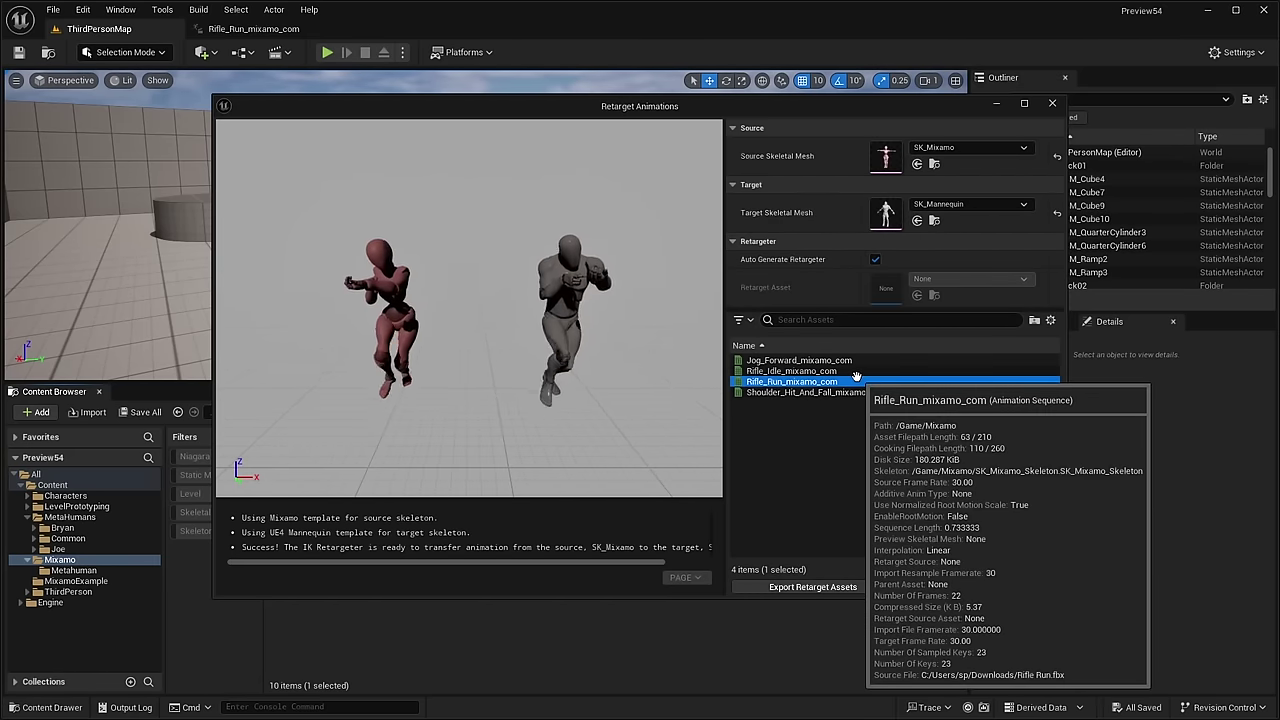
Step: Change the target skeletal mesh to SKM_Manny and examine the arm pose of Rifle_Run_mixamo_com on both characters
left_click(978, 205)
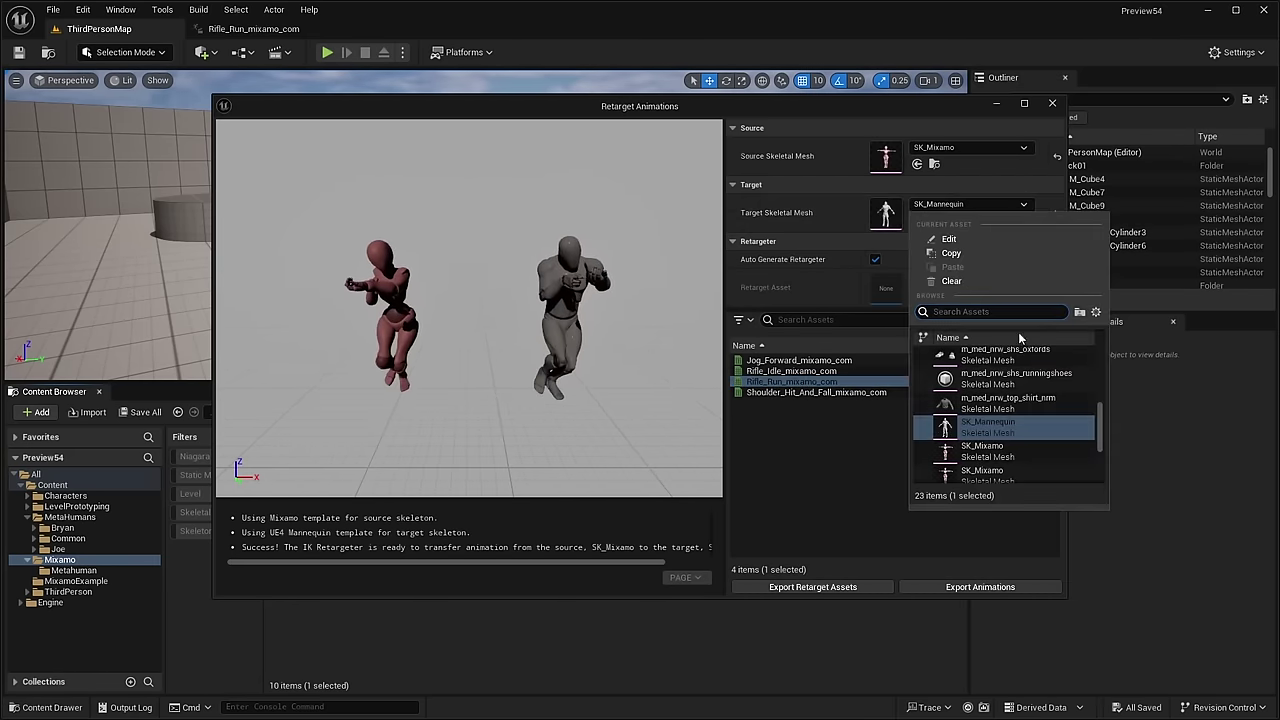
scroll(990, 420, "down", 4)
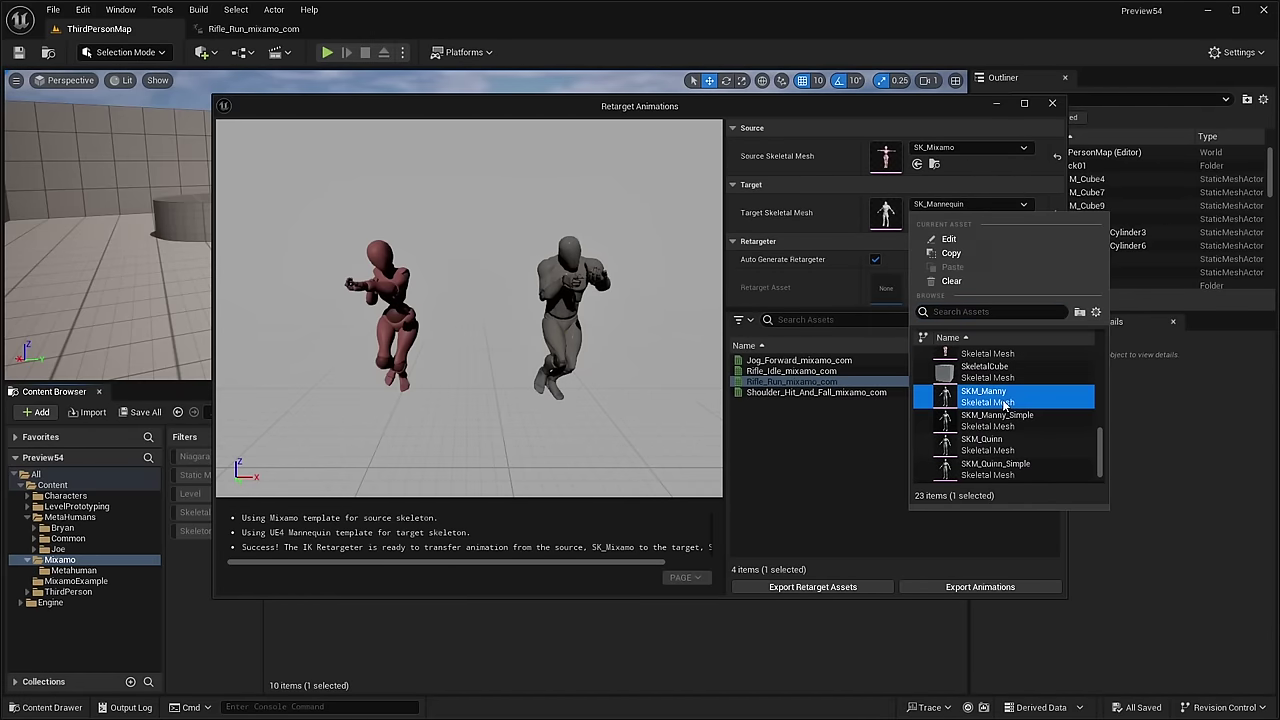
left_click(984, 394)
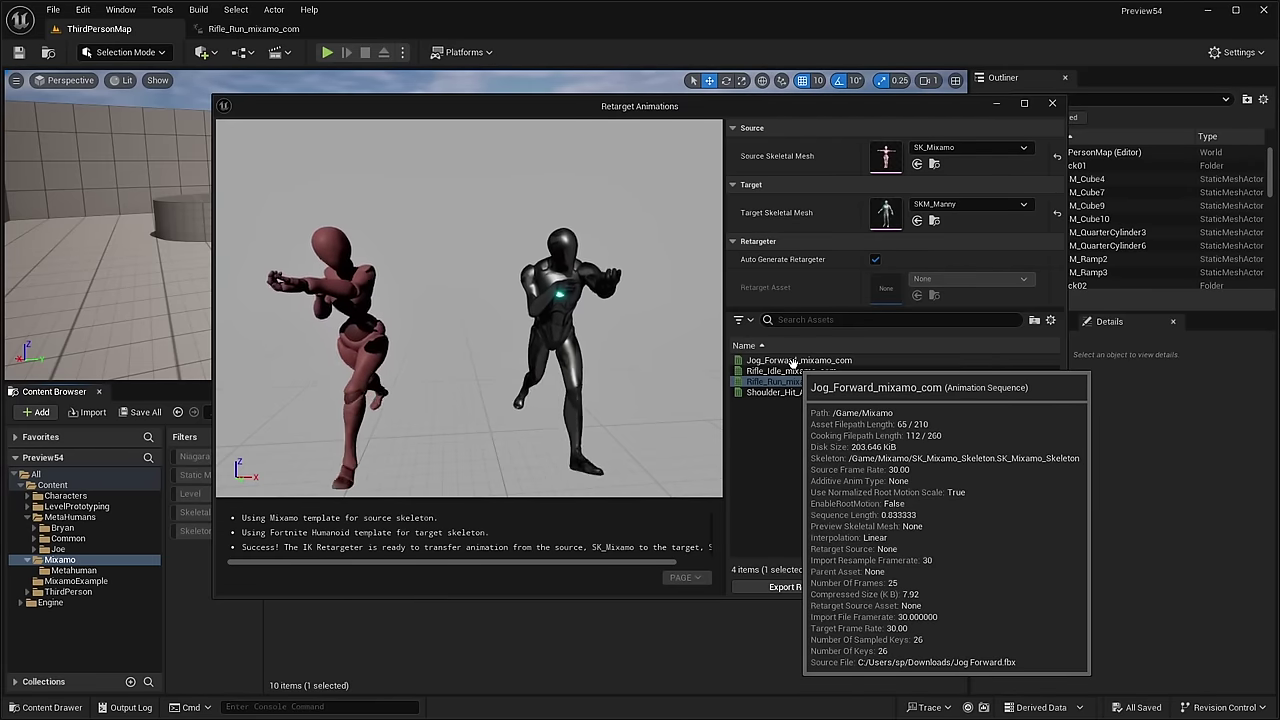
left_click(585, 288)
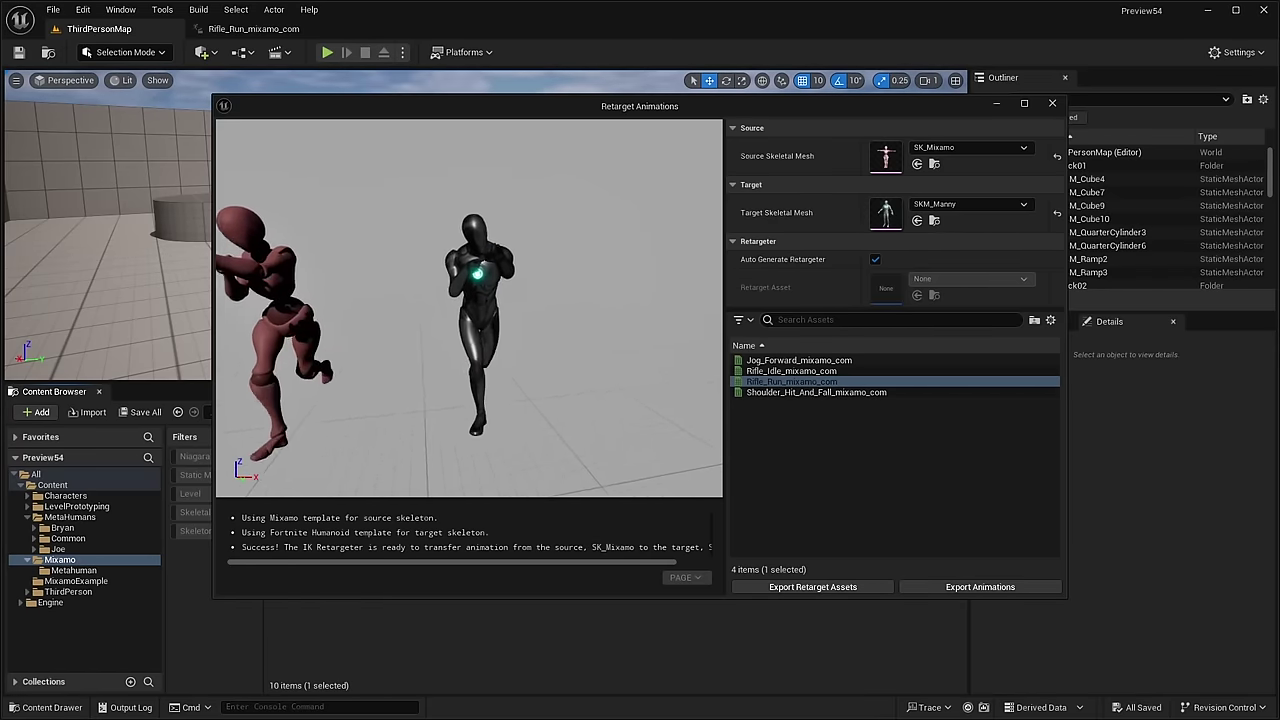
scroll(617, 285, "down", 2)
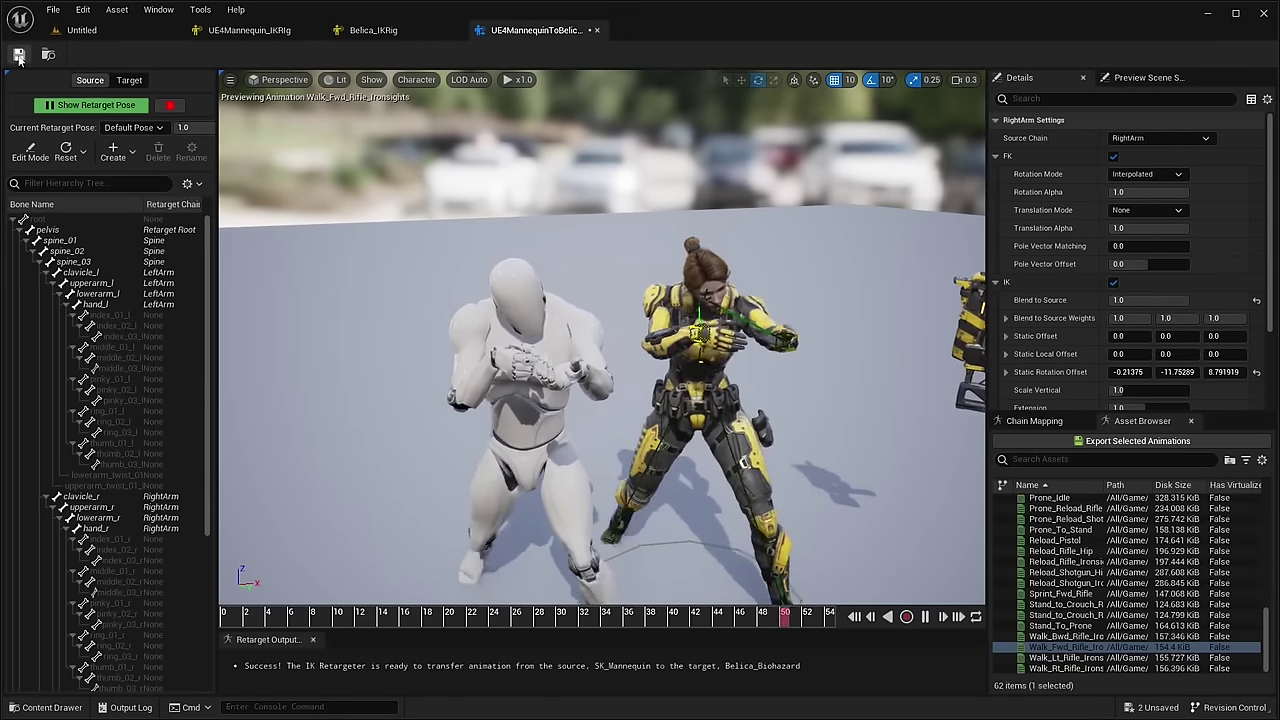
Step: Save the UE4 Mannequin to Belica retargeter and inspect the retargeted Walk_Fwd_Rifle_Ironsights animation
left_click(18, 55)
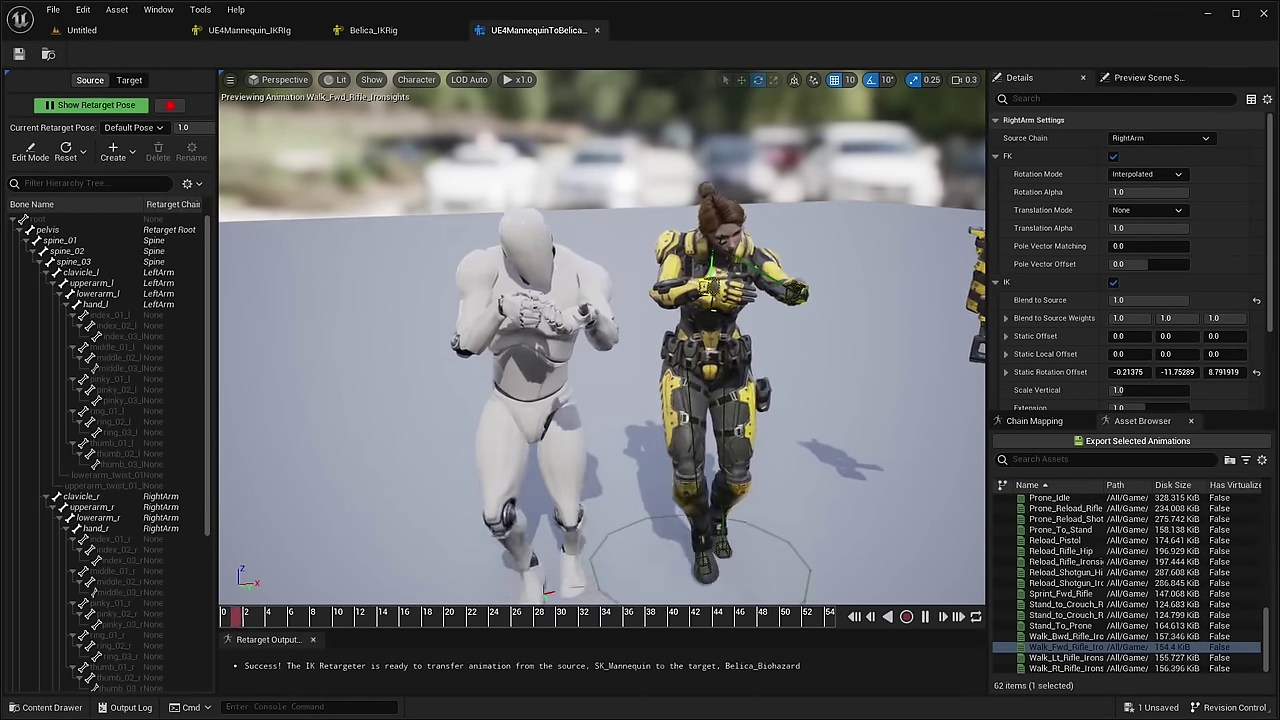
scroll(605, 214, "up", 5)
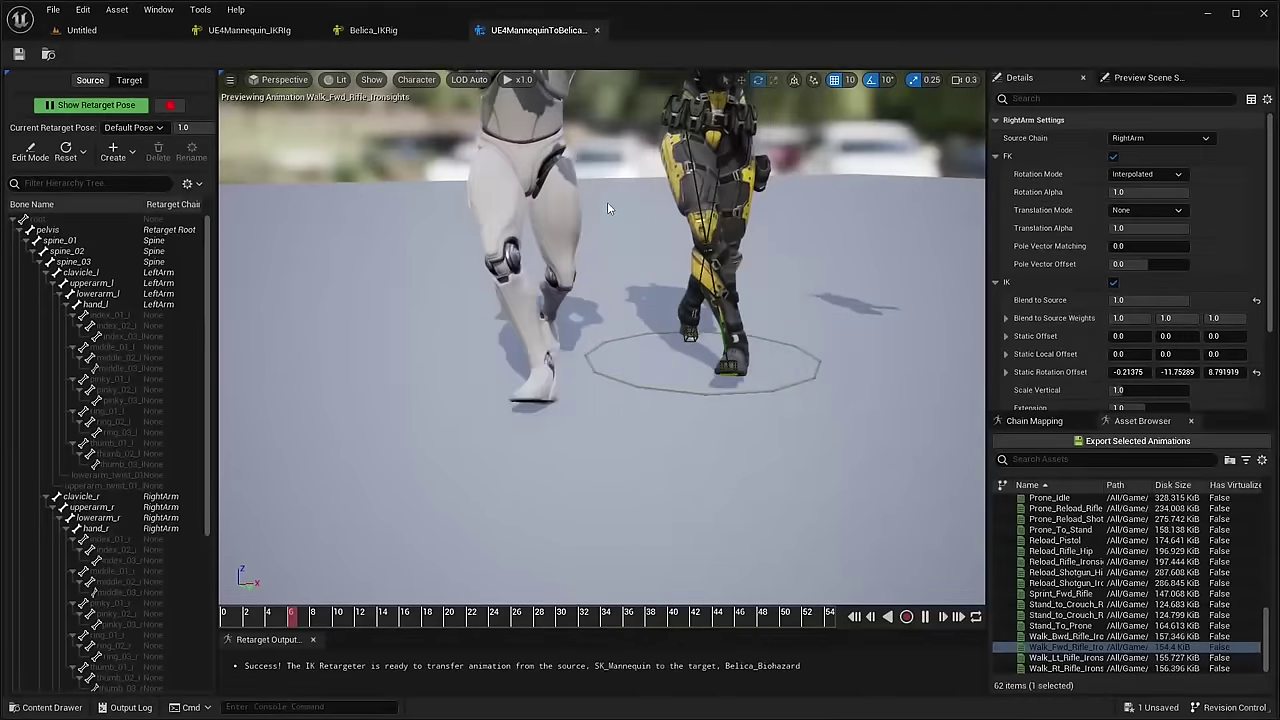
scroll(605, 212, "down", 5)
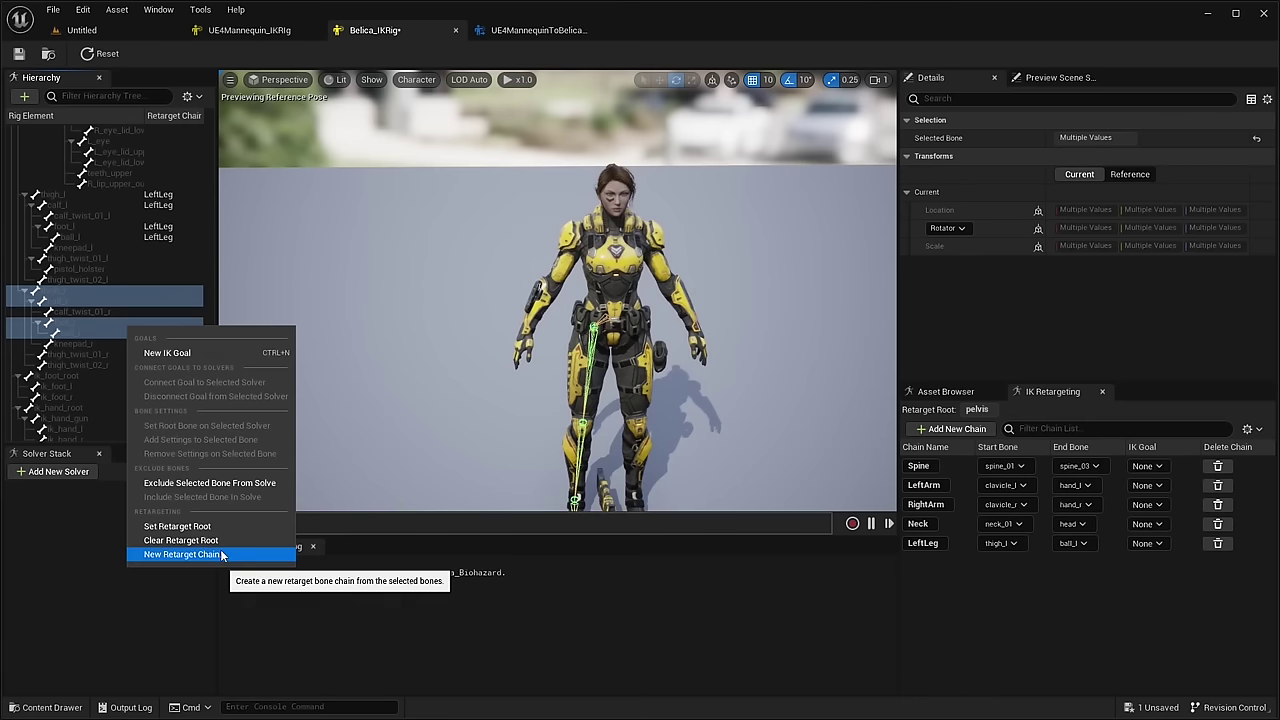
Step: Create the RightLeg retarget chain from the selected right leg bones in Belica_IKRig and save the rig
left_click(222, 555)
left_click(959, 559)
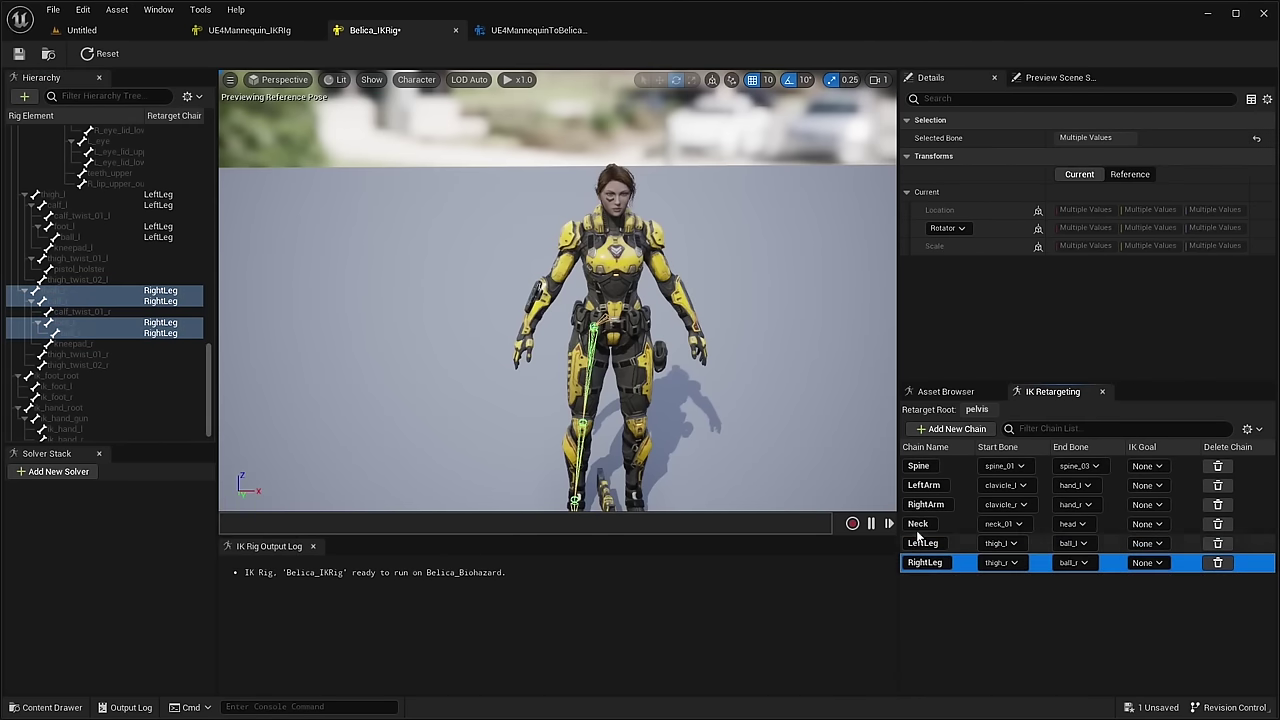
left_click(19, 53)
Step: In the UE4 Mannequin to Belica retargeter, preview Walk_Bwd_Rifle_Ironsights, map the Spine chain and auto-map the chains
left_click(250, 30)
left_click(538, 30)
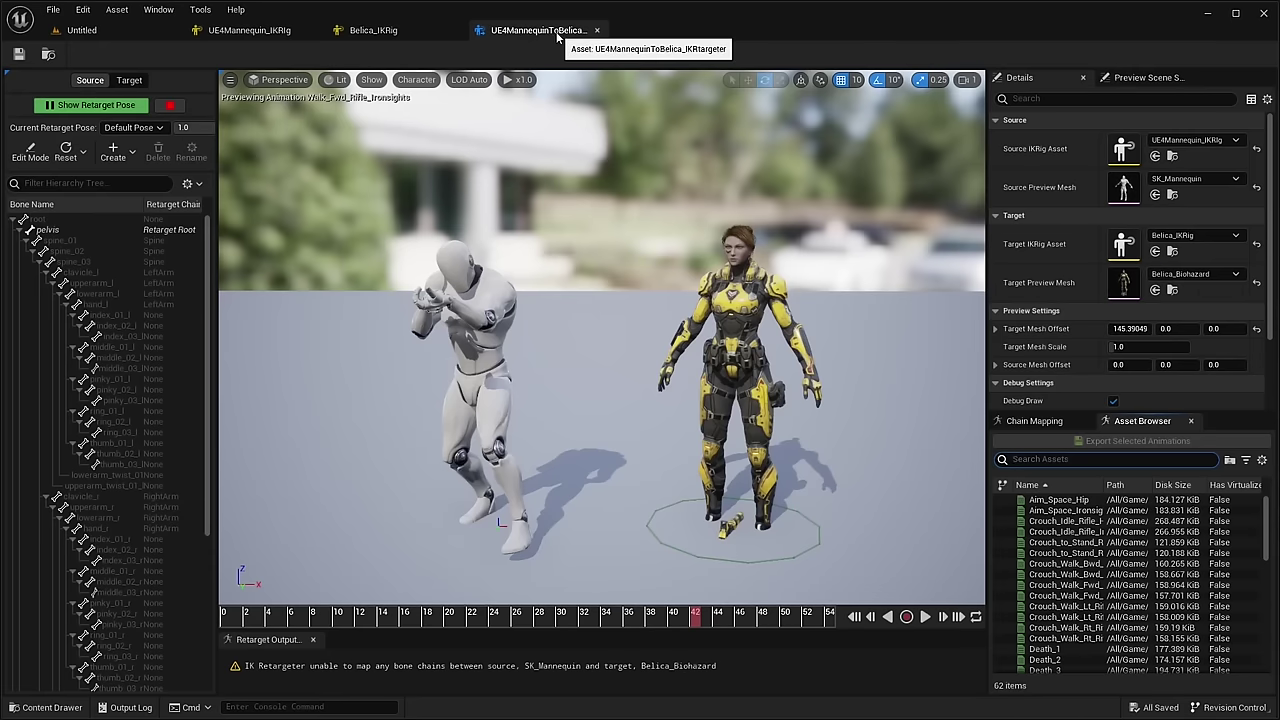
scroll(1100, 580, "down", 10)
left_click(1060, 600)
left_click(1034, 421)
left_click(1001, 490)
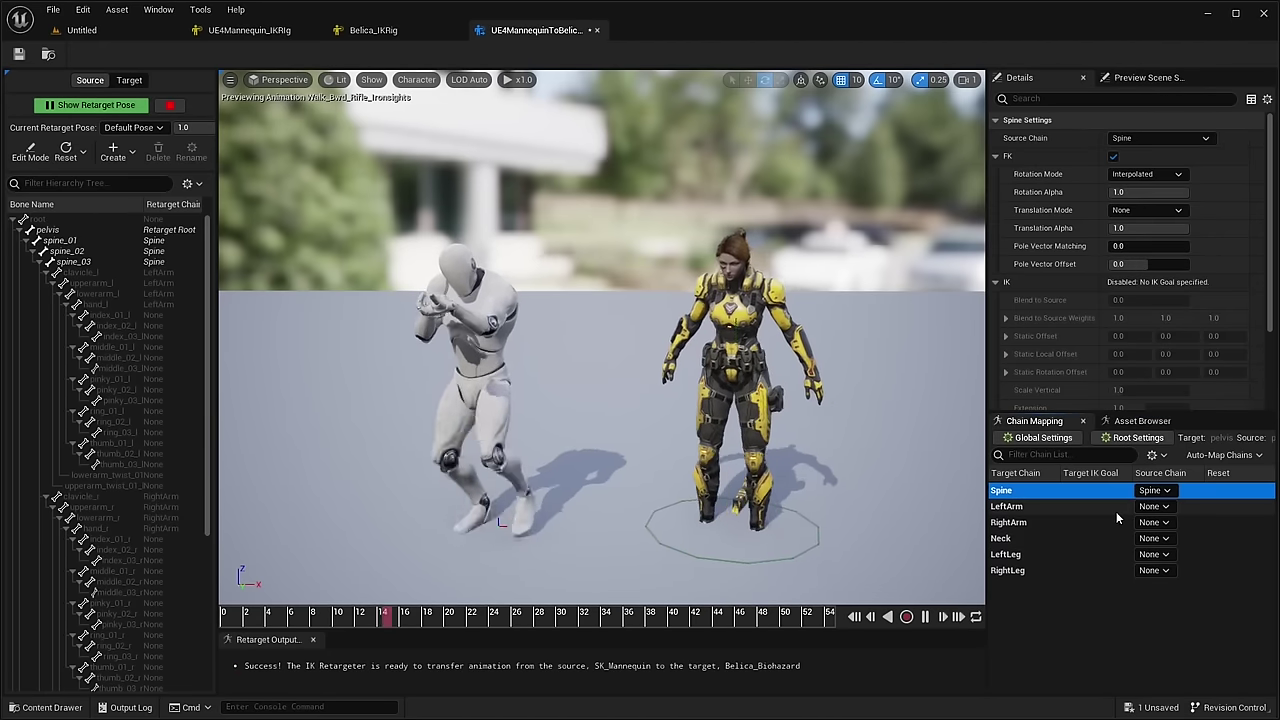
left_click(1220, 455)
left_click(1209, 491)
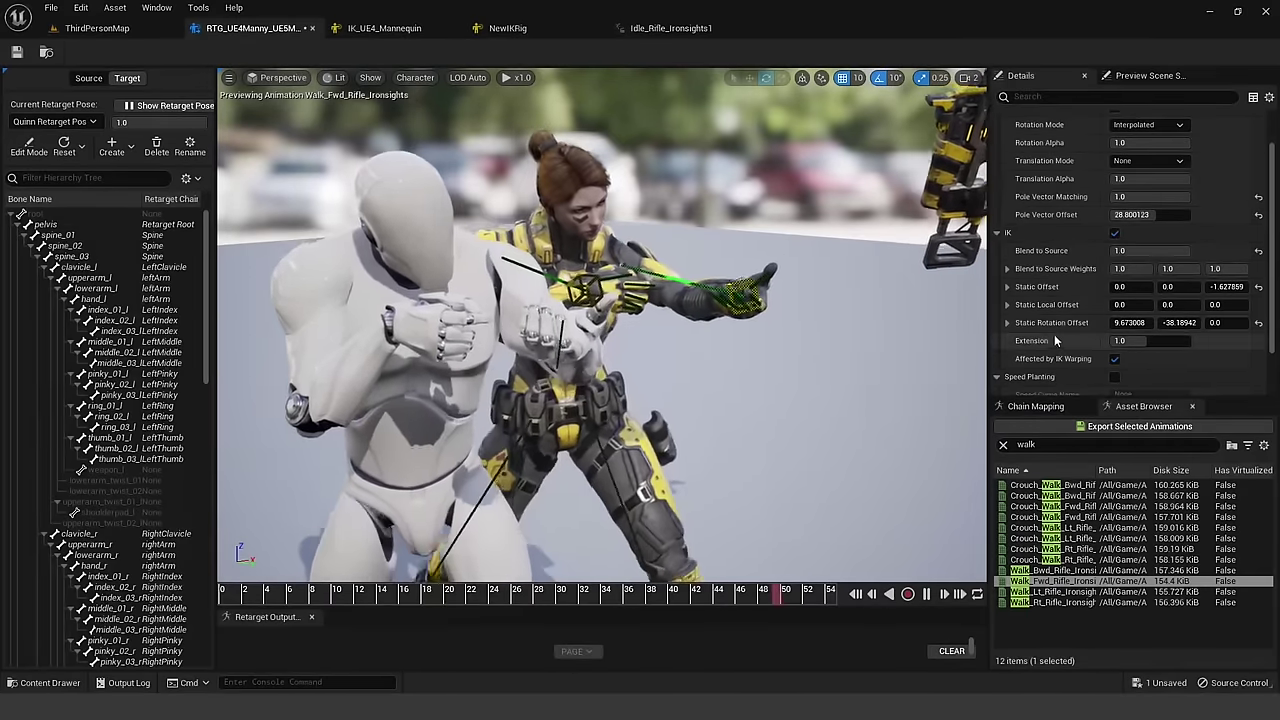
left_click(885, 333)
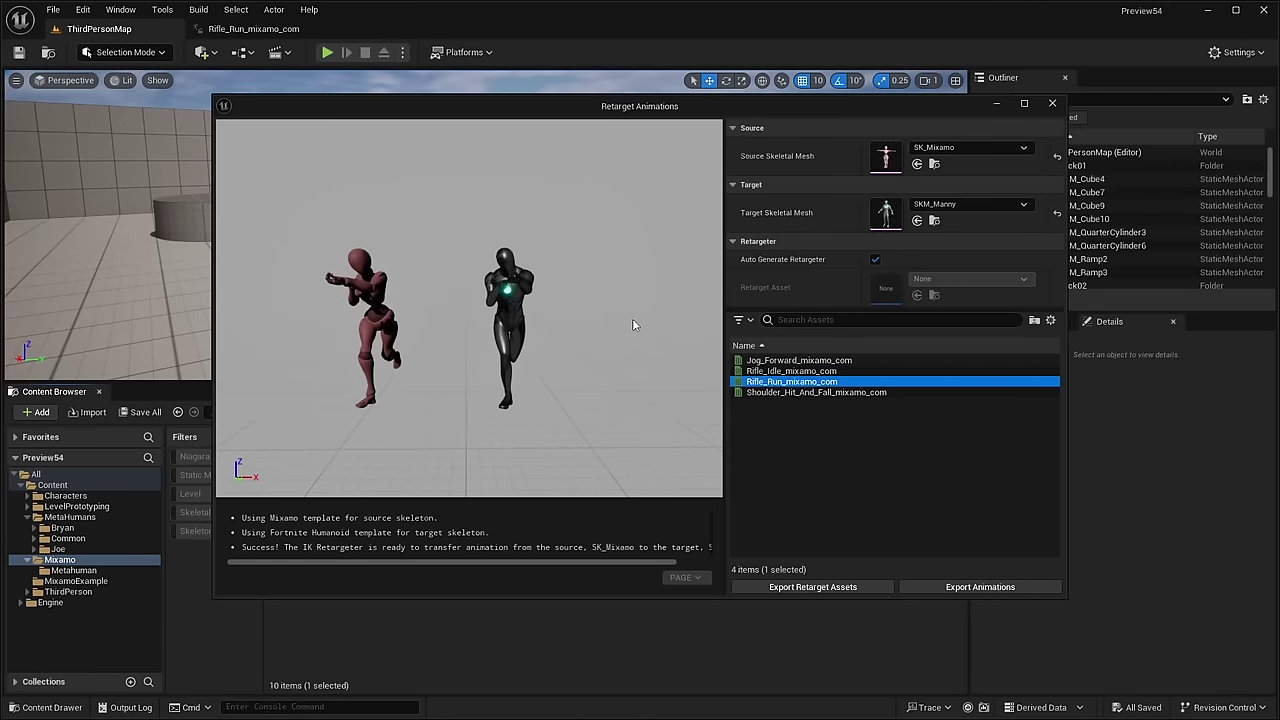
scroll(632, 318, "up", 3)
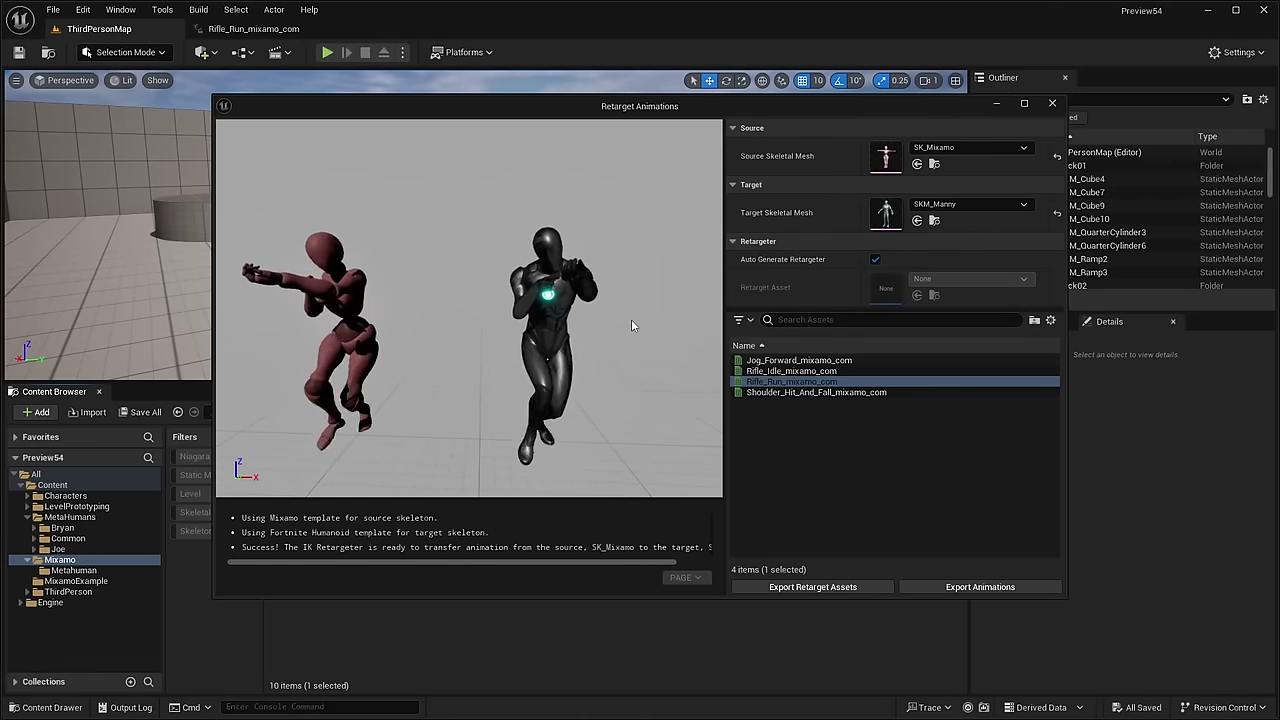